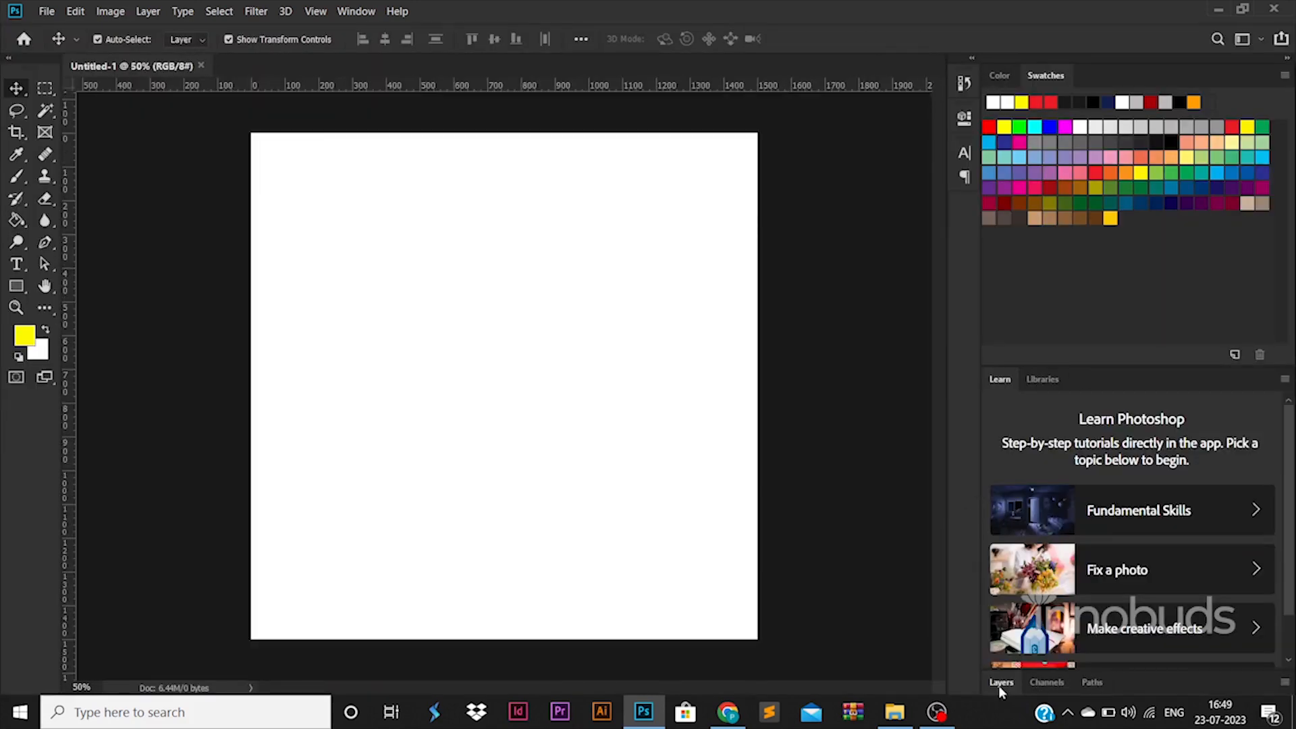
Drag margin guides from the rulers and unlock the Background layer into Layer 0
click(999, 683)
drag(67, 384, 269, 398)
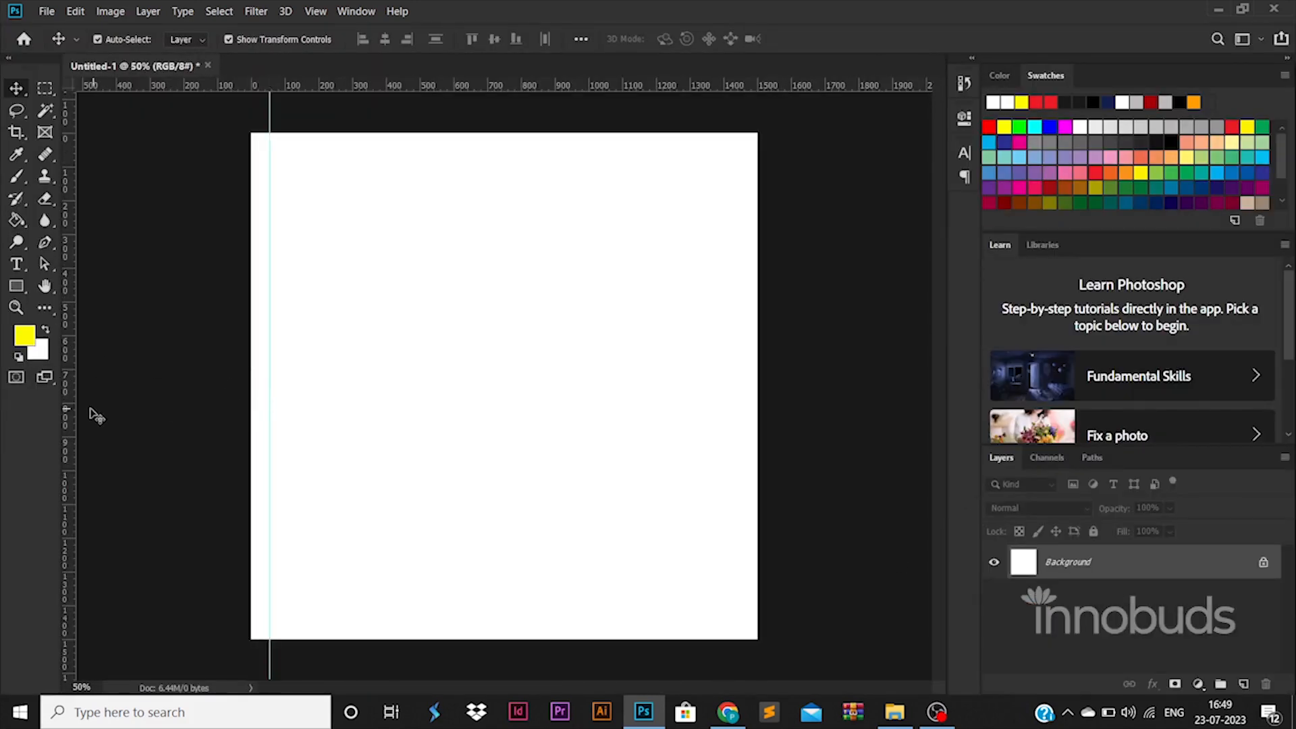
drag(69, 413, 738, 423)
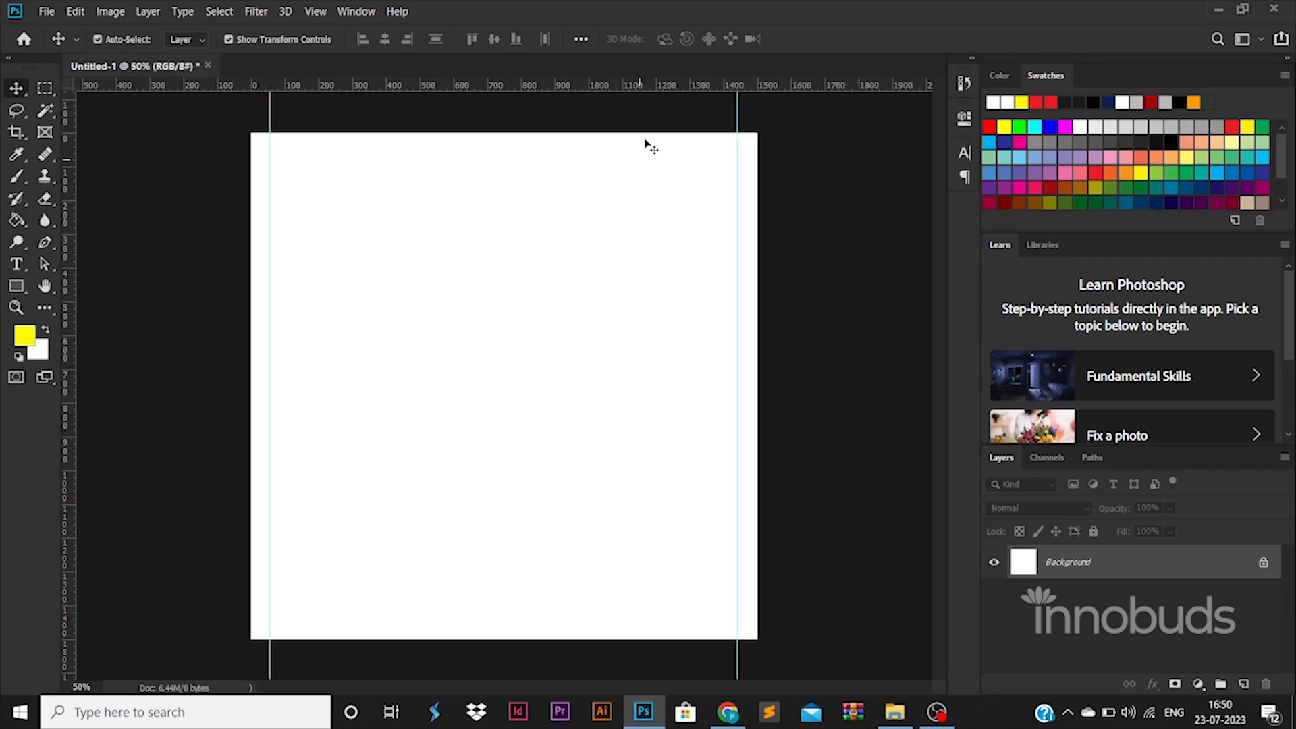
drag(647, 85, 691, 619)
click(1261, 564)
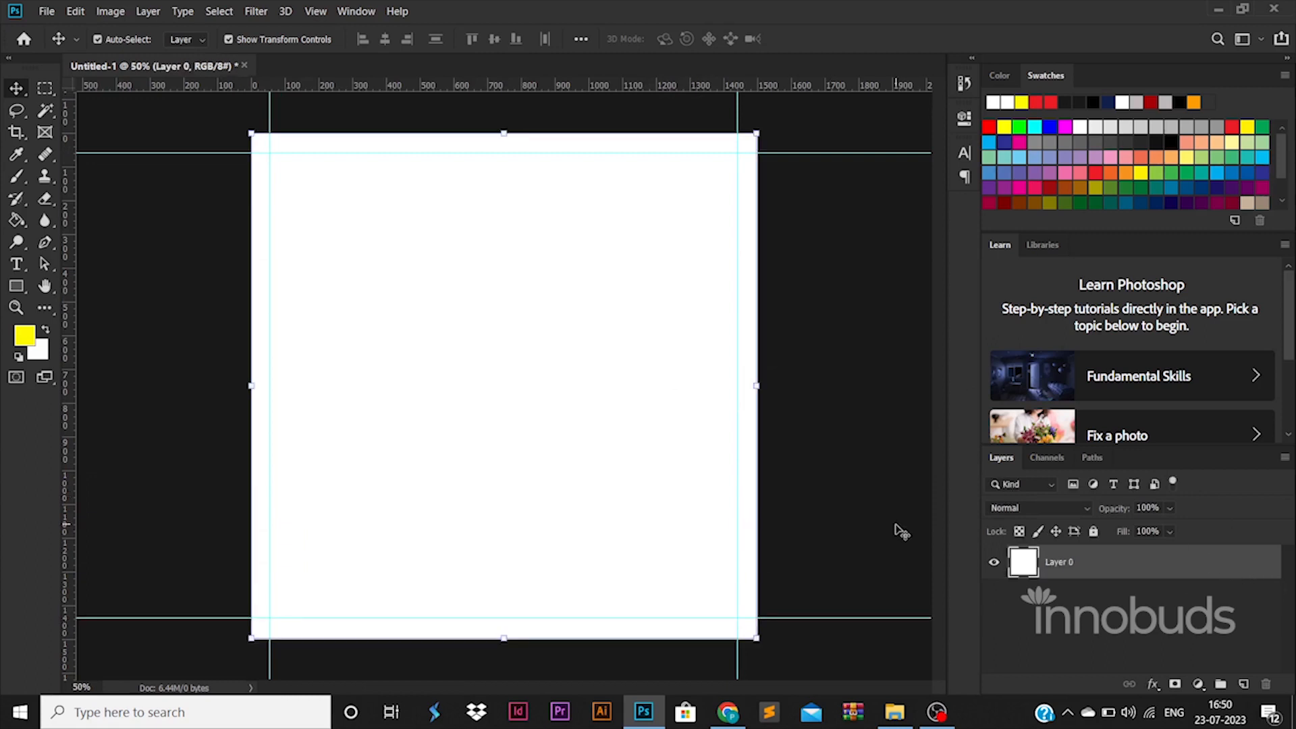
Give Layer 0 a Gradient Overlay running from black to grey
double_click(1170, 565)
click(728, 535)
click(962, 384)
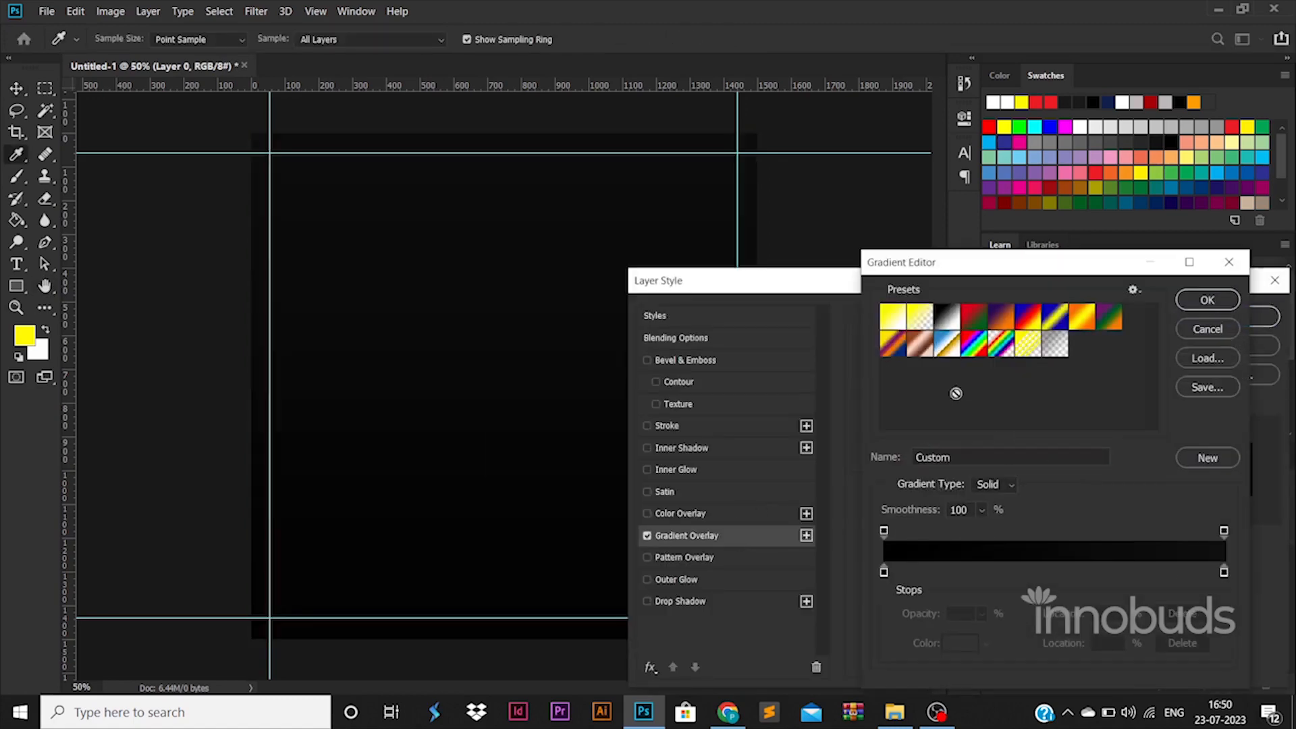
double_click(883, 573)
click(1236, 329)
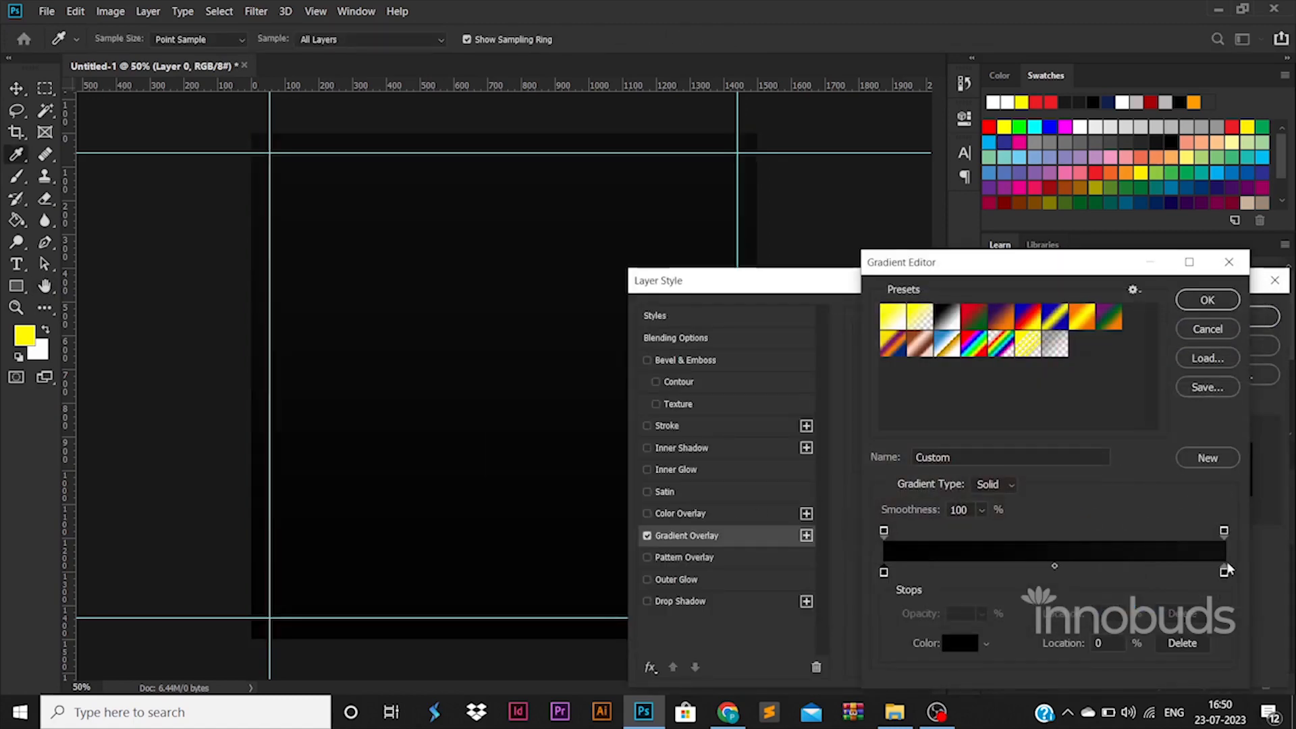
double_click(1224, 572)
drag(865, 500, 789, 462)
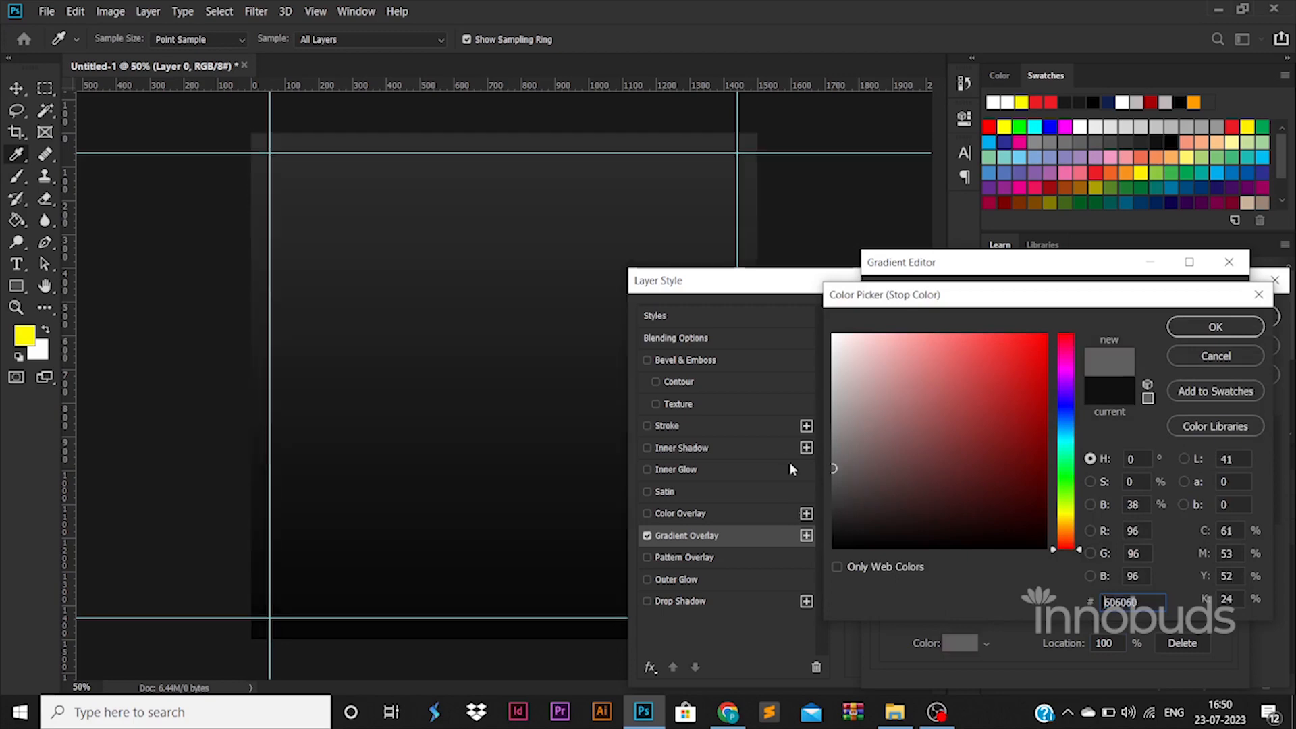
click(1215, 327)
click(1218, 297)
click(1220, 321)
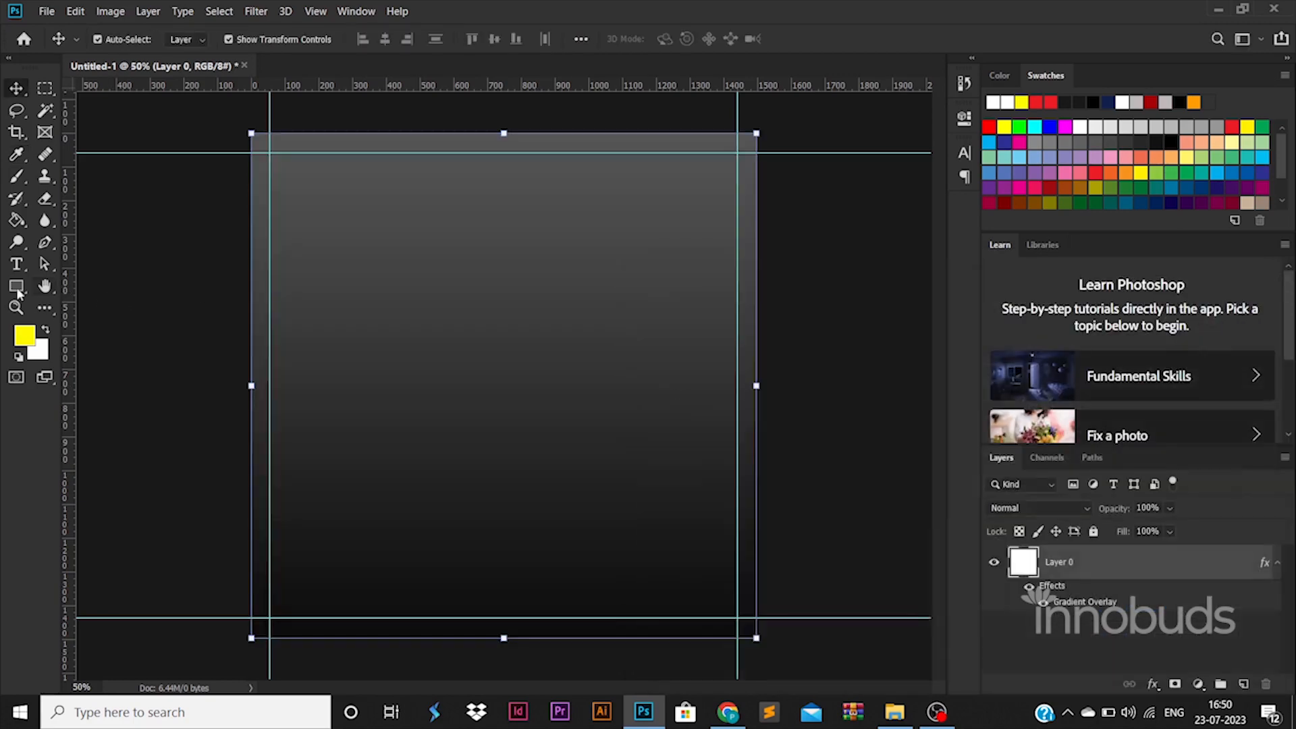
click(16, 286)
Draw a 3-sided yellow triangle near the top centre with the Polygon Tool
click(74, 334)
drag(376, 337, 476, 430)
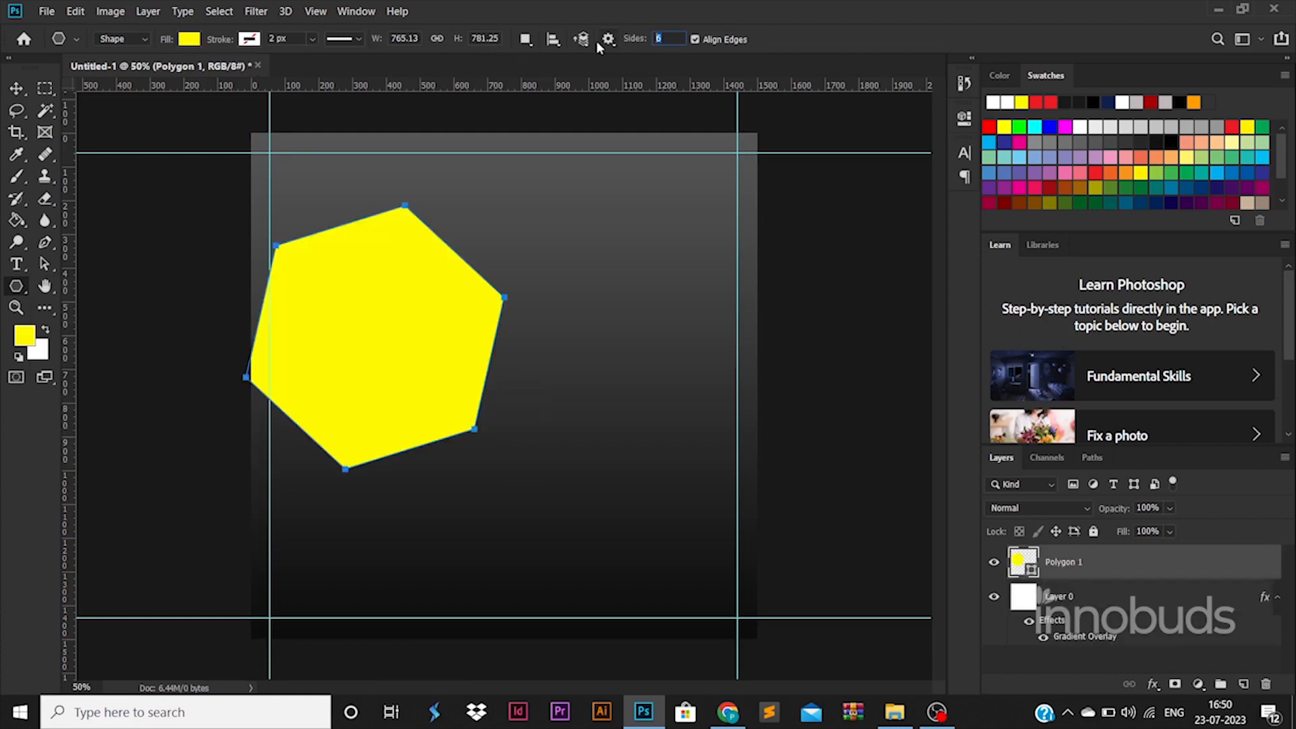
text(3)
drag(597, 263, 691, 376)
Delete the hexagon, move the triangle down, and add a vertical guide through its centre
click(17, 88)
click(338, 355)
key(Delete)
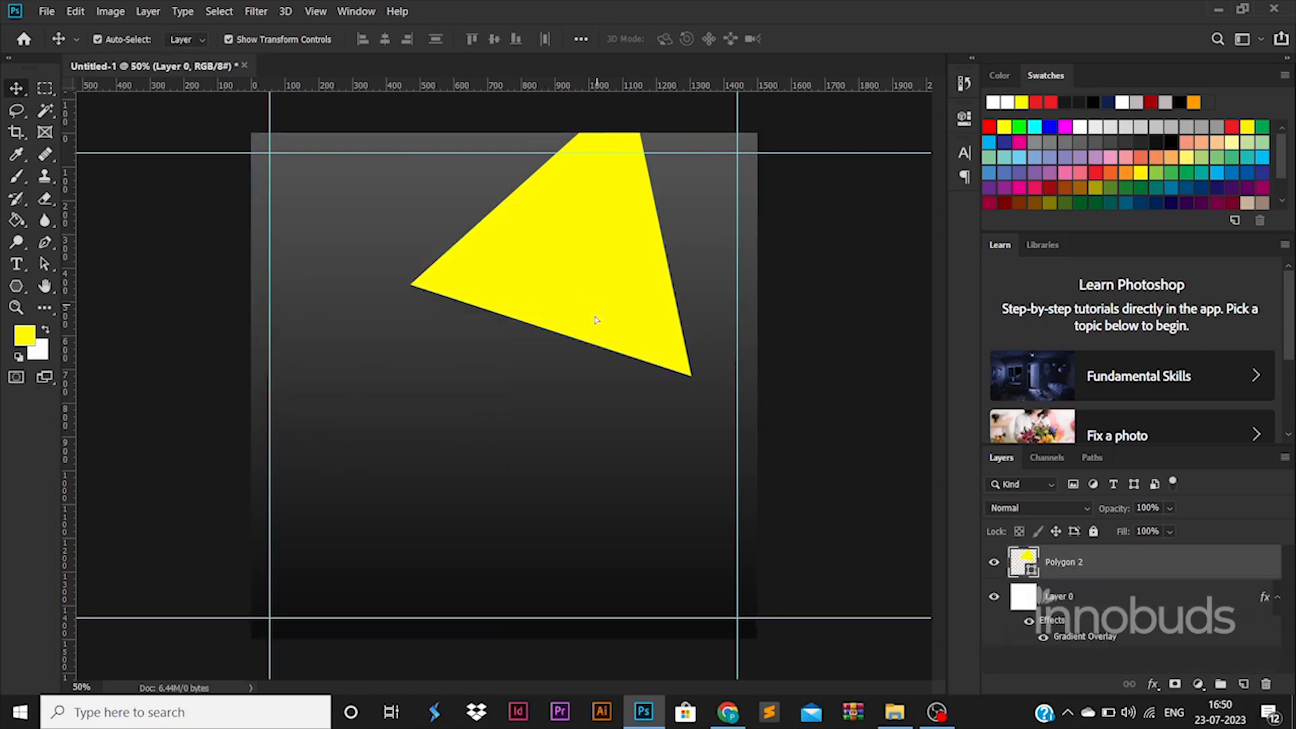
drag(647, 266, 689, 315)
key(Escape)
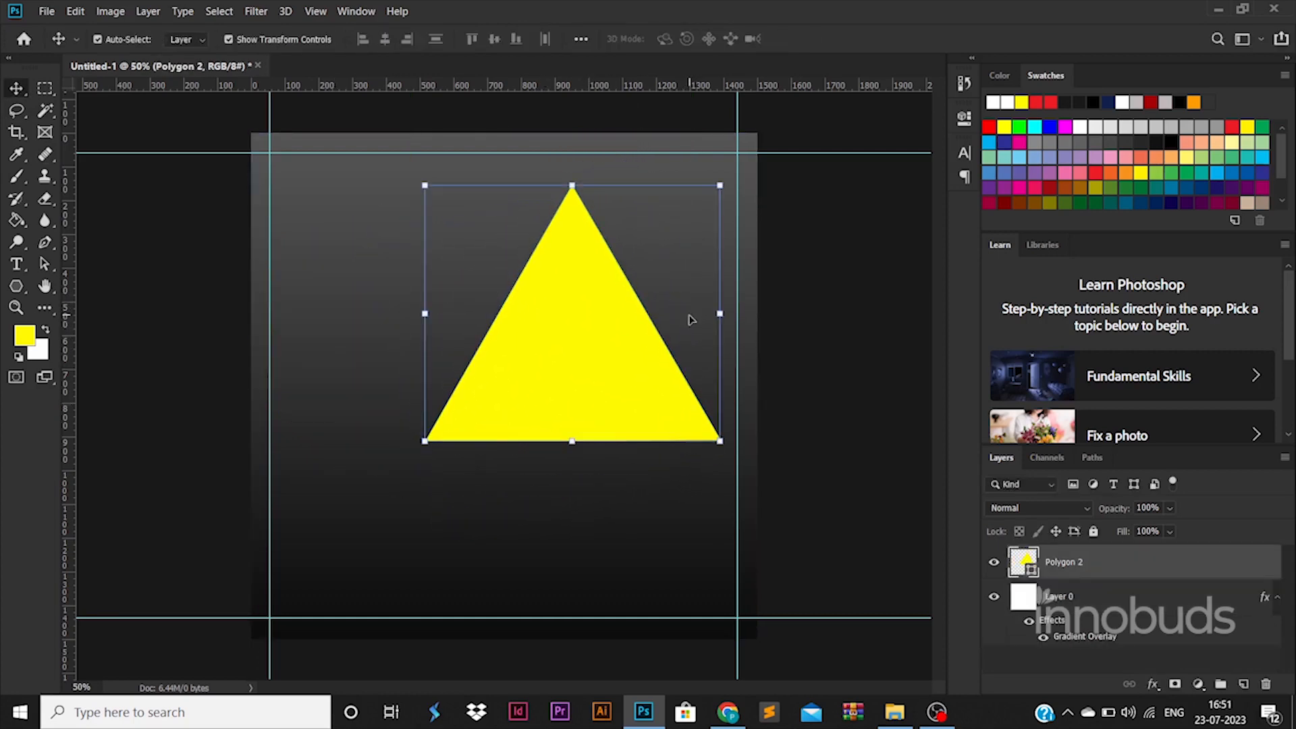
drag(69, 476, 572, 436)
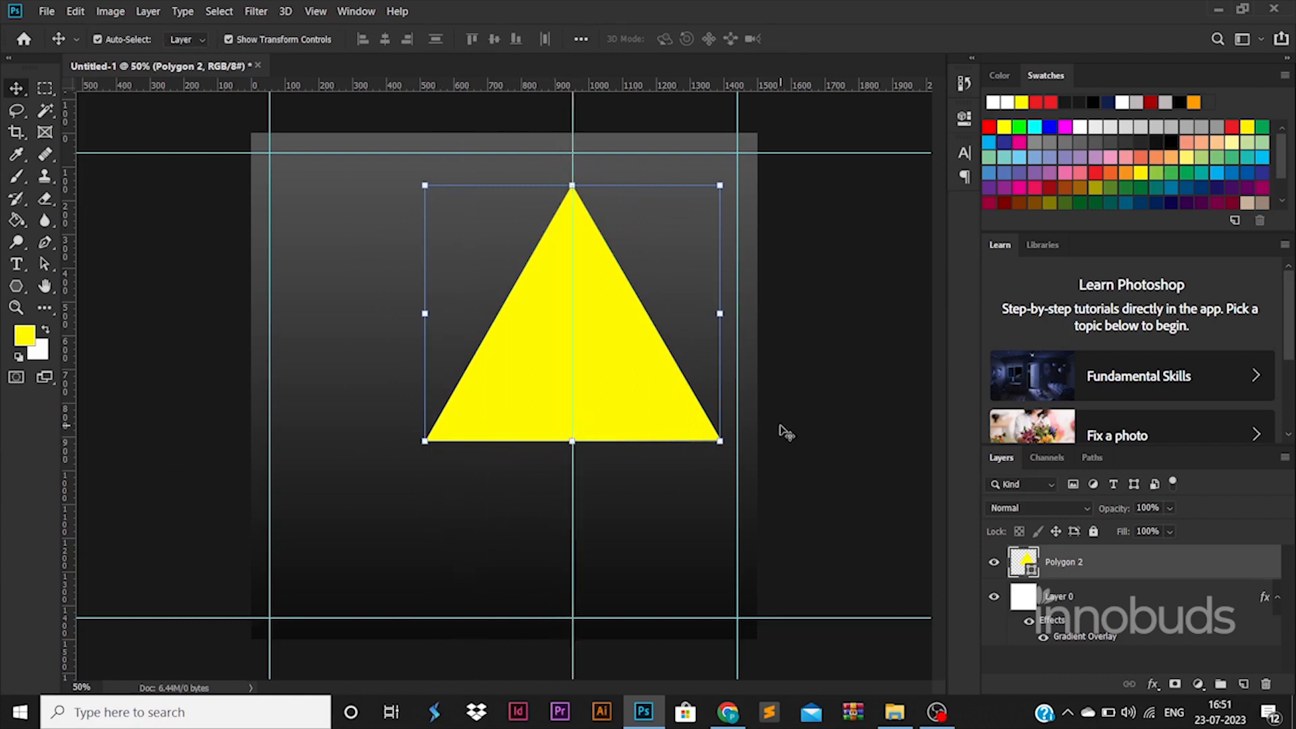
Rotate the triangle -90° and move it to the centre guide
drag(736, 324, 609, 200)
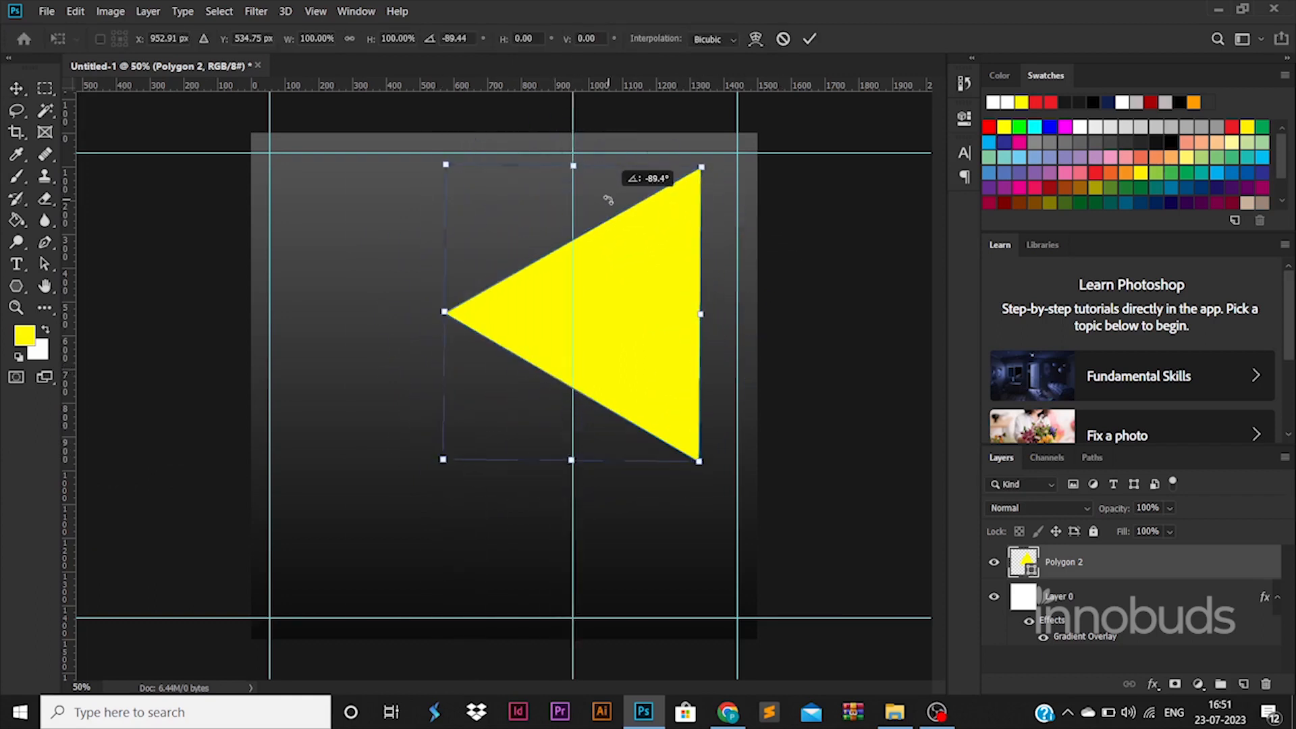
right_click(636, 297)
key(Escape)
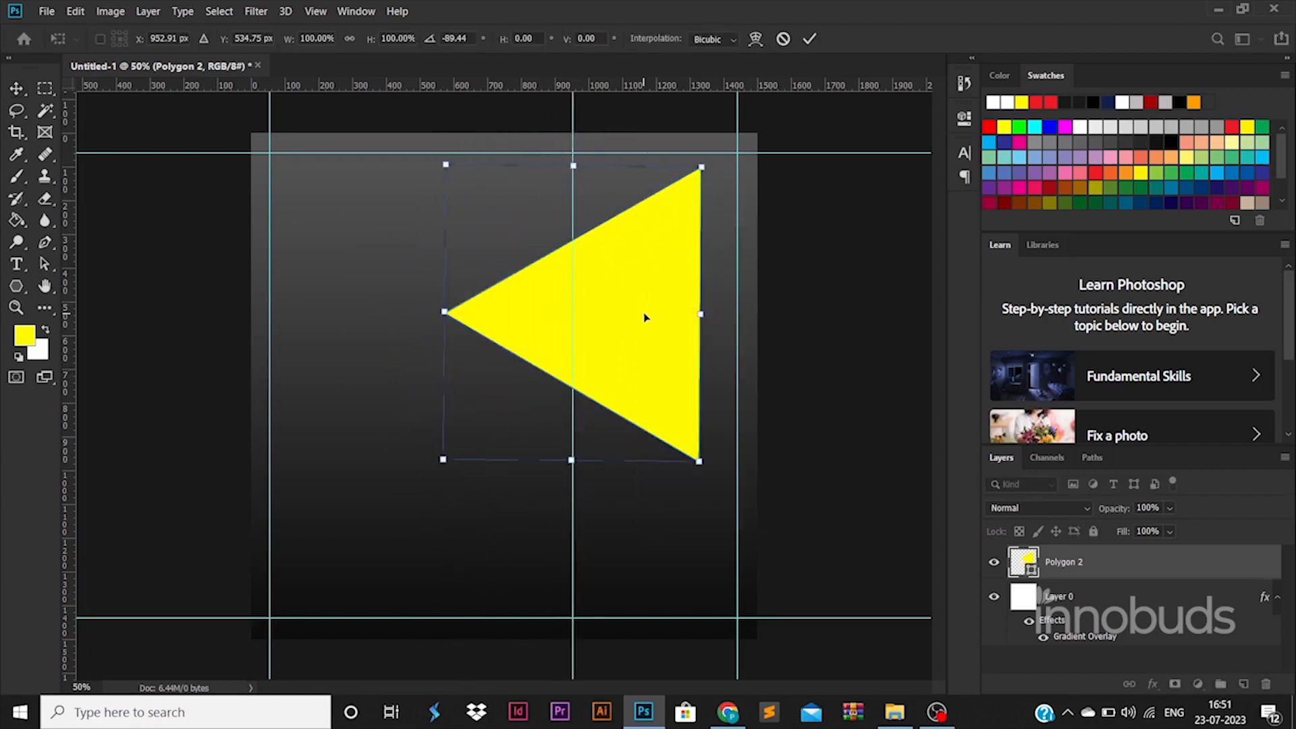
drag(645, 317, 519, 342)
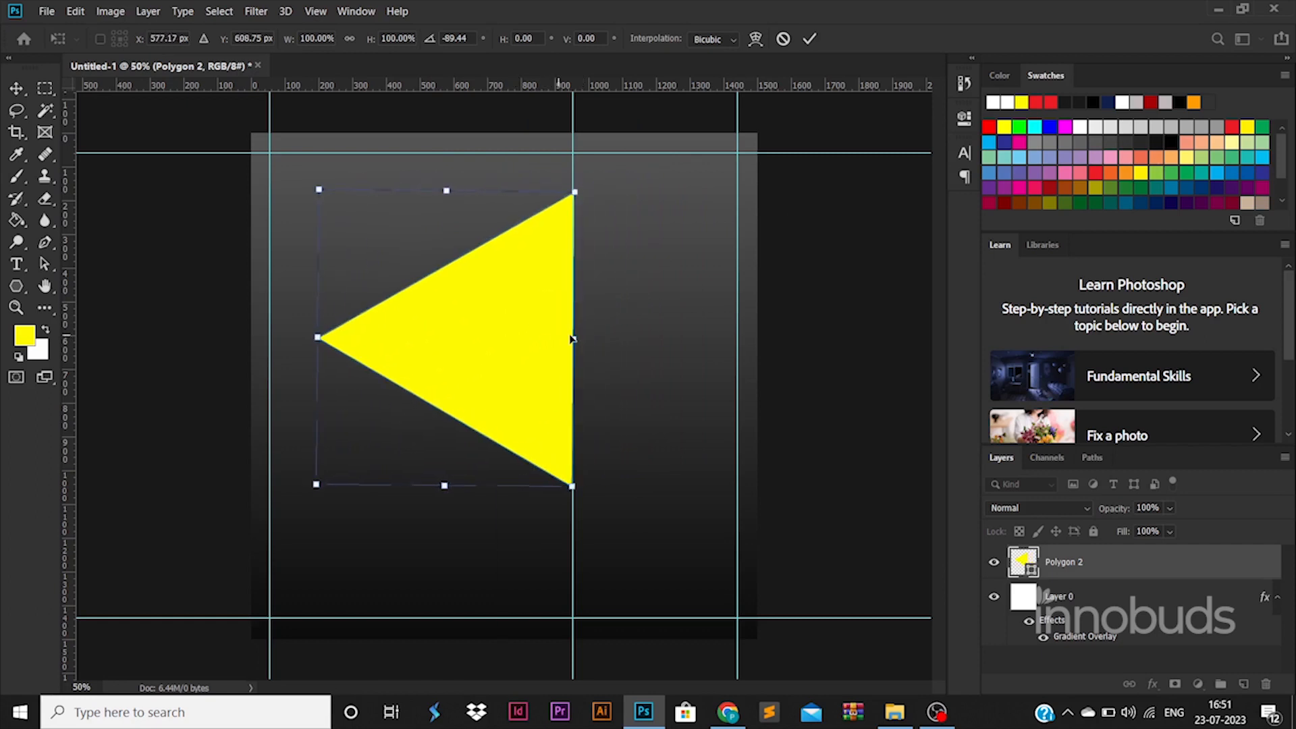
drag(594, 327, 663, 363)
key(Return)
Flip the triangle horizontally so it points right, and place it right of centre
key(ctrl+t)
right_click(468, 333)
click(589, 535)
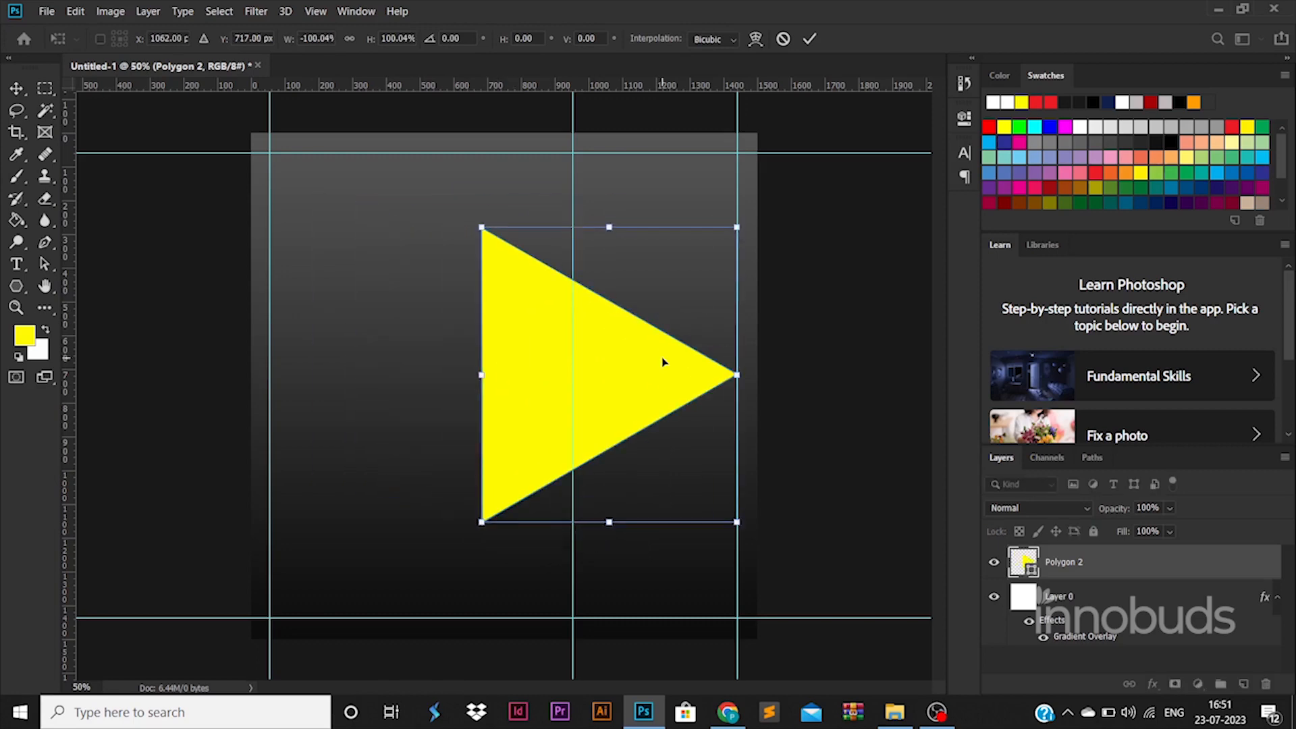
drag(663, 363, 704, 276)
key(Return)
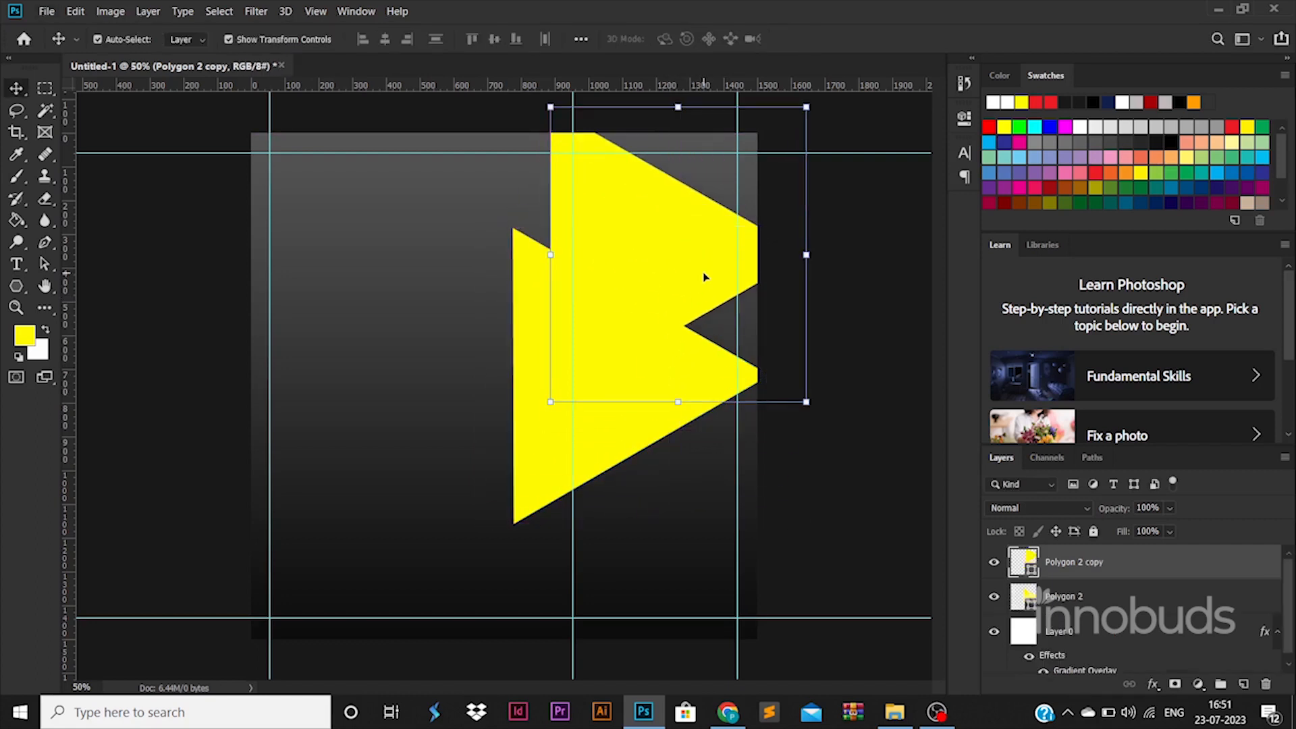
Alt-drag triangle copies downward and distribute the three triangles evenly top to bottom
drag(704, 277, 704, 523)
shift+click(1084, 632)
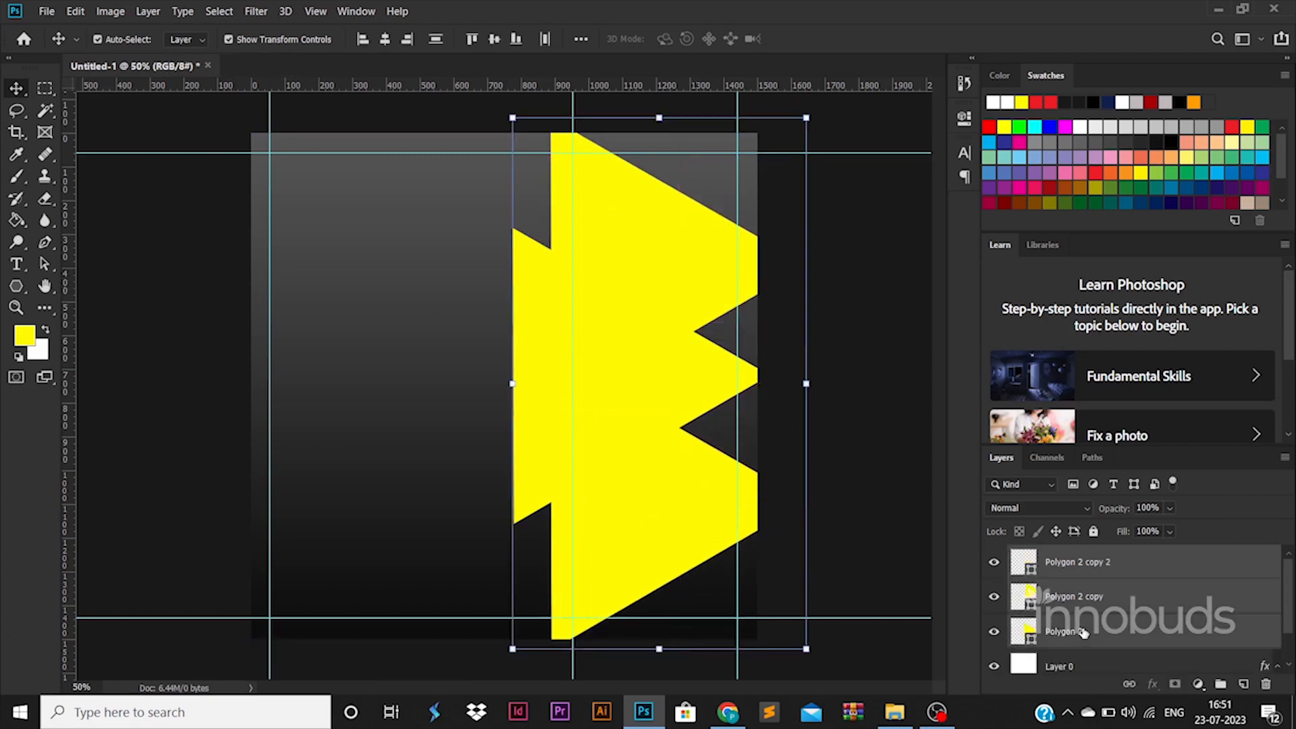
click(385, 32)
key(ctrl+z)
click(435, 40)
click(878, 388)
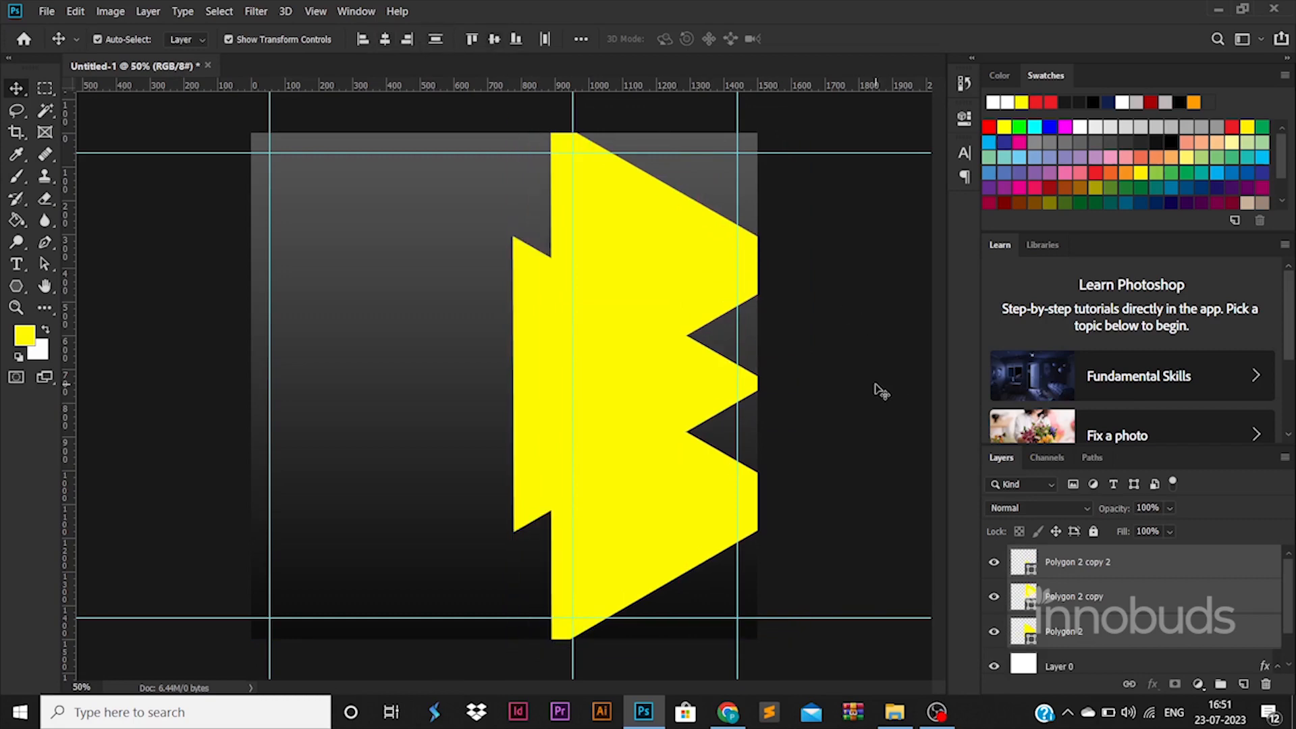
Shift all three stacked triangles slightly right and up together
click(674, 382)
shift+click(642, 266)
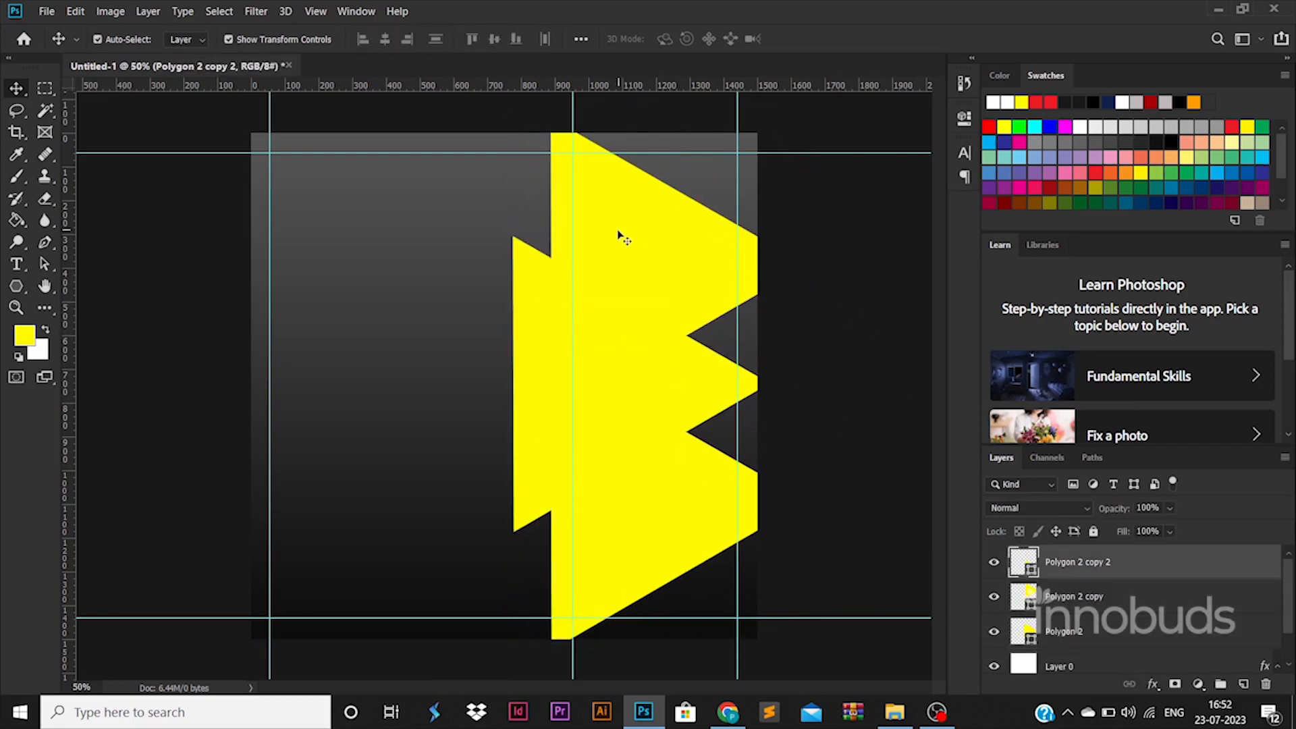
key(ctrl+t)
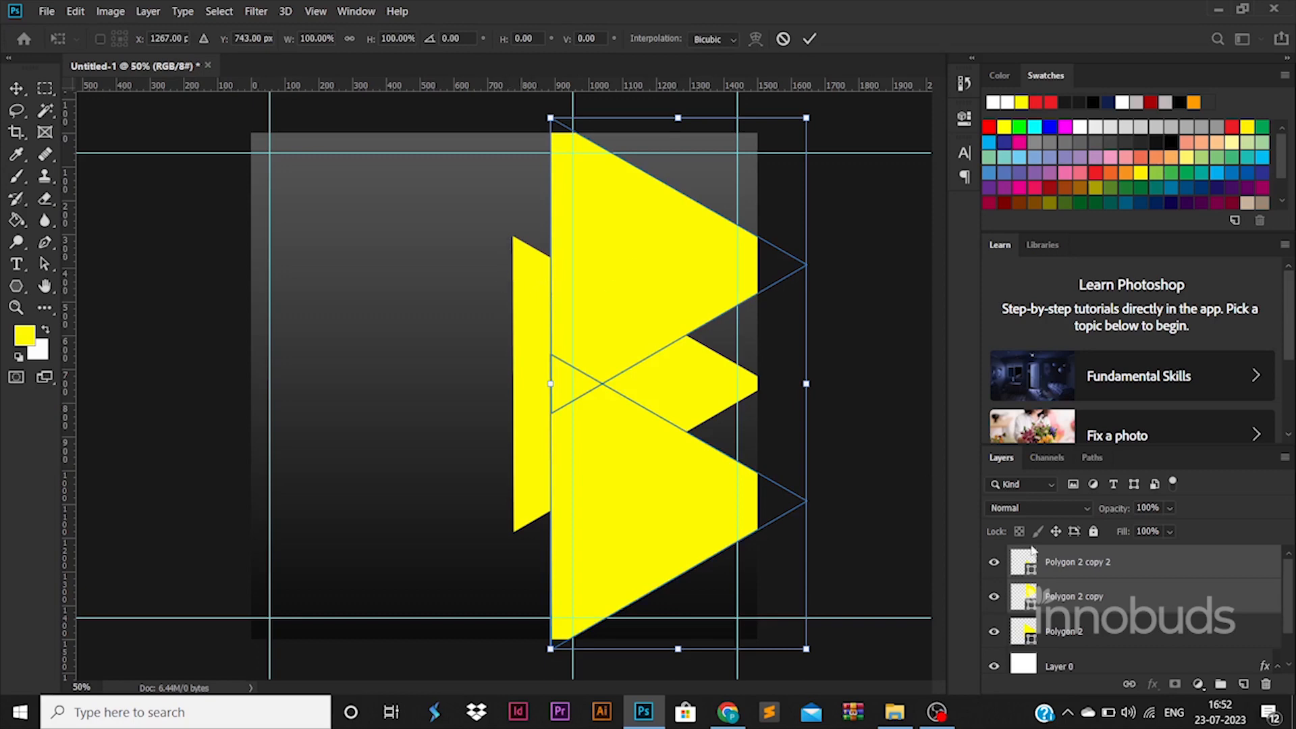
shift+click(1064, 631)
drag(654, 541, 668, 540)
click(910, 513)
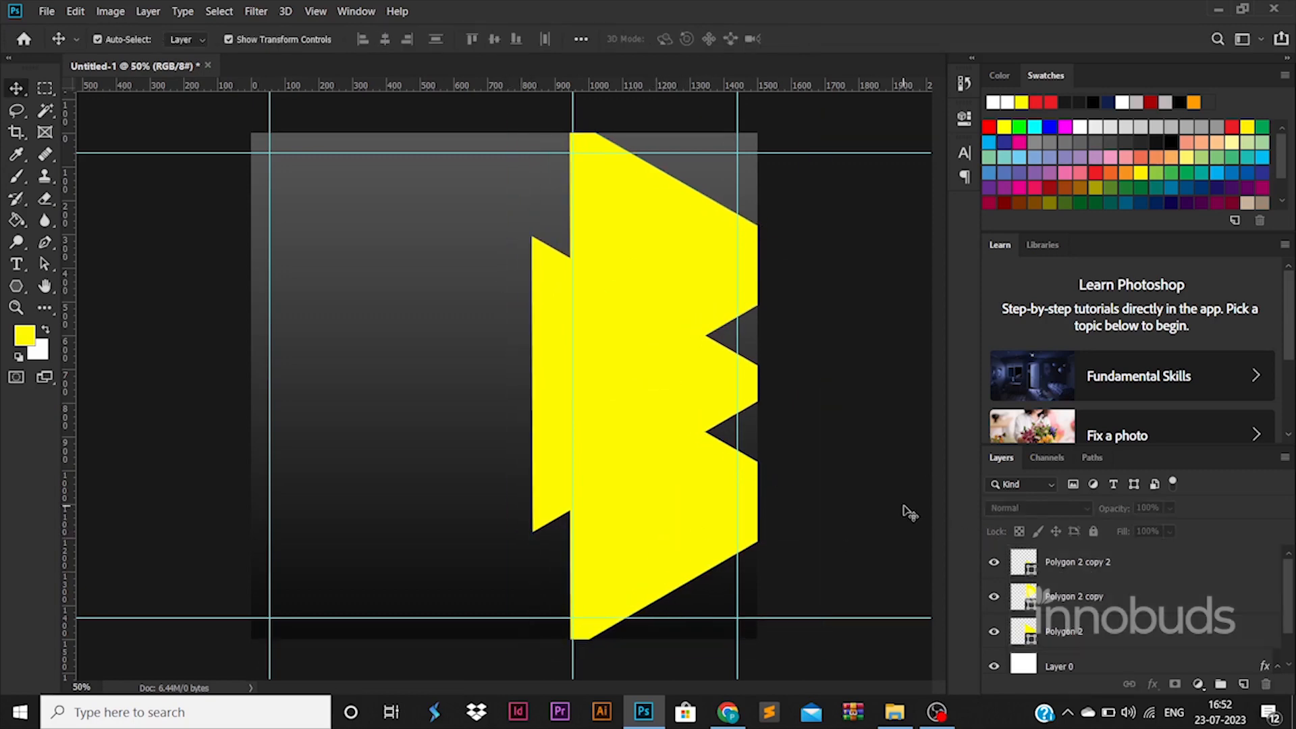
Duplicate a triangle to the left, enlarge it to about 127%, and align vertical centres
drag(550, 388, 279, 390)
drag(515, 238, 566, 196)
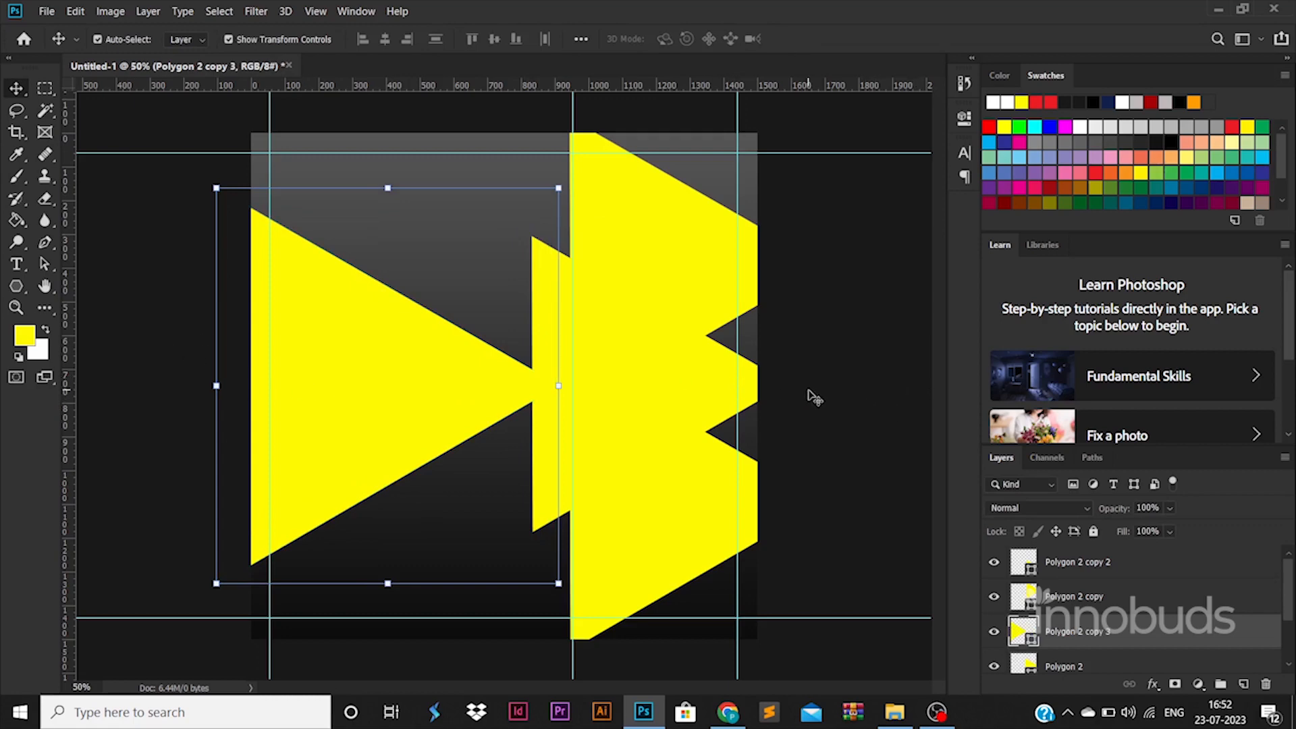
shift+click(728, 402)
click(495, 41)
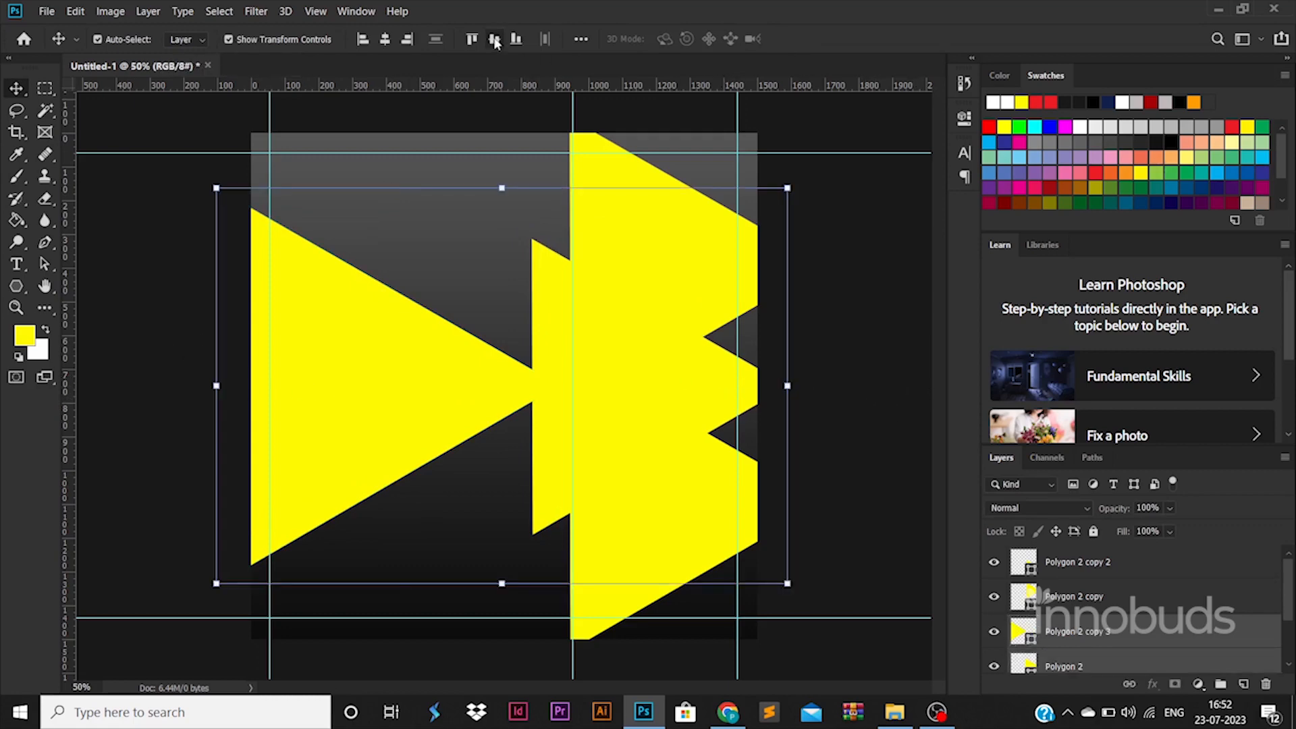
click(908, 333)
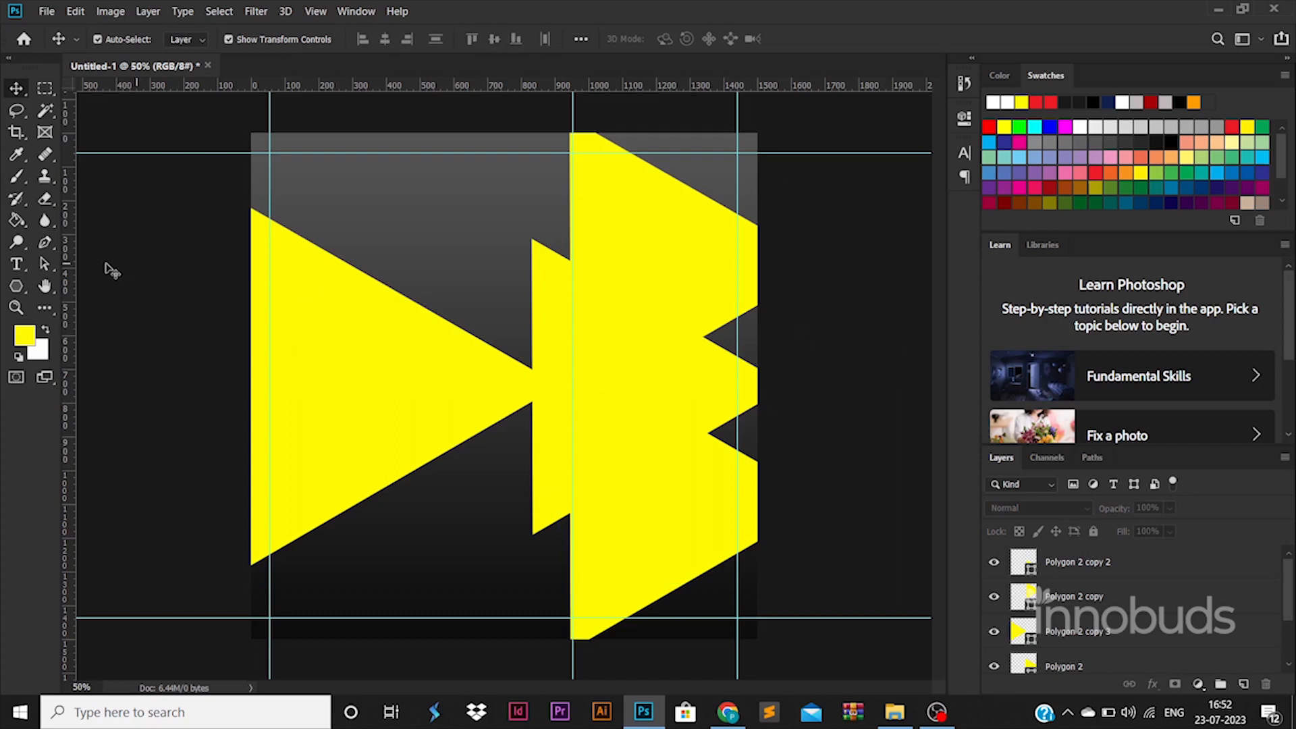
Add 'LOGO' text at the top-left, enlarged to 160% and aligned to the guides
key(t)
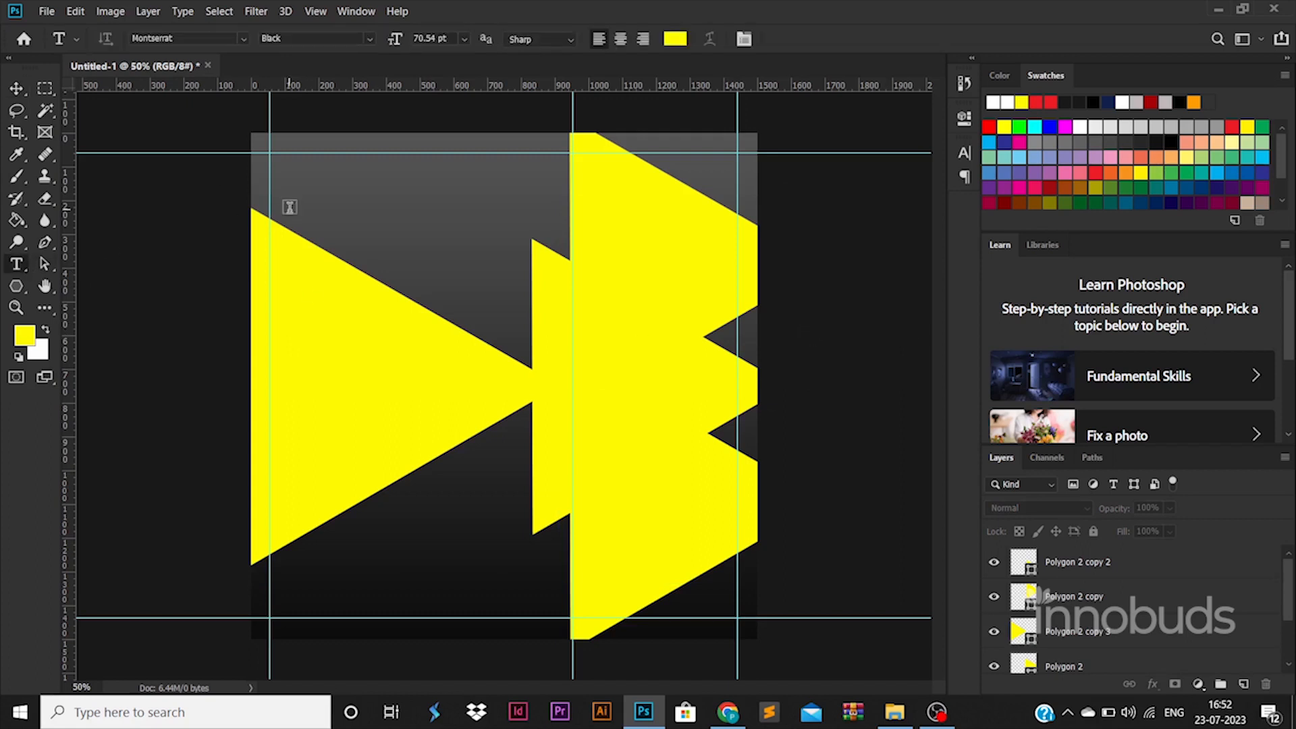
click(291, 210)
text(logo)
key(ctrl+a)
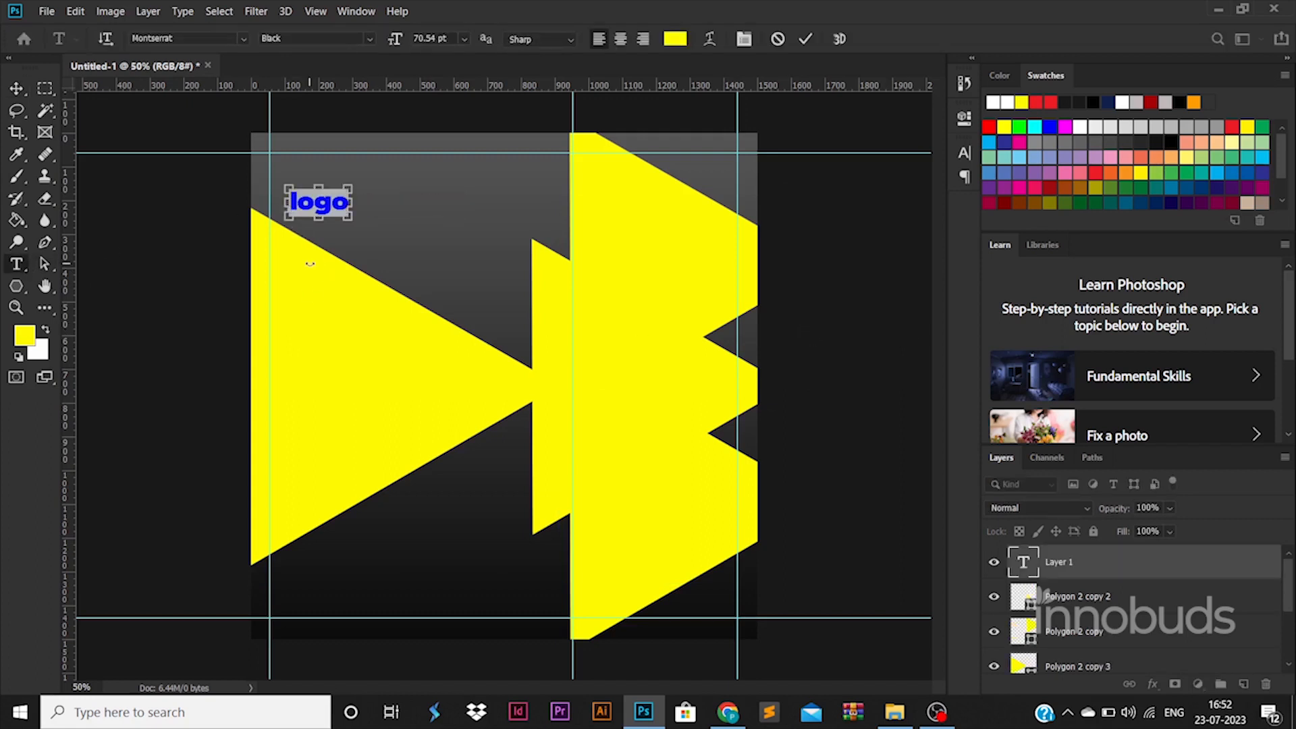
text(LOGO)
click(20, 91)
key(ctrl+t)
drag(366, 188, 410, 173)
drag(378, 194, 351, 202)
key(Return)
Retype the duplicated LOGO text as the tagline, enlarge it, and nudge it up
double_click(351, 202)
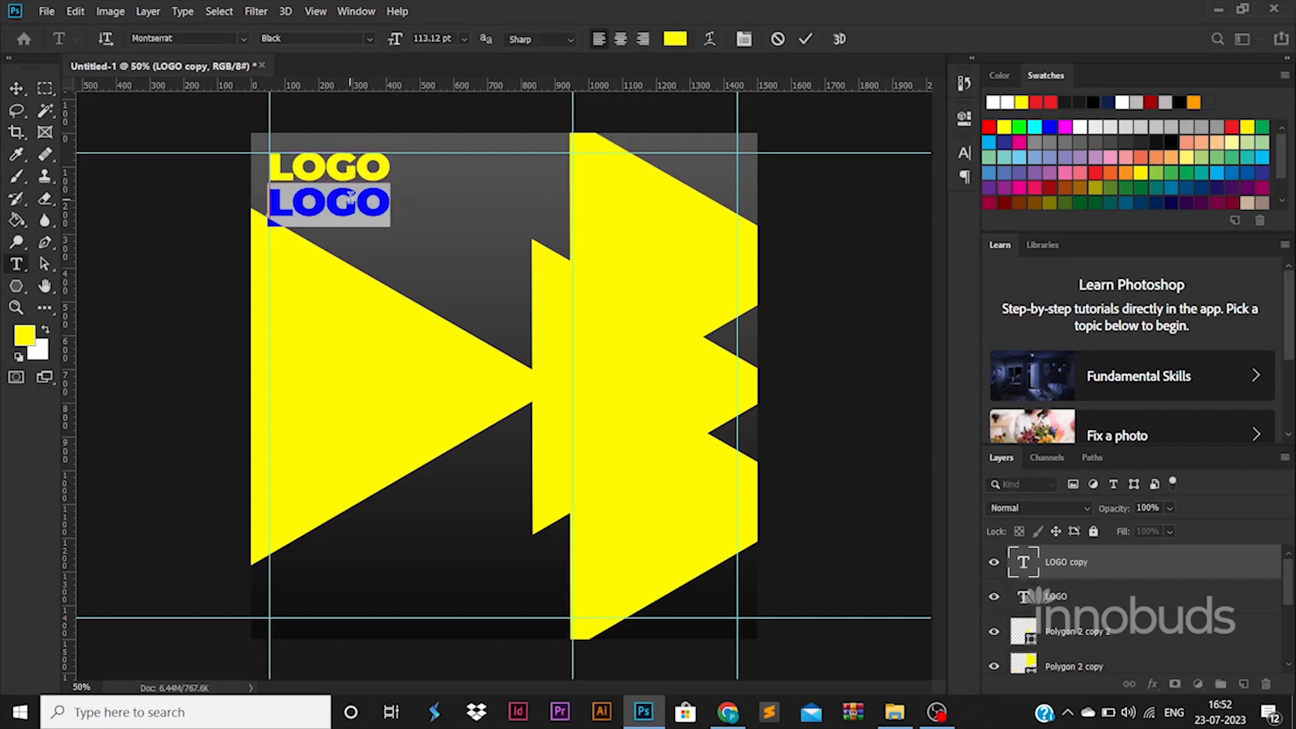
text(tA)
key(BackSpace)
key(BackSpace)
text(Taglin)
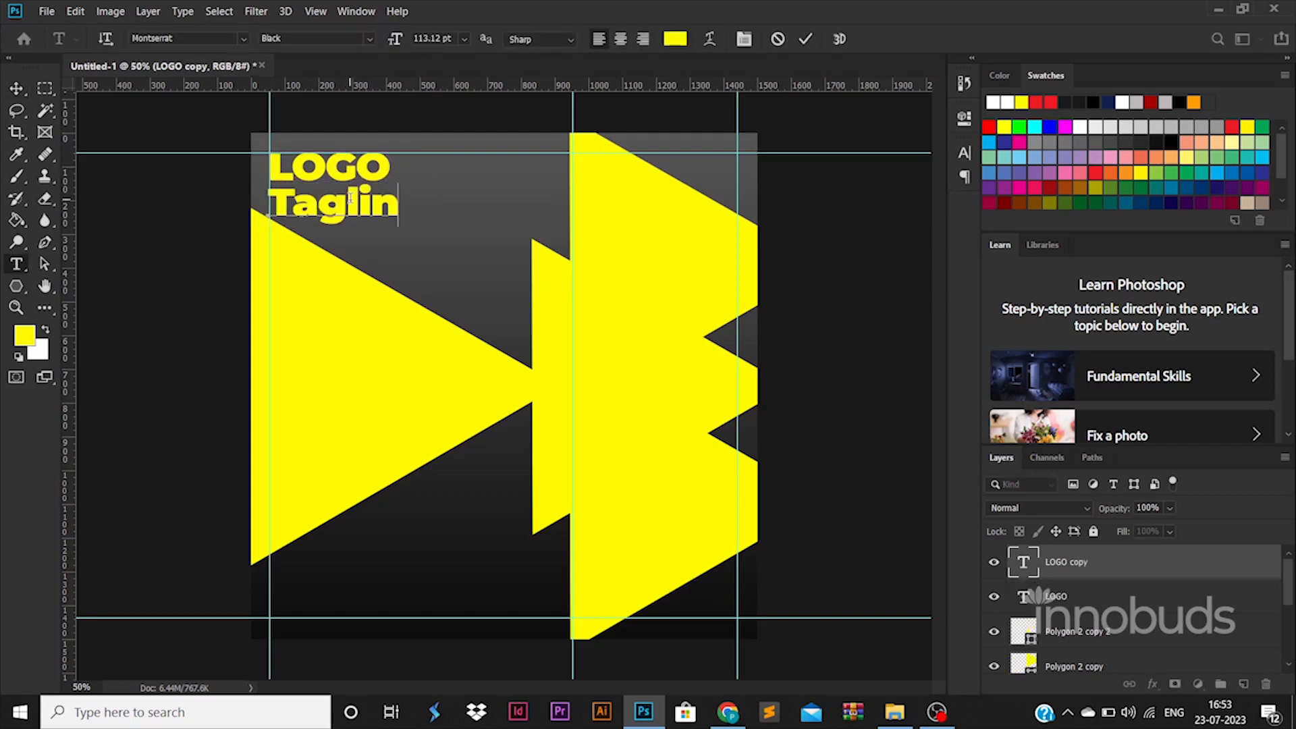
text(e Goes H)
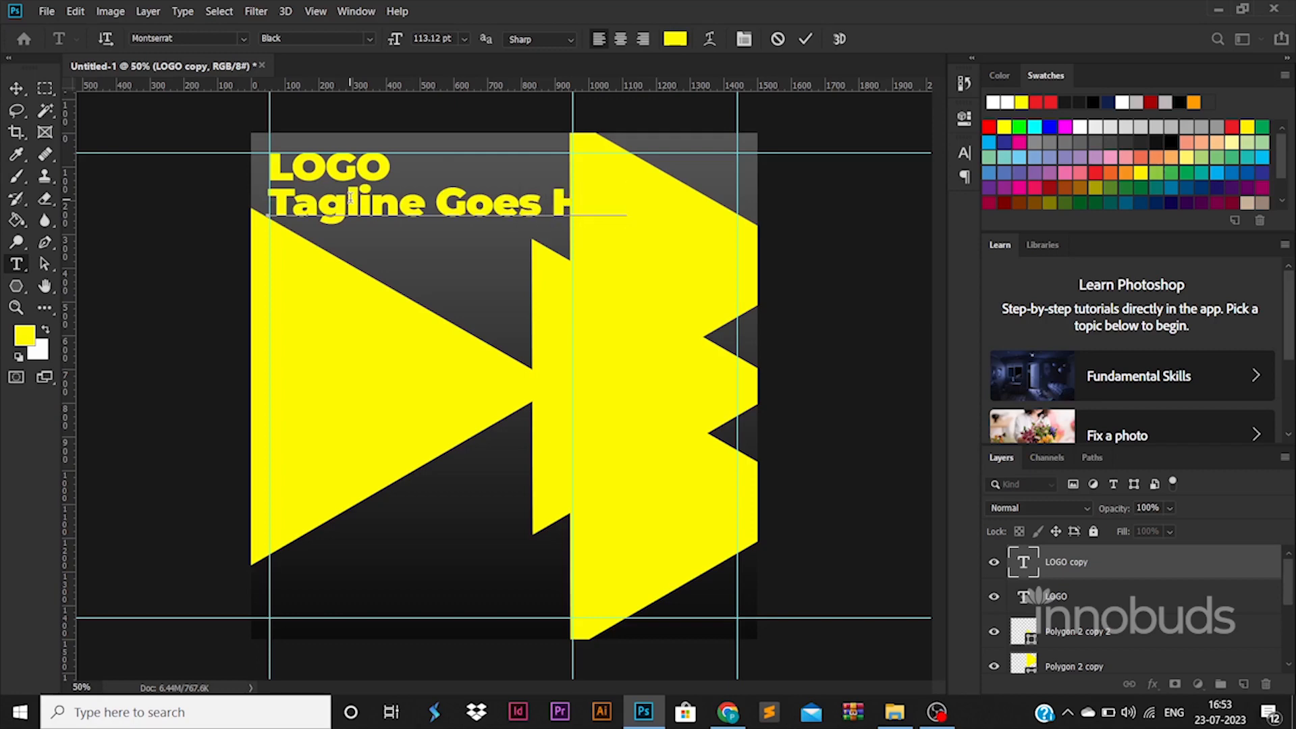
key(ctrl+a)
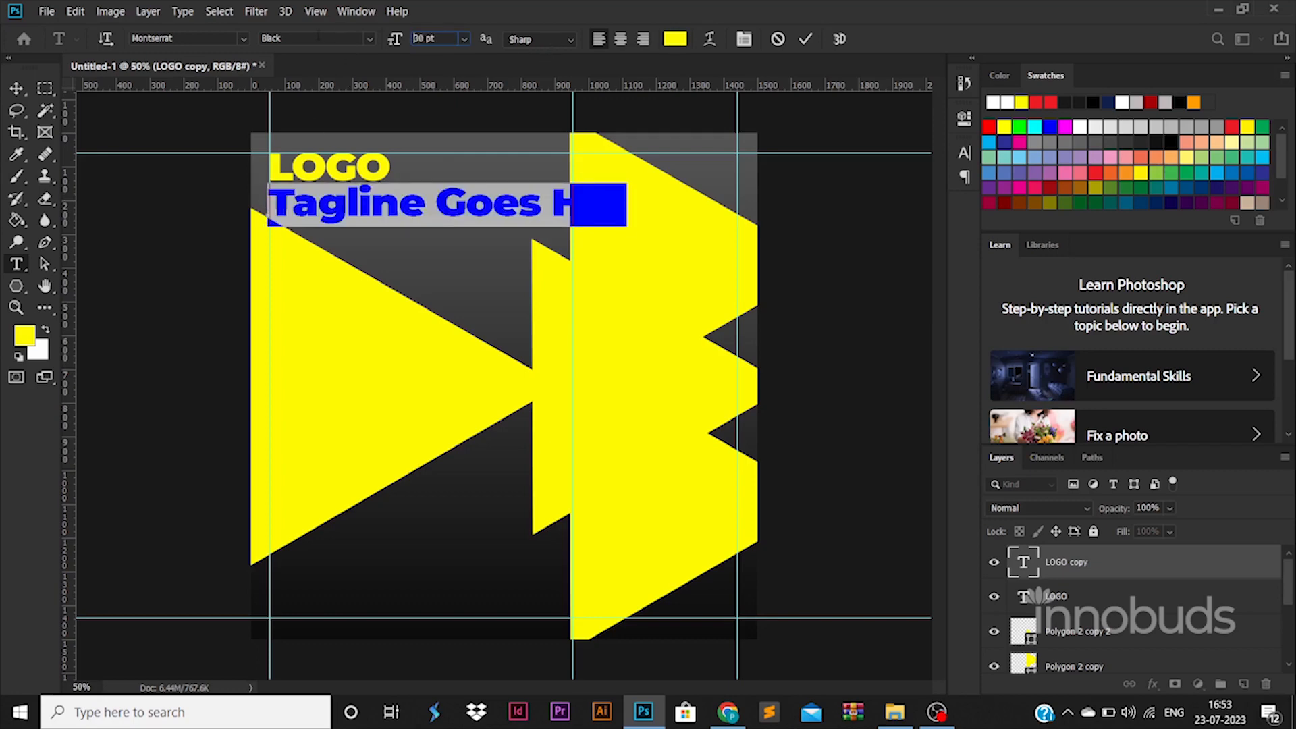
click(21, 89)
drag(363, 206, 387, 201)
key(Return)
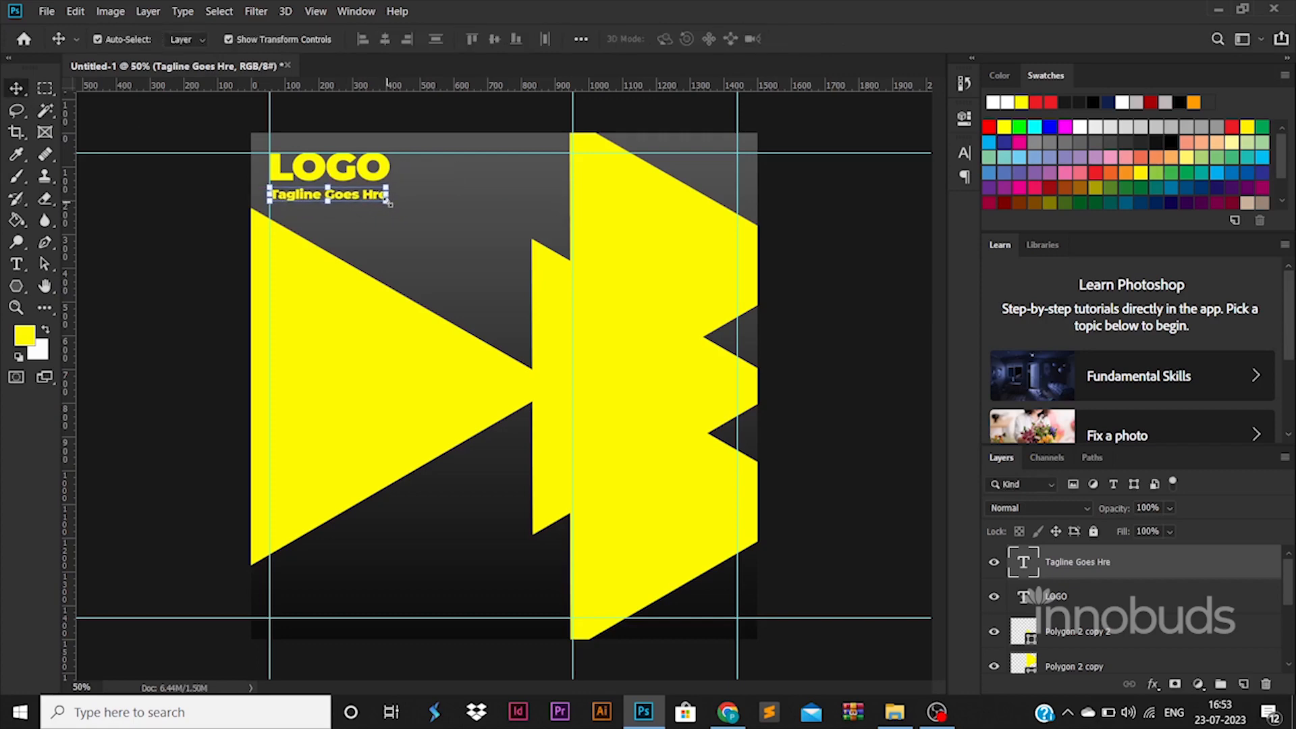
key(Up)
key(Up)
key(Up)
key(Up)
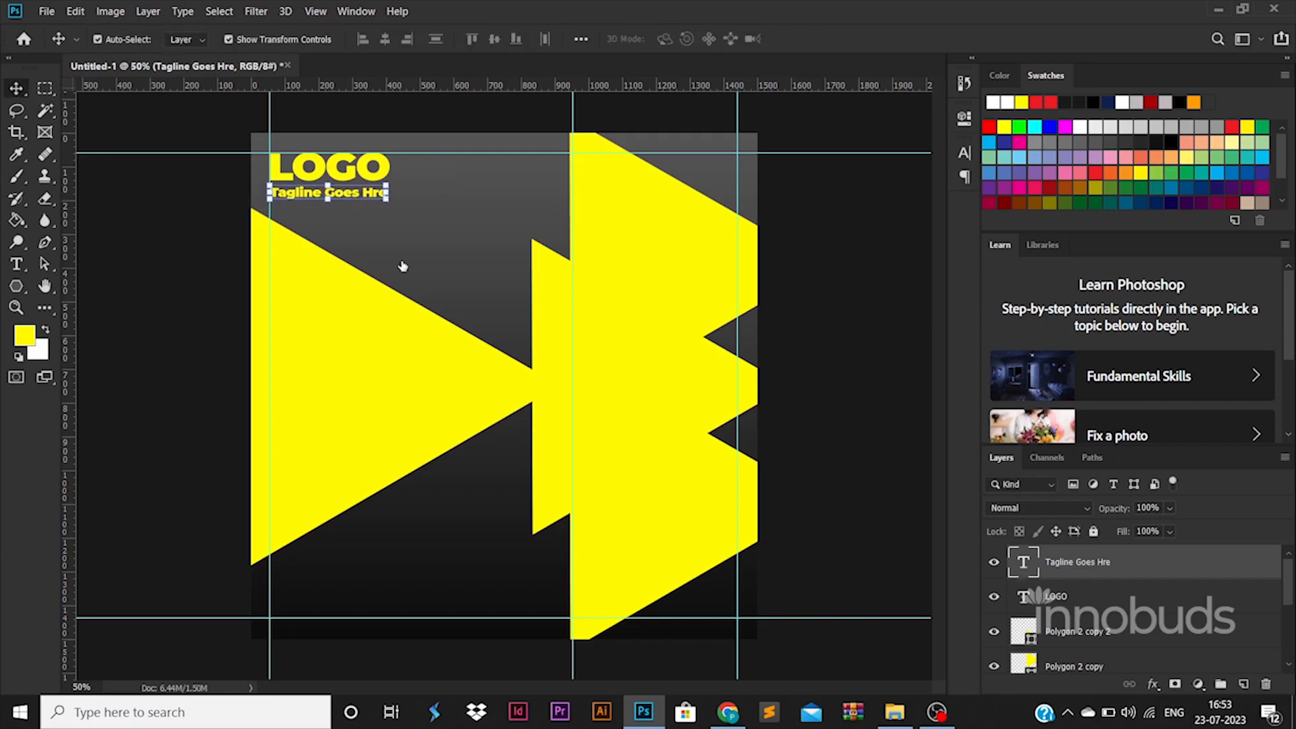
Add the missing 'e' so the tagline reads 'Tagline Goes Here'
click(374, 194)
text(e)
key(ctrl+a)
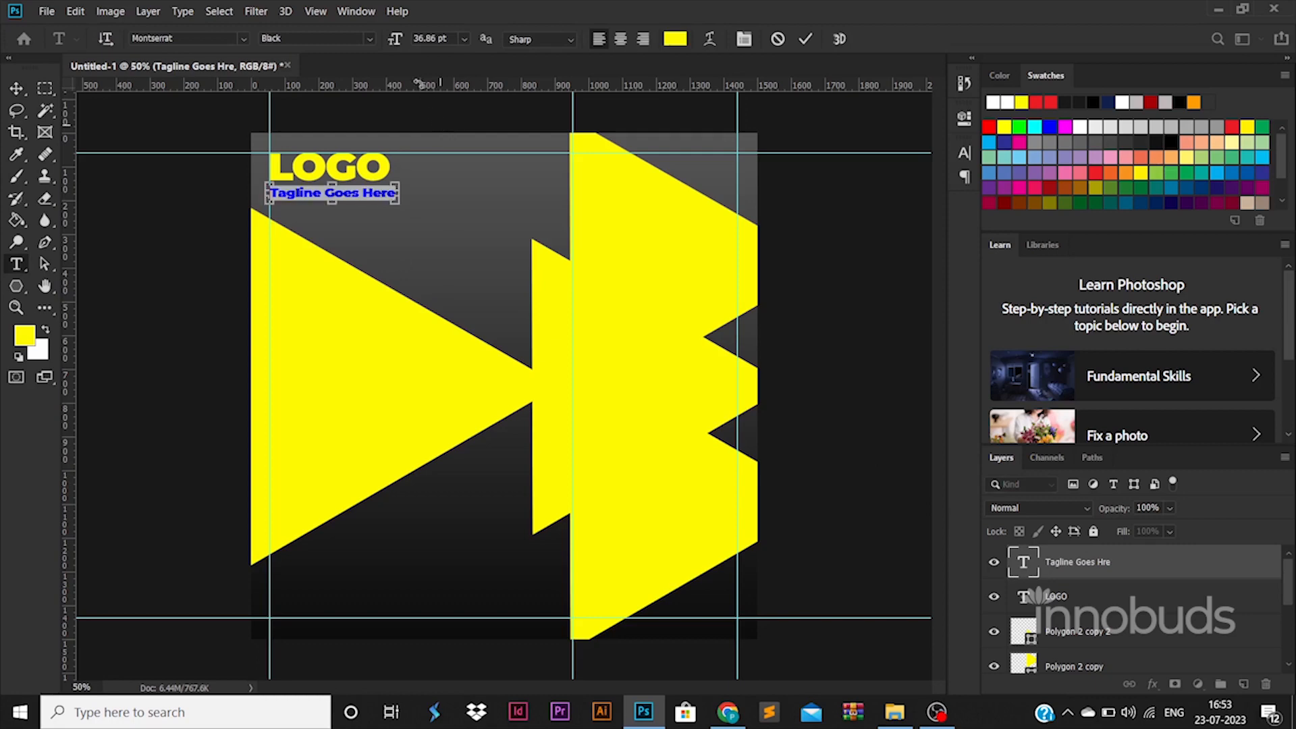
click(17, 89)
Set the tagline to Regular weight and colour #ffffff
double_click(1024, 562)
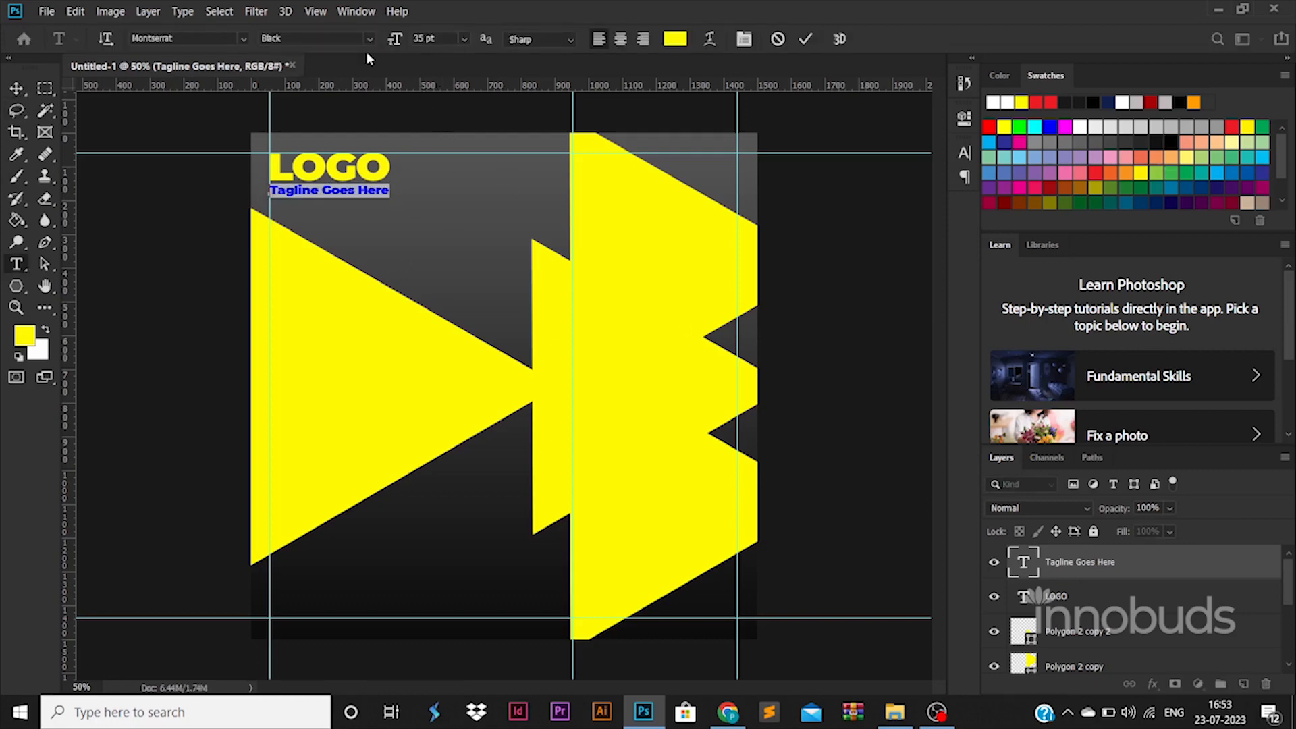
click(370, 39)
click(356, 136)
click(675, 39)
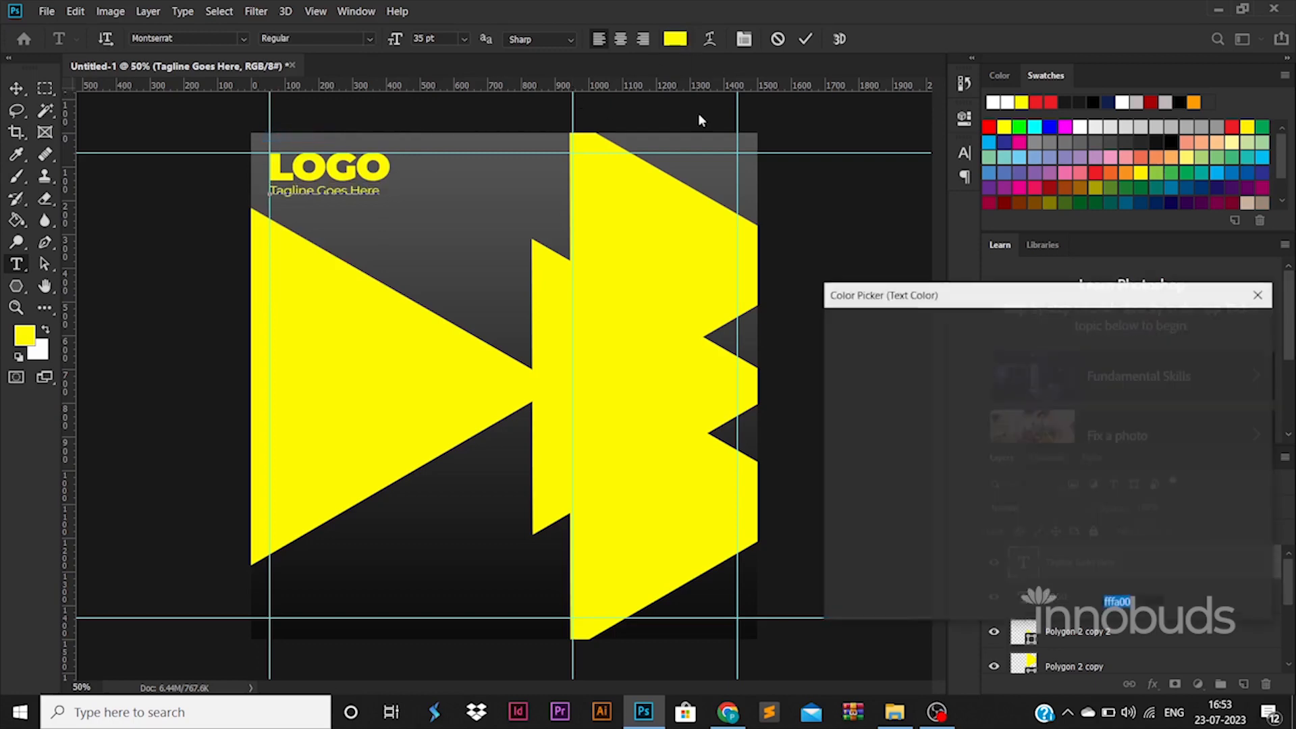
text(ffffff)
click(1214, 329)
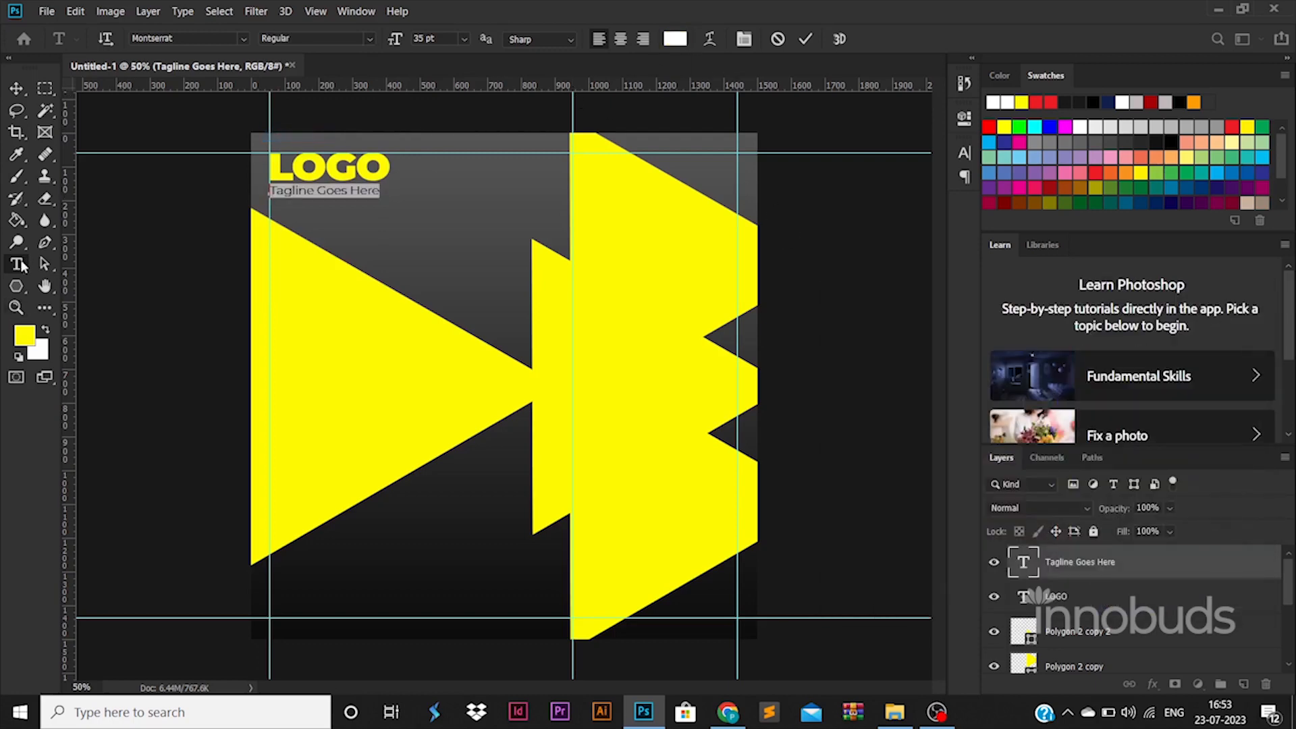
click(17, 89)
Add two-line text 'Digital Marketing / Age' at size 45 on the triangle and enlarge it
click(18, 264)
click(342, 469)
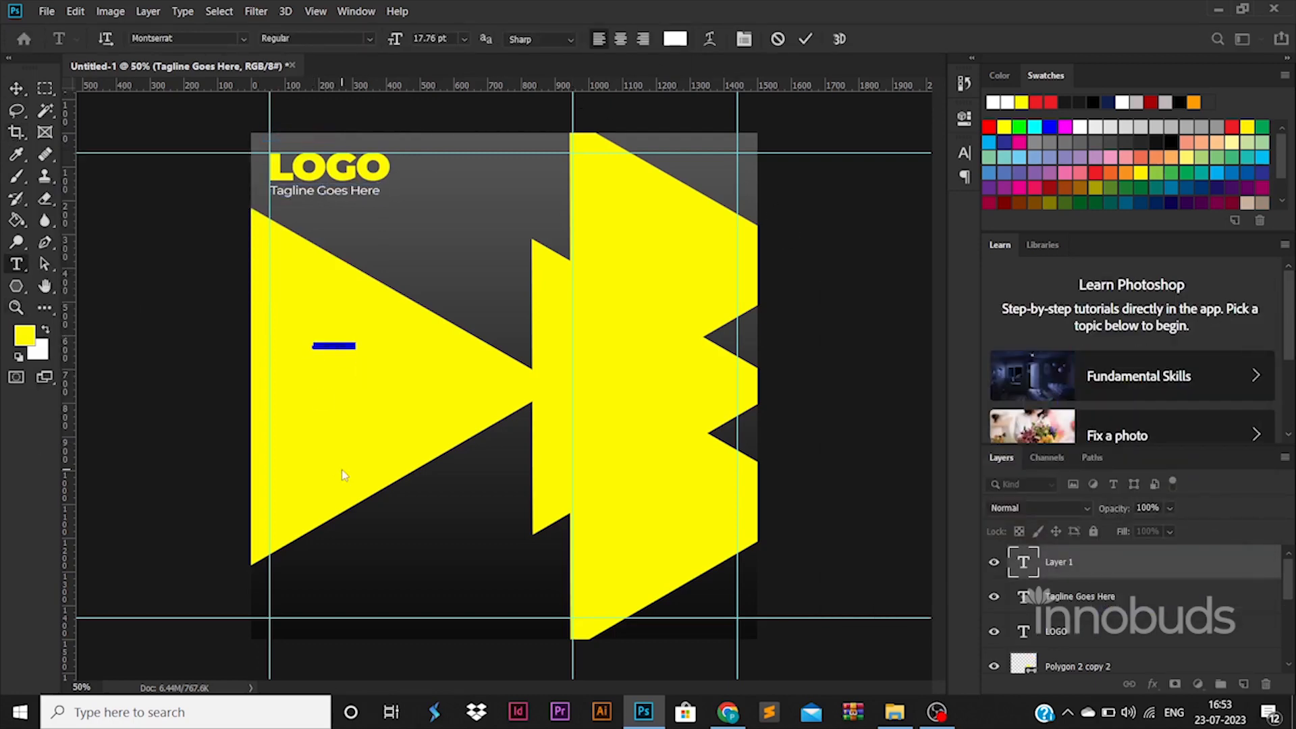
text(Digital Marketing)
key(Return)
text(Age)
key(ctrl+a)
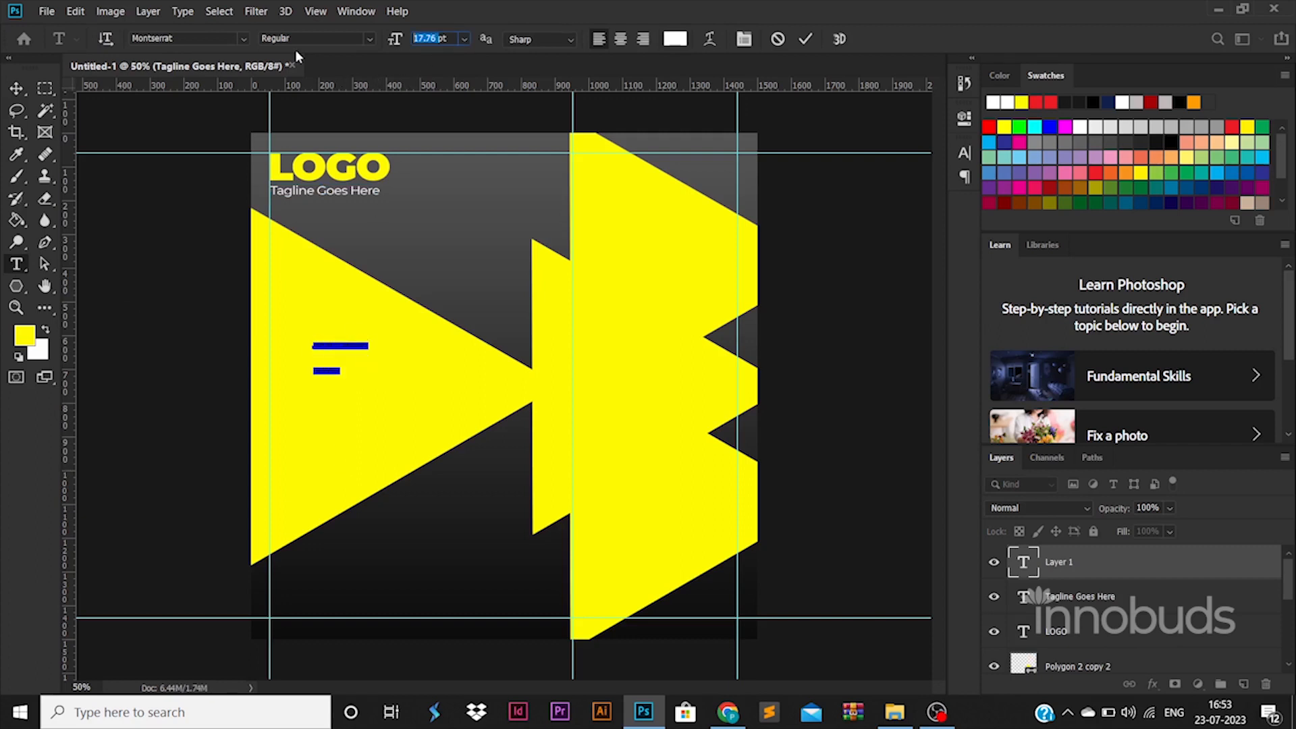
text(45)
key(Return)
click(17, 89)
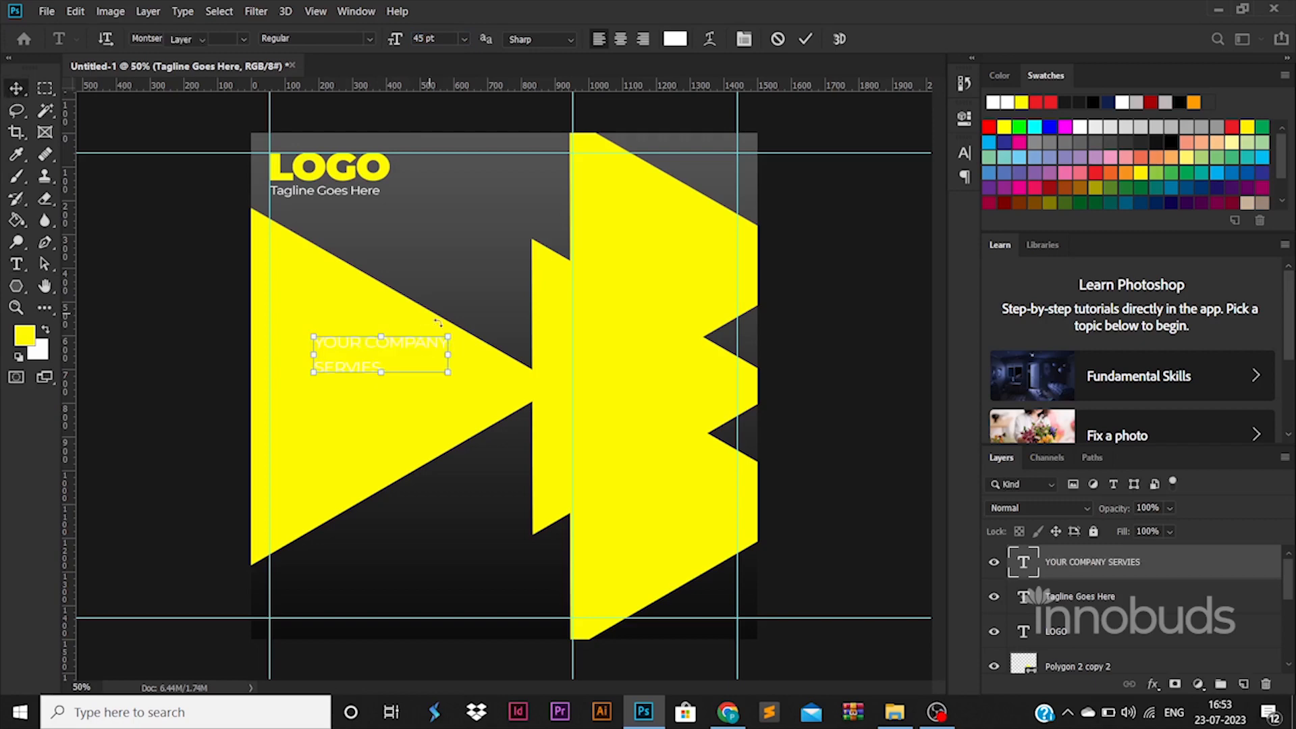
drag(447, 335, 614, 278)
key(Return)
Put COMPANY on its own line and correct SERVIES to SERVICE
double_click(449, 302)
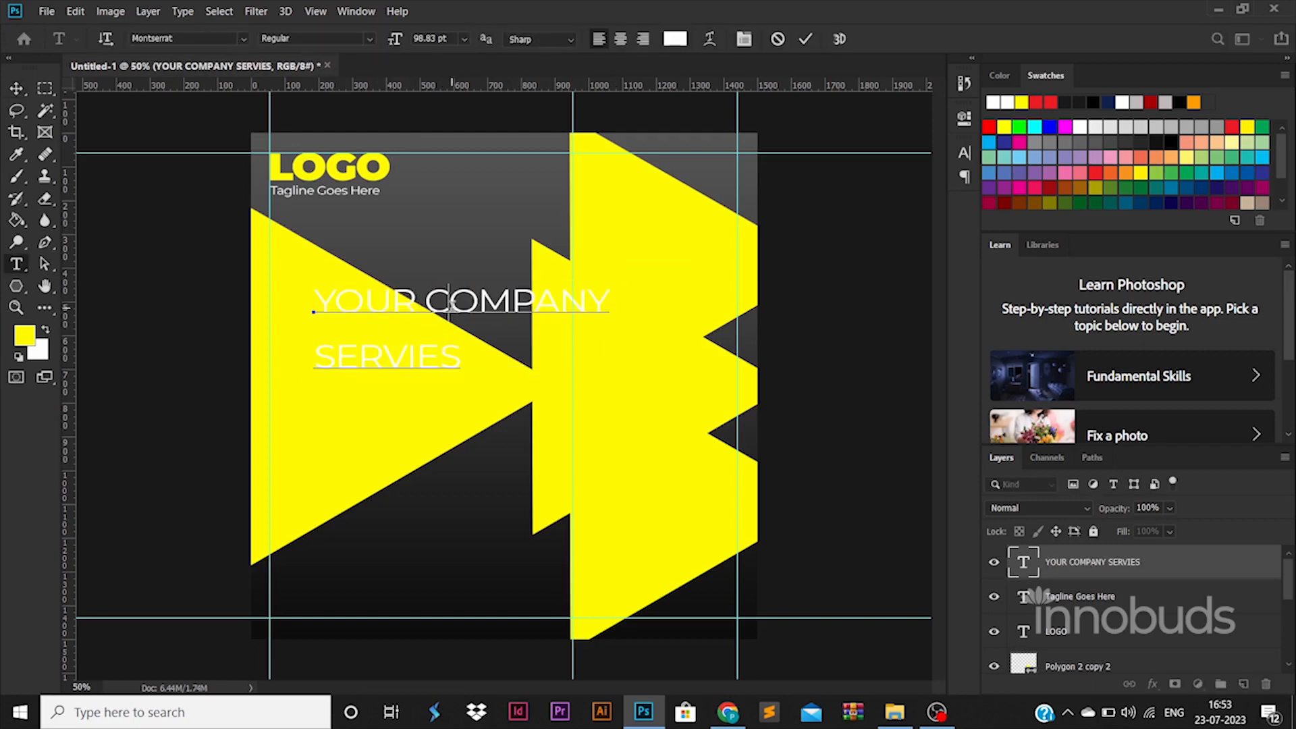
key(Return)
drag(418, 412, 463, 426)
text(CE)
Tighten the heading's line spacing and make it ExtraBold
key(ctrl+a)
key(ctrl+t)
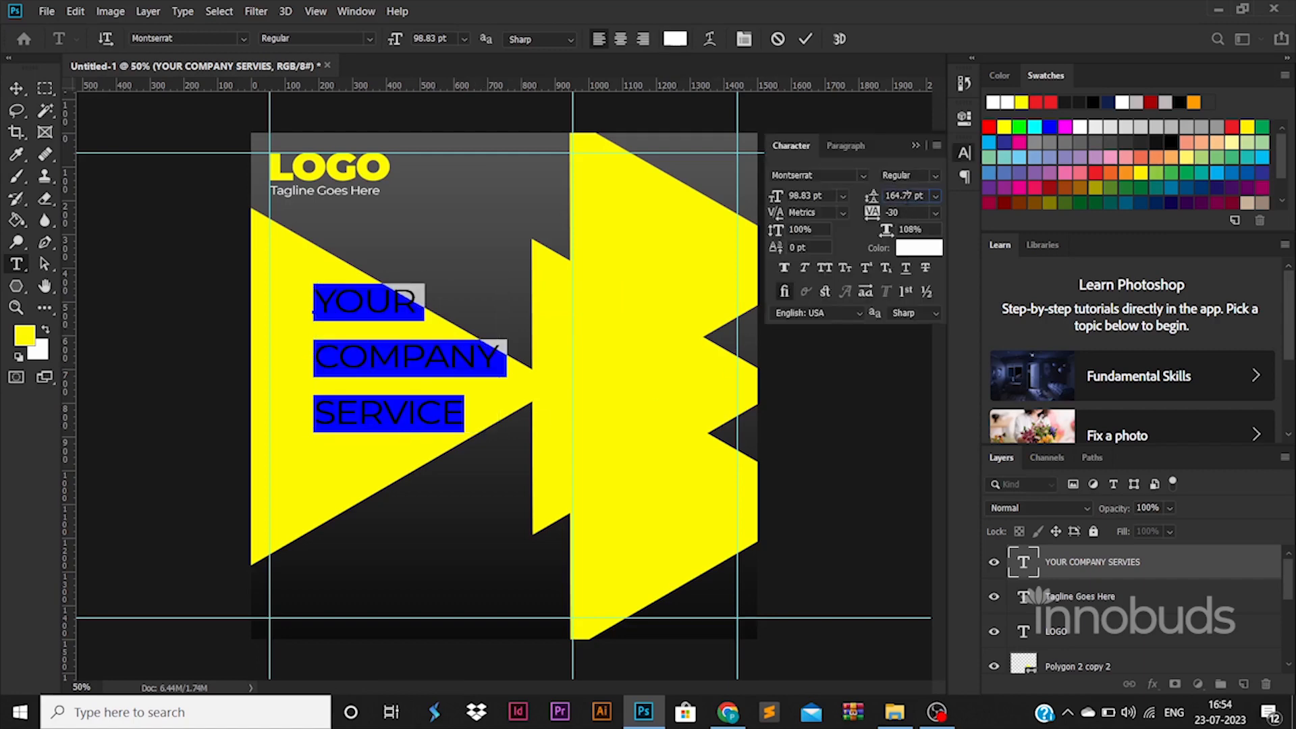
key(Down)
key(Down)
key(Down)
key(Down)
key(Down)
key(Down)
key(Down)
key(Down)
key(Down)
key(Down)
key(Down)
key(Down)
key(Down)
key(Down)
key(Down)
key(Down)
key(Down)
key(Down)
key(Down)
key(Down)
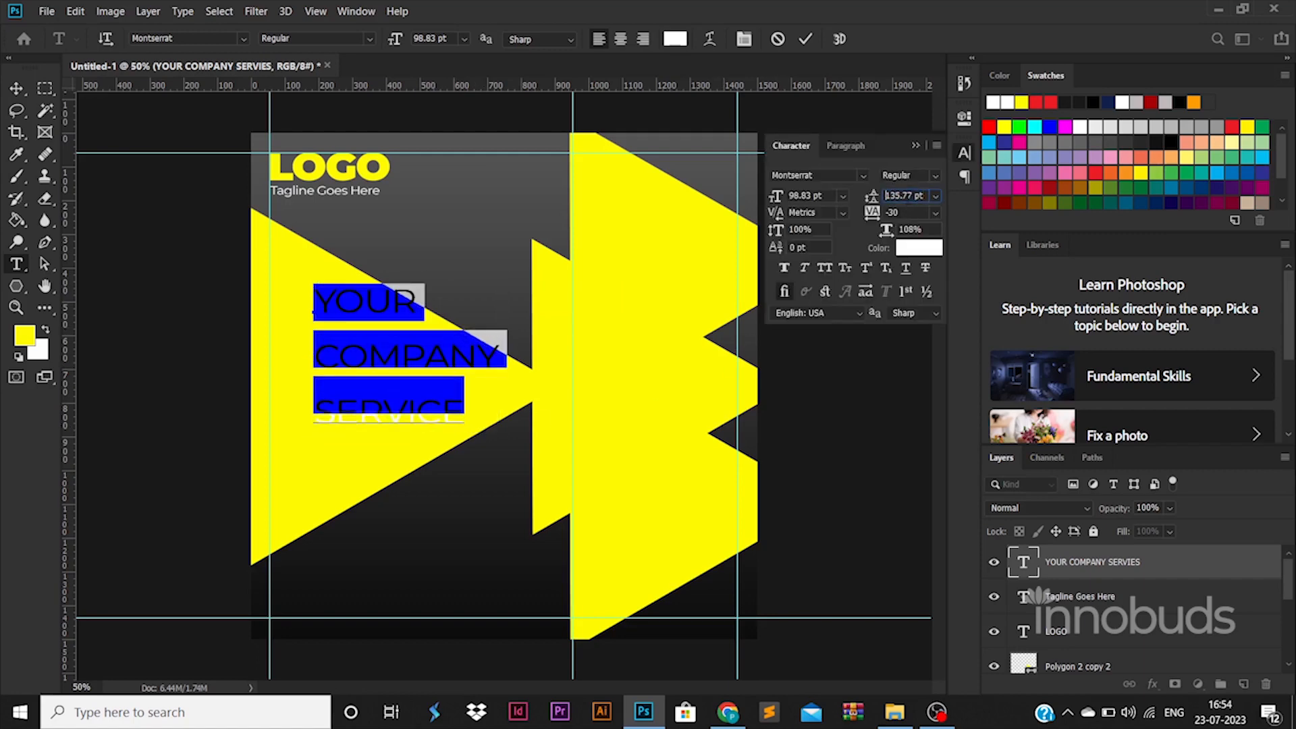
key(Down)
key(Down)
key(Down)
key(Down)
key(Down)
key(Down)
key(Down)
key(Down)
key(Down)
key(Down)
key(Down)
key(Down)
key(Down)
key(Down)
key(Down)
key(Down)
key(Down)
key(Down)
key(Down)
key(Down)
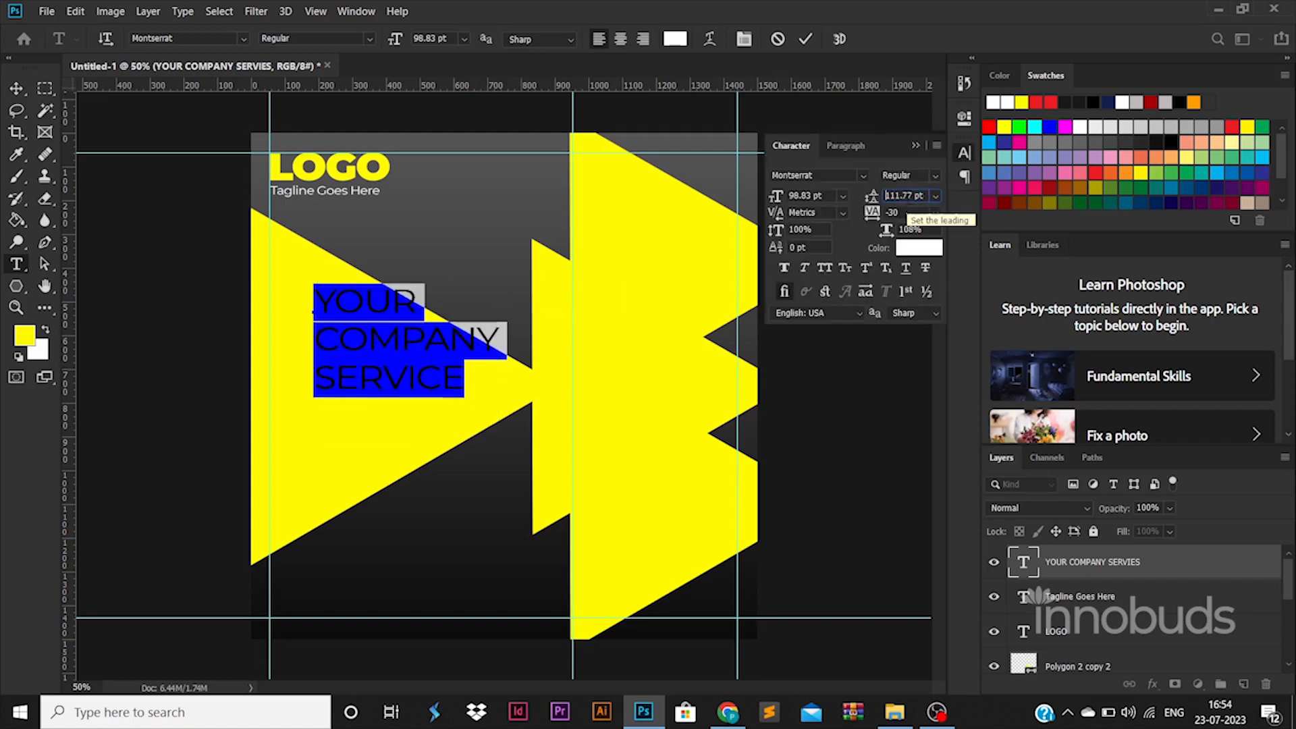
key(Down)
key(Down)
key(Down)
key(Down)
key(Down)
key(Down)
key(Down)
key(Down)
key(Down)
click(370, 39)
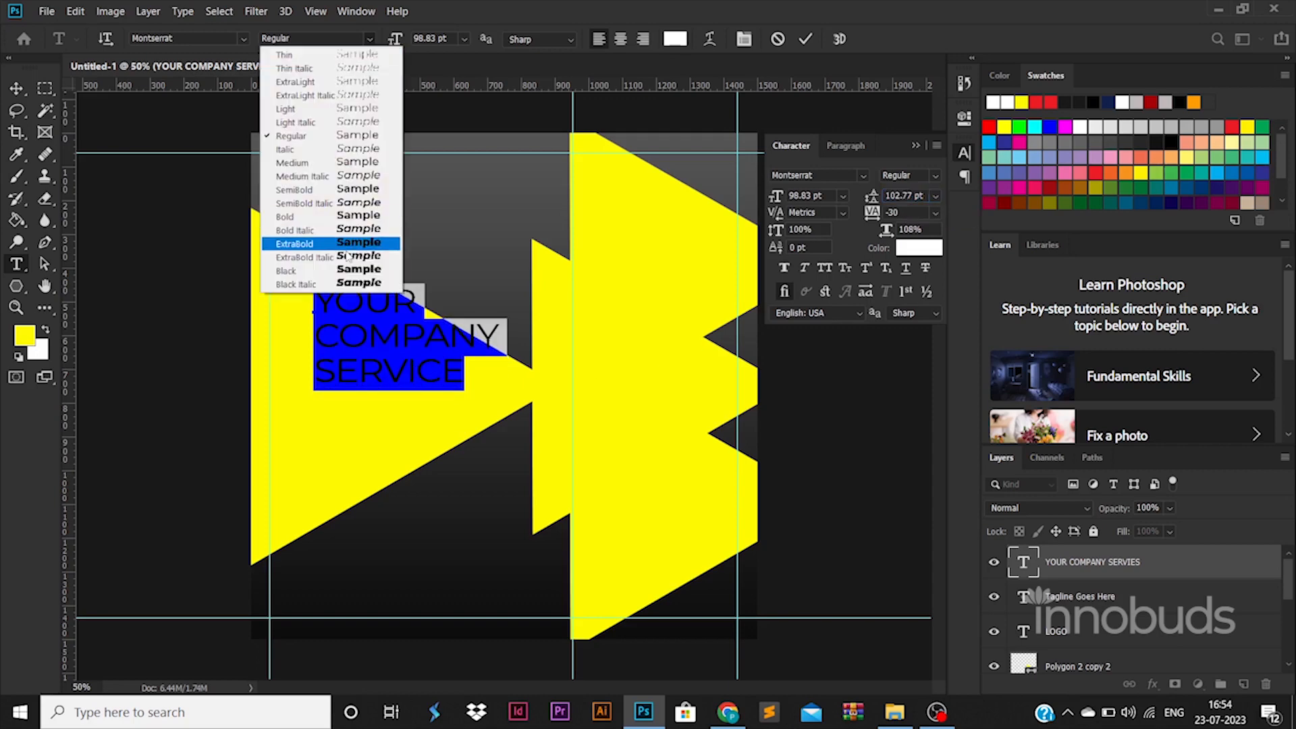
click(317, 244)
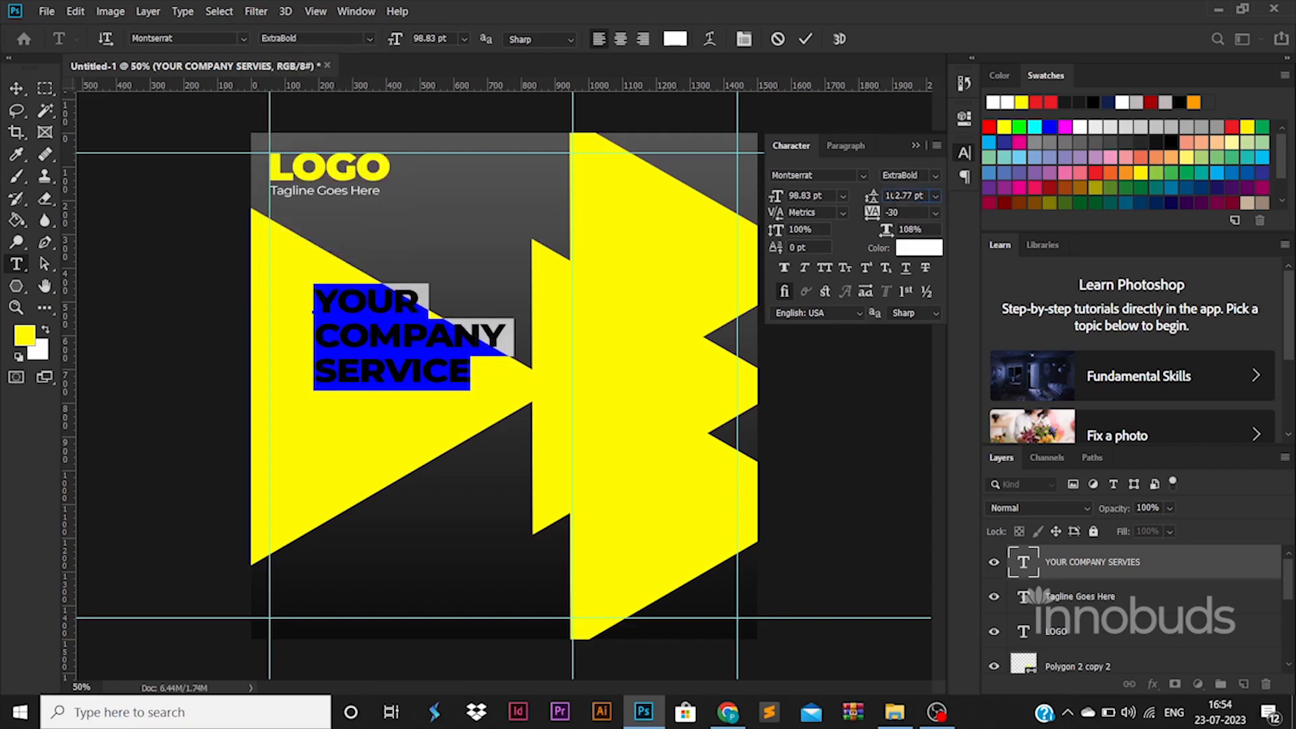
key(Down)
key(Down)
key(Down)
key(Down)
key(Down)
key(Down)
key(Down)
key(Down)
key(Down)
key(Down)
key(Down)
key(Down)
key(Down)
key(Down)
key(Down)
key(Down)
key(Down)
key(Down)
key(Down)
key(Down)
Give the word YOUR a light weight and colour the heading black
double_click(374, 287)
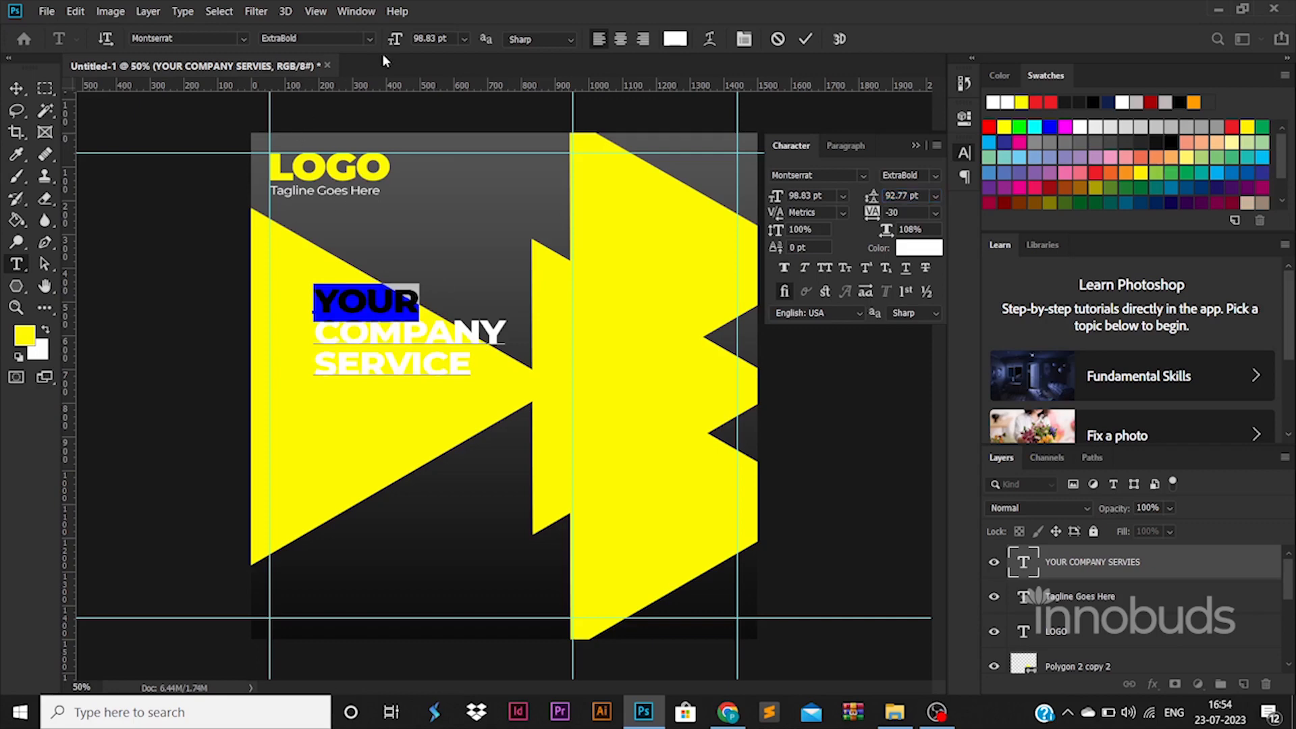
click(370, 39)
click(317, 118)
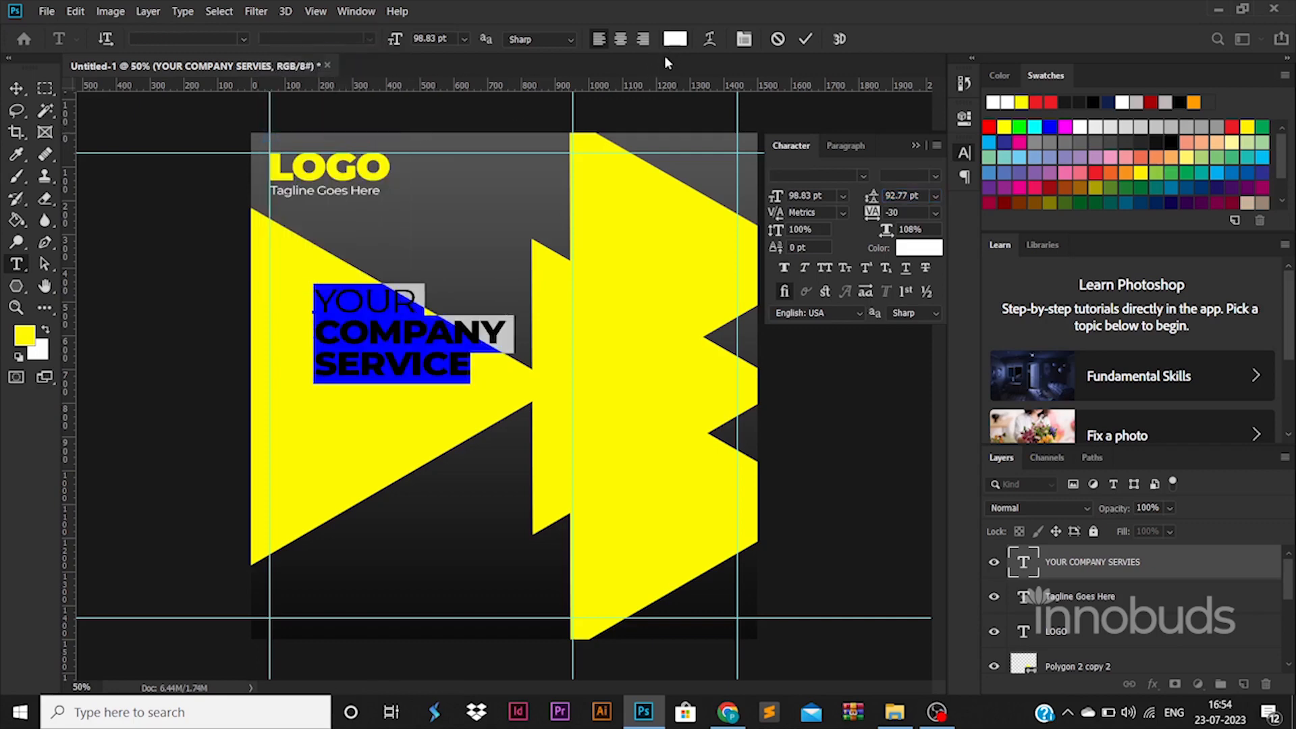
click(675, 39)
click(852, 585)
click(1208, 324)
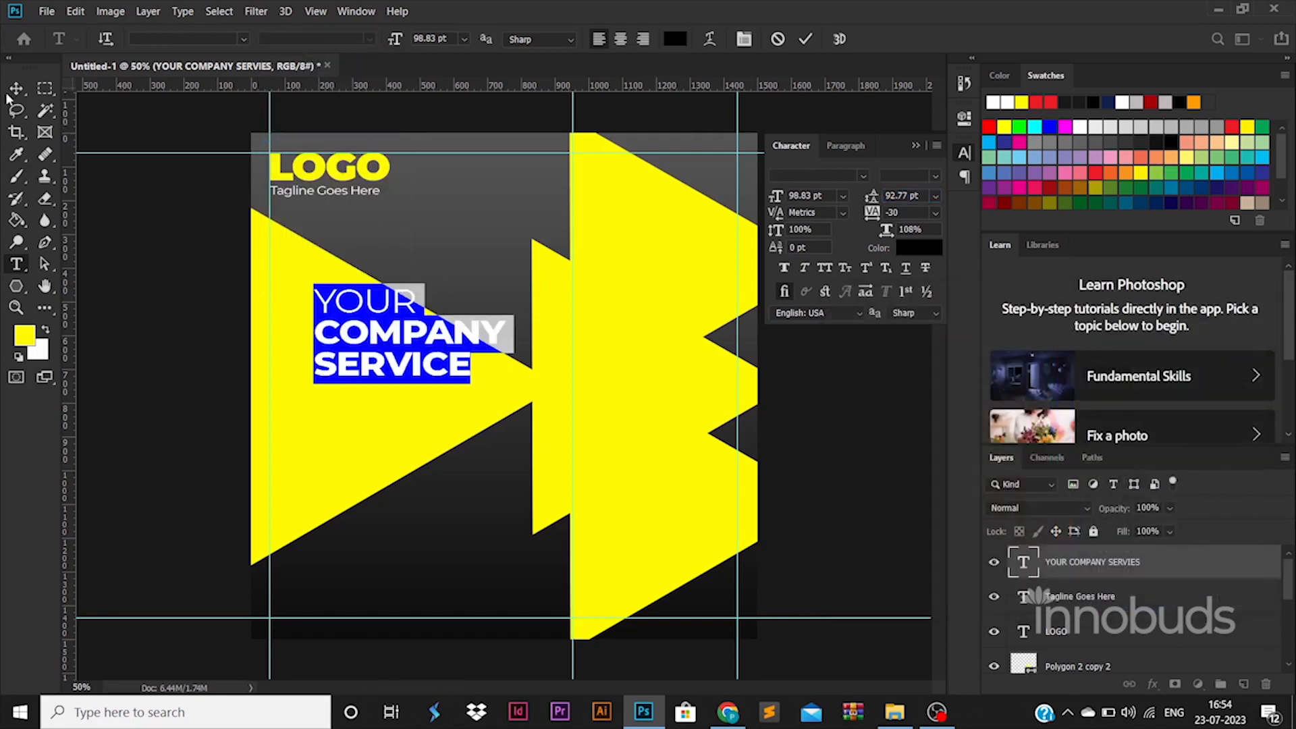
Move the heading left onto the triangle and scale it down slightly
click(16, 88)
drag(384, 337, 339, 342)
drag(462, 301, 452, 319)
key(Return)
click(95, 283)
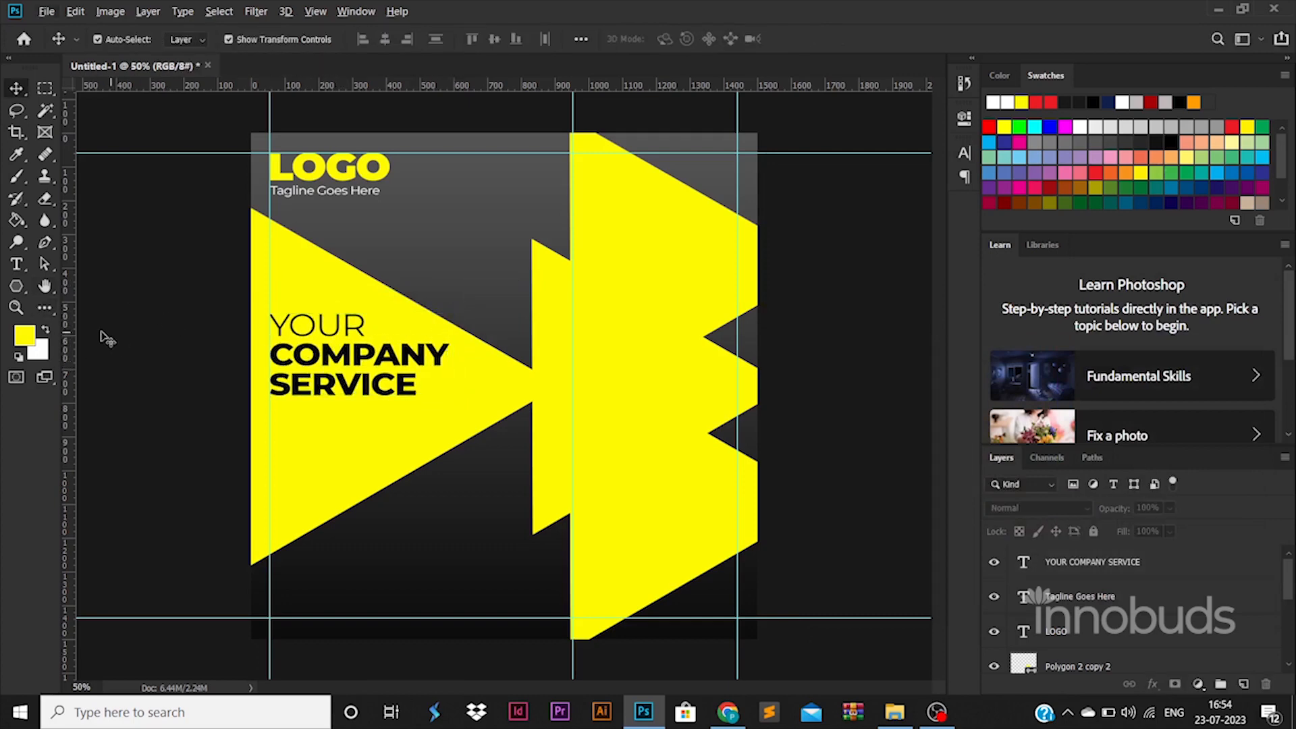
click(16, 286)
Draw a long thin rectangle bar and move it under SERVICE
click(68, 302)
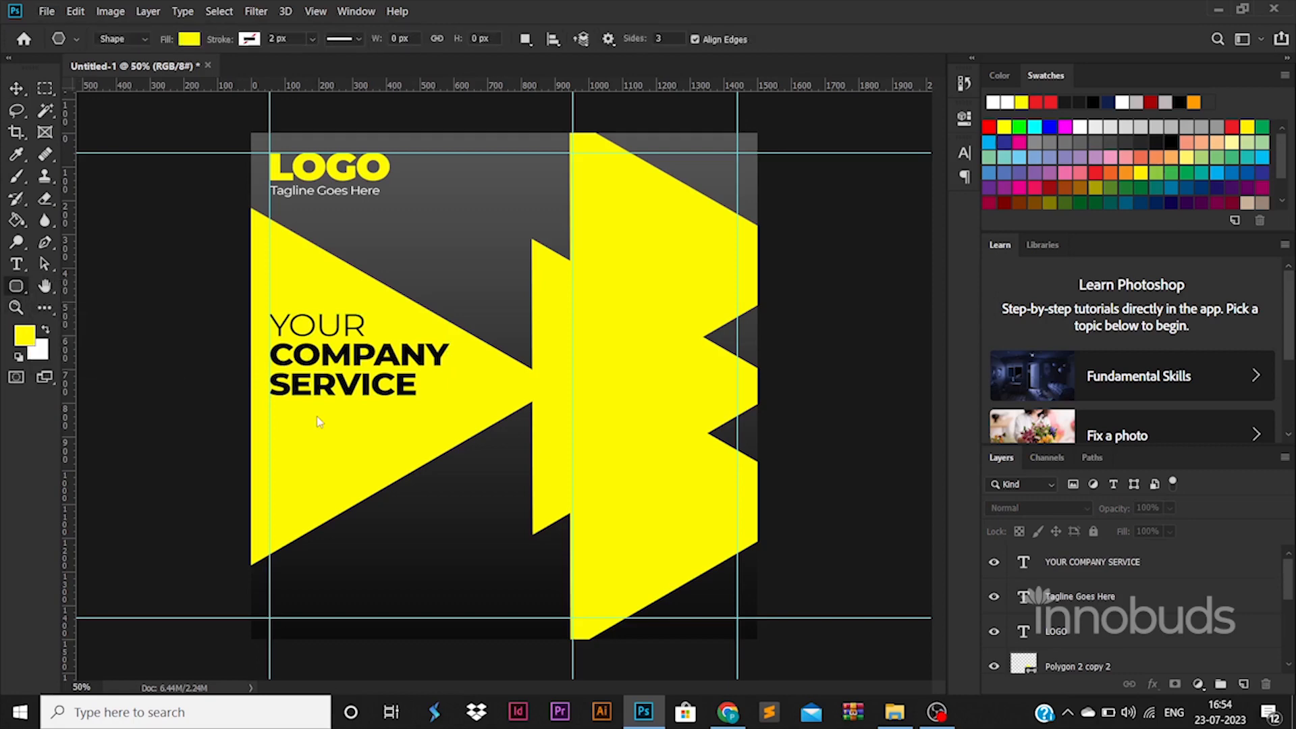
drag(270, 418, 358, 418)
key(v)
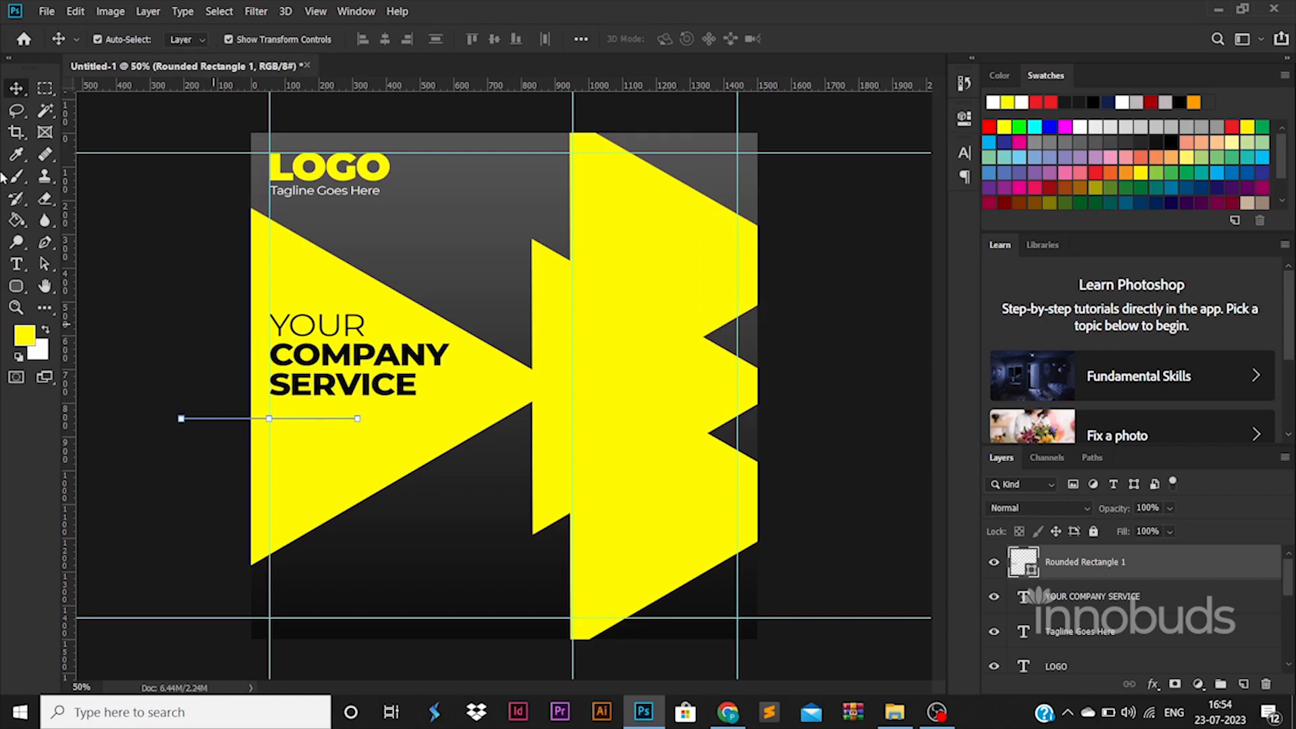
click(169, 284)
click(179, 419)
key(ctrl+t)
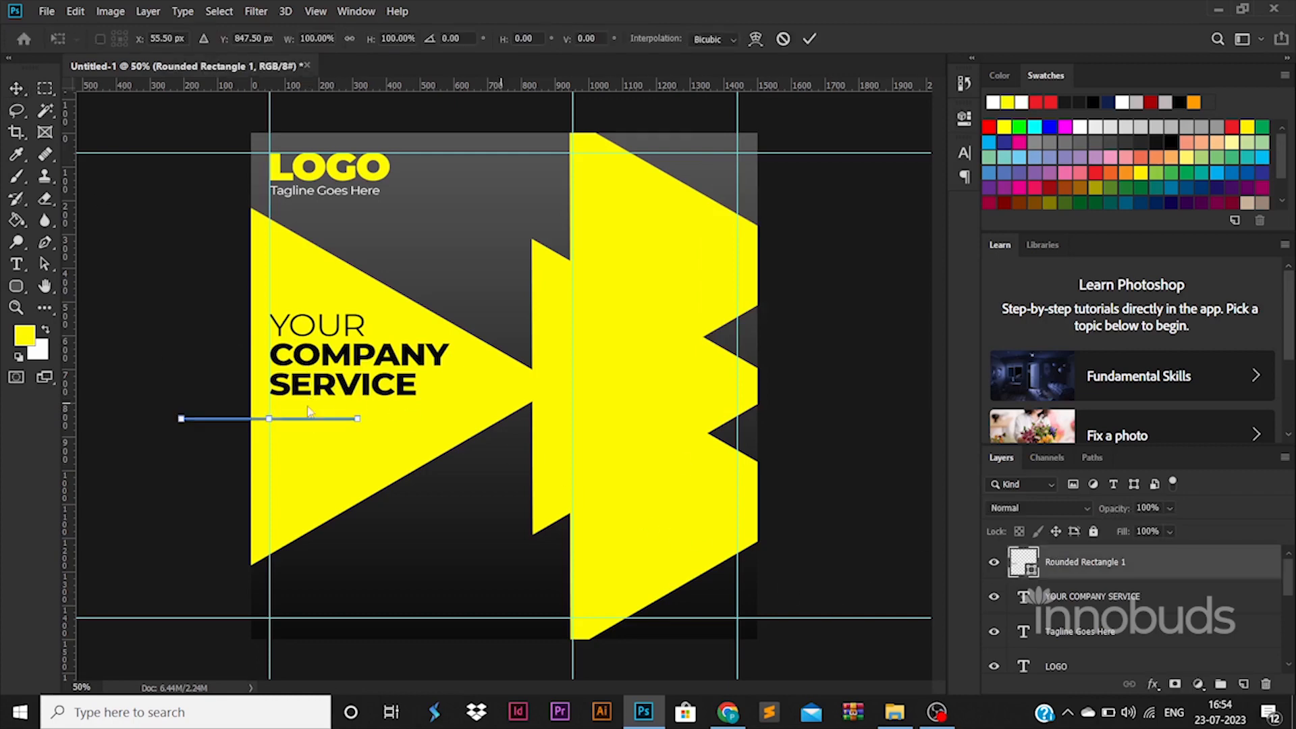
drag(290, 421, 382, 412)
key(Return)
Fill the bar black, nudge it up, and Alt-drag a copy of the heading below it
double_click(1031, 571)
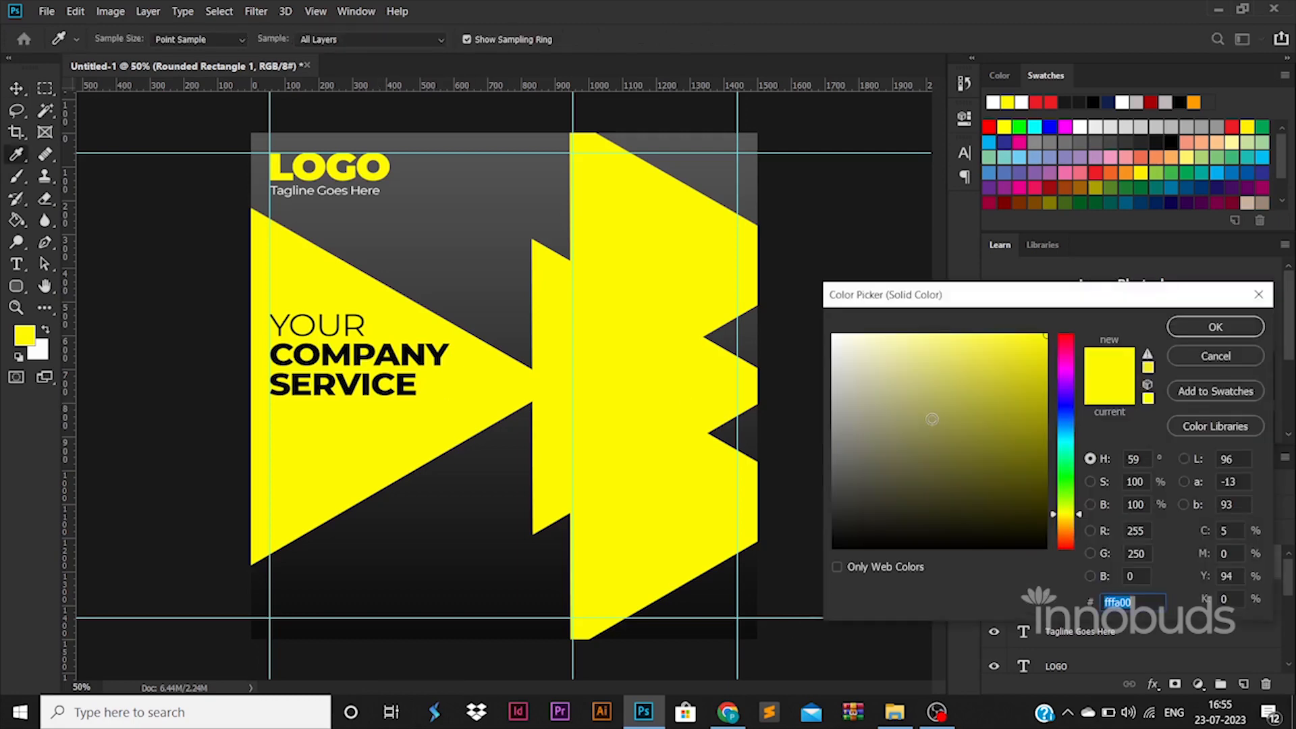
drag(931, 416, 769, 710)
click(1204, 325)
key(shift+Up)
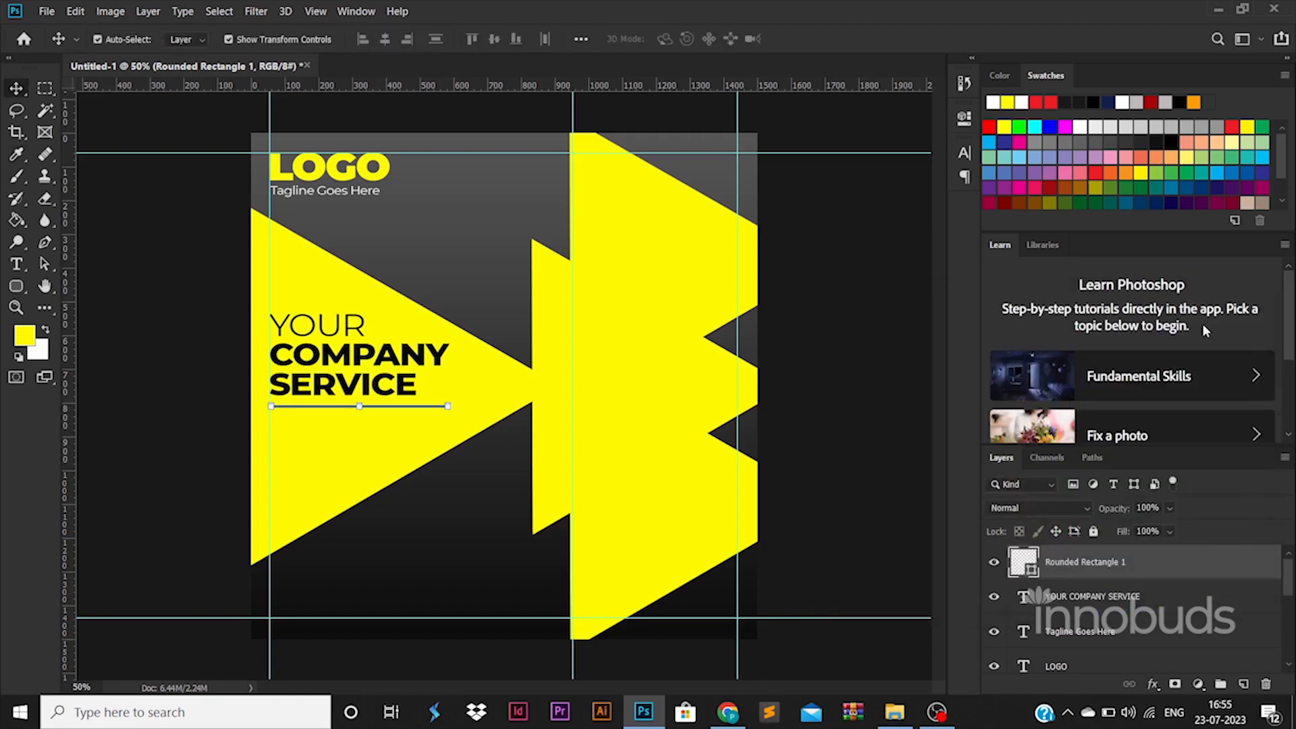
drag(420, 376, 420, 491)
double_click(387, 466)
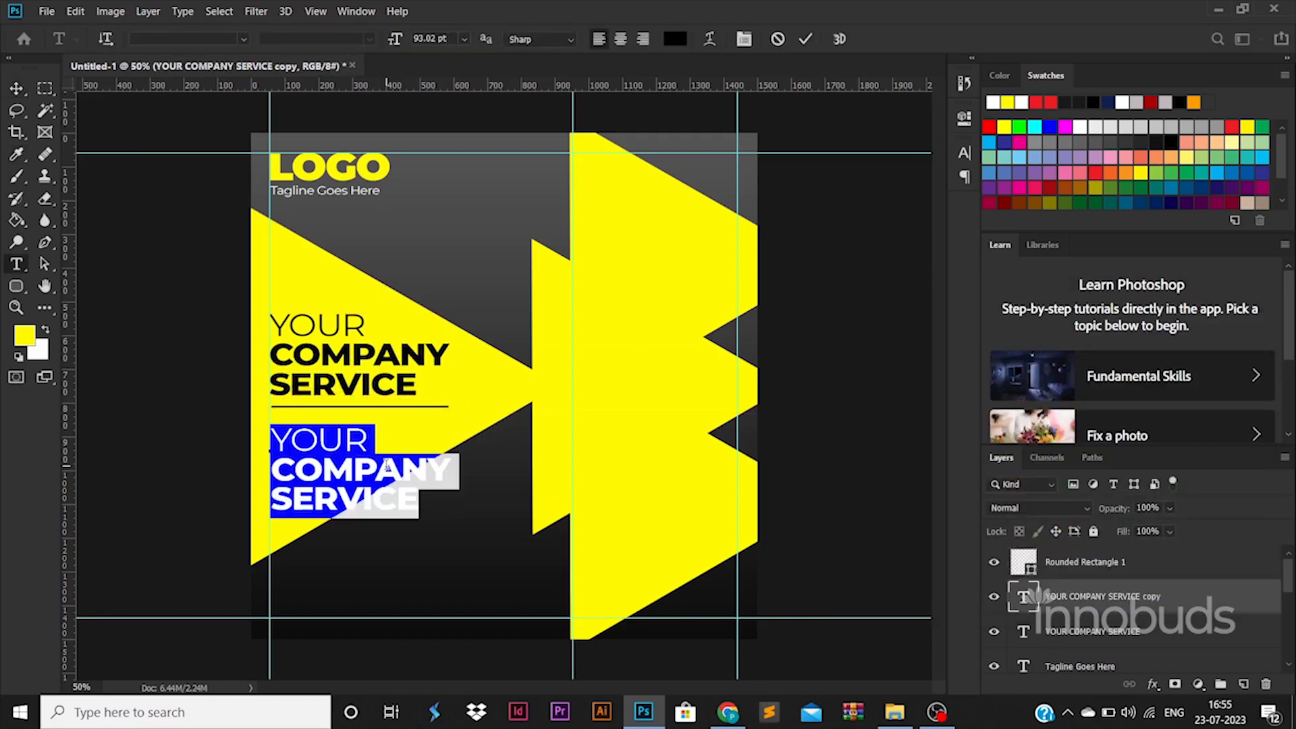
Type 'Your company description goes here' and set the description text to 45 pt
text(Your company description go)
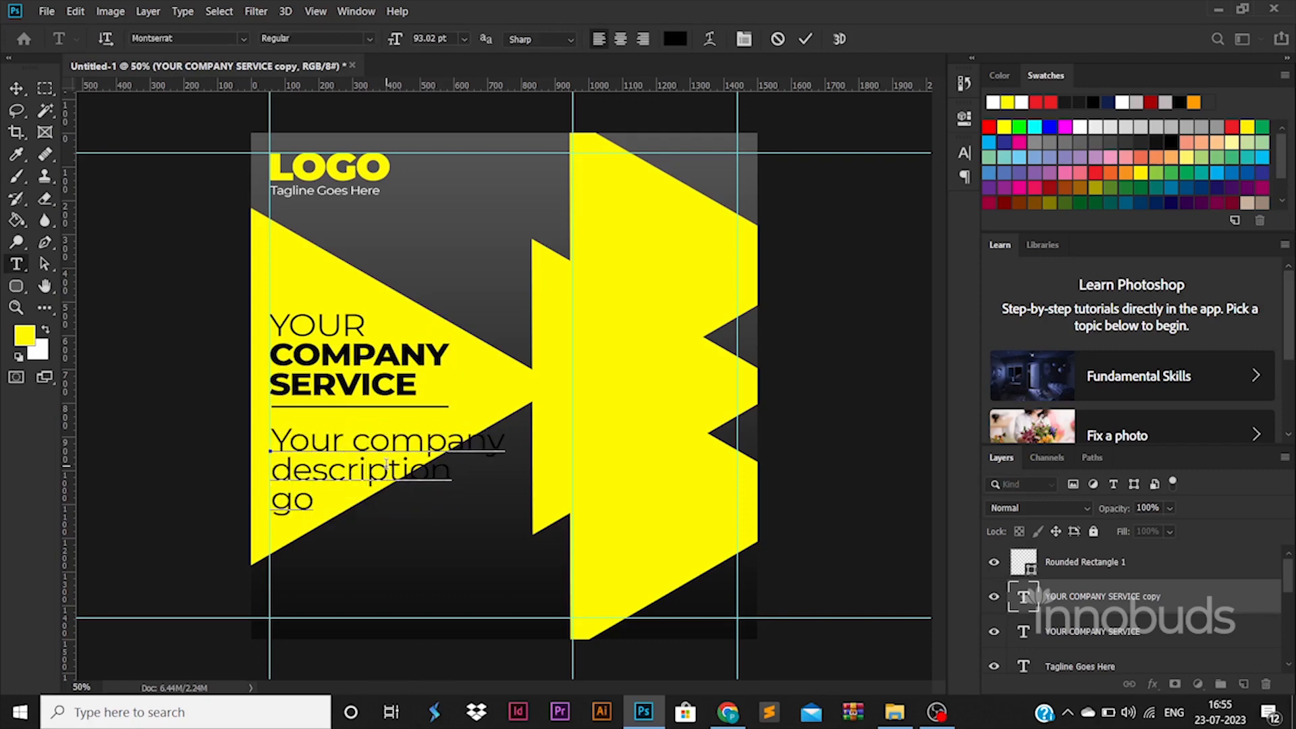
text(es here)
key(ctrl+a)
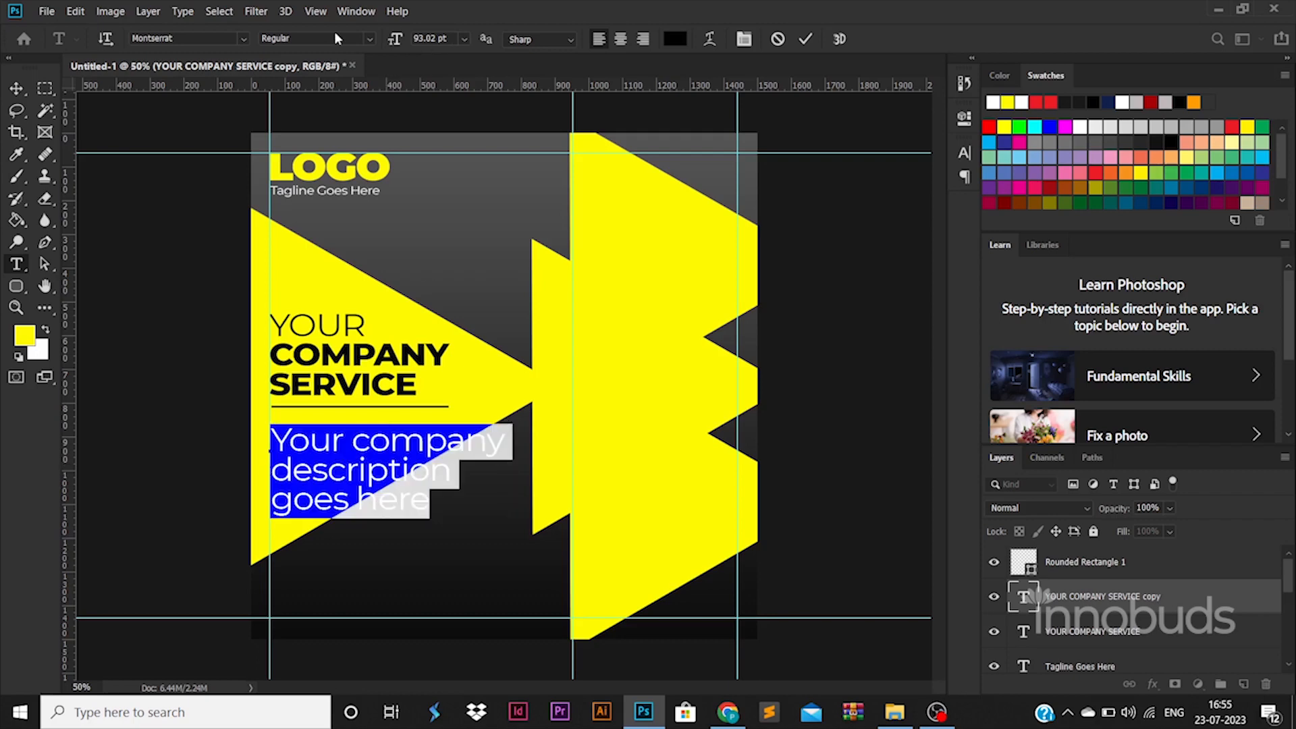
drag(438, 38, 299, 37)
text(60)
key(Return)
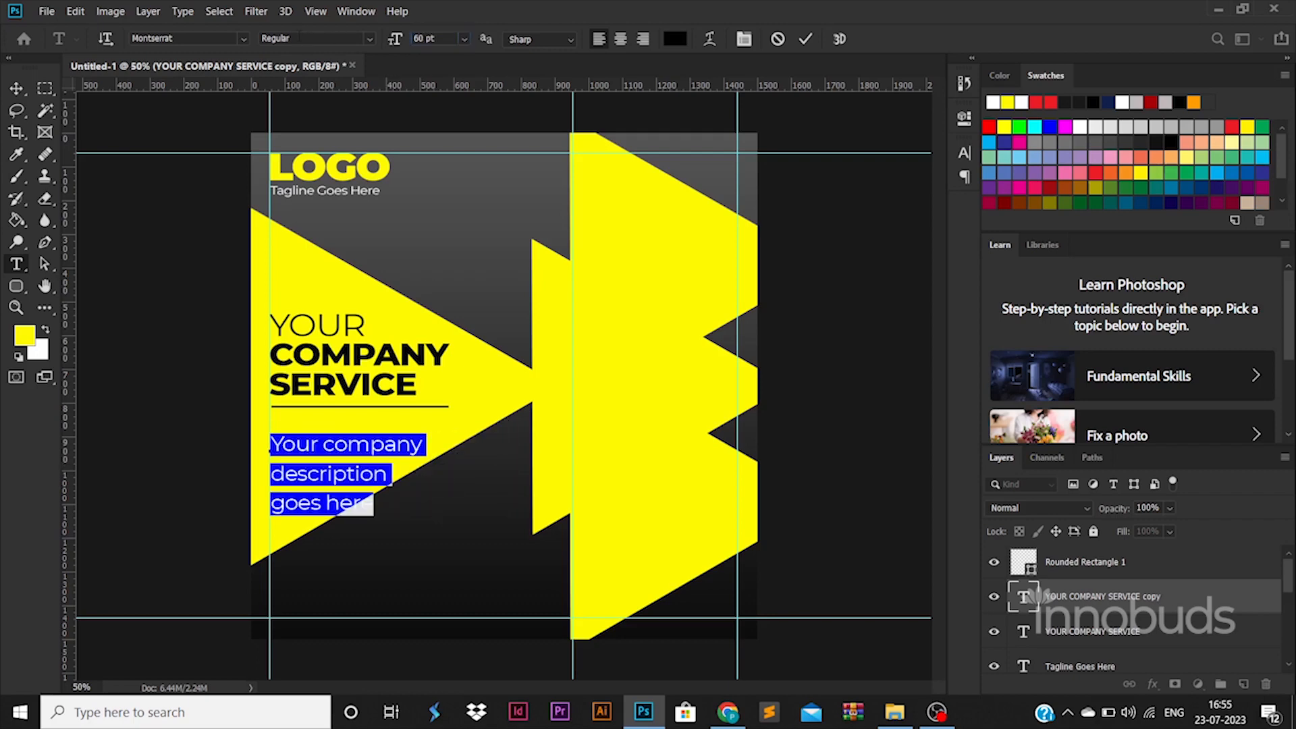
text(40)
key(Return)
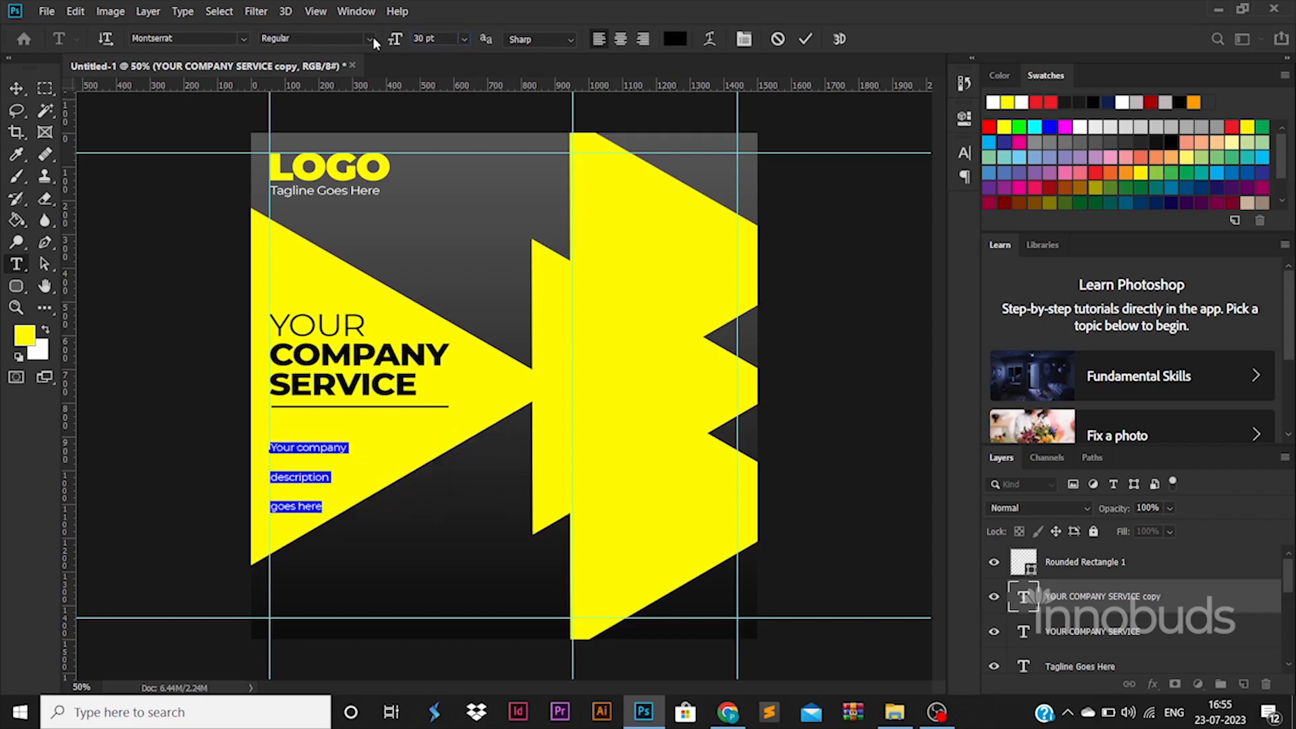
key(Return)
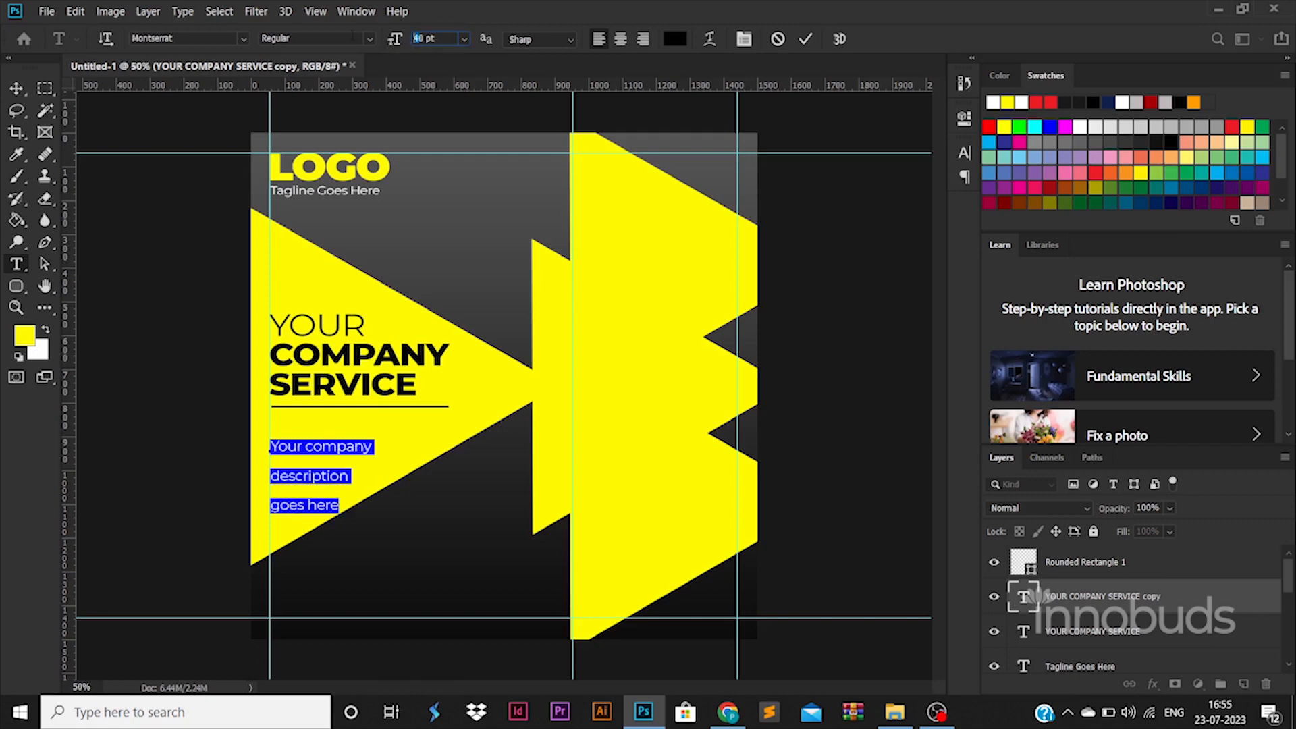
text(45)
key(Return)
Tighten the description's leading to 48.32 pt and move it up under the divider
key(ctrl+t)
key(Down)
key(Down)
key(Down)
key(Down)
key(Down)
key(Down)
key(Down)
key(Down)
key(Down)
key(Down)
key(Down)
key(Down)
key(Down)
key(Down)
key(Down)
key(Down)
key(Down)
key(Down)
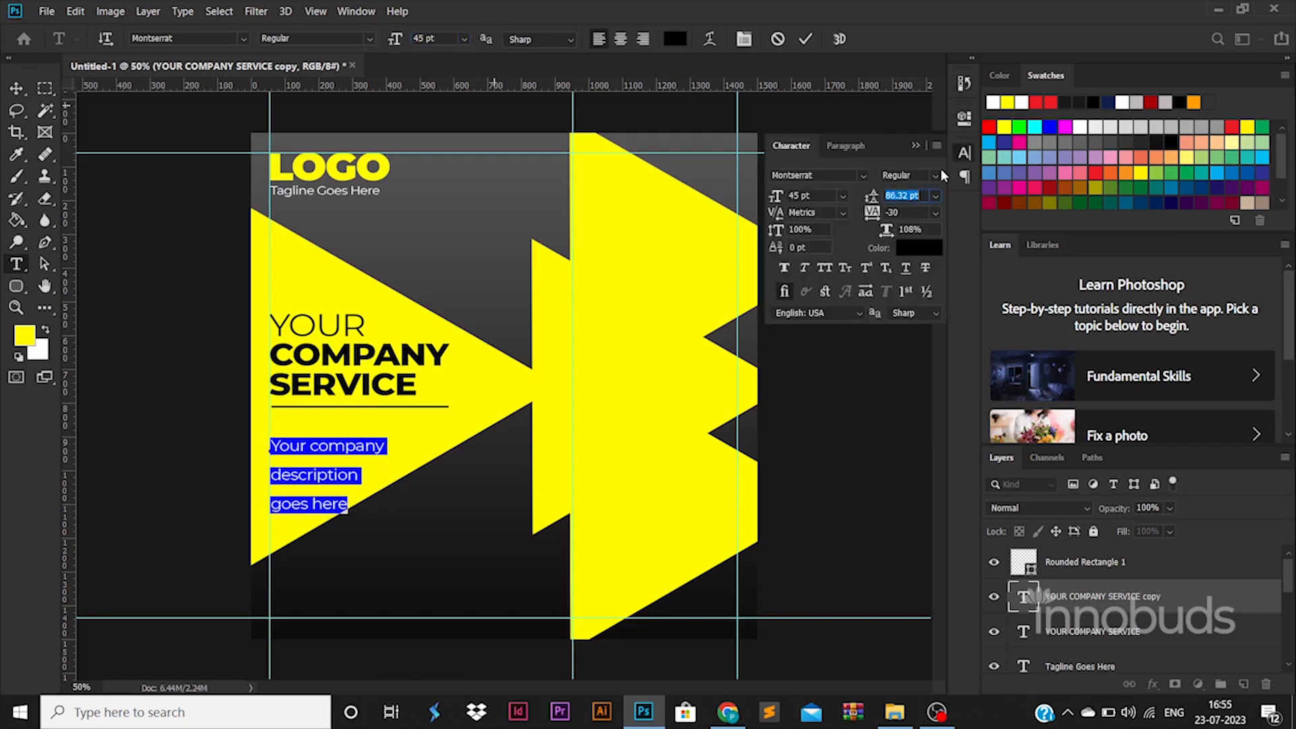
key(Down)
key(Down)
key(Down)
key(Down)
key(Down)
key(Down)
key(Down)
key(Down)
key(Down)
key(Down)
key(Down)
key(Down)
key(Down)
key(Down)
key(Down)
key(Down)
key(Down)
key(Down)
key(Down)
key(Down)
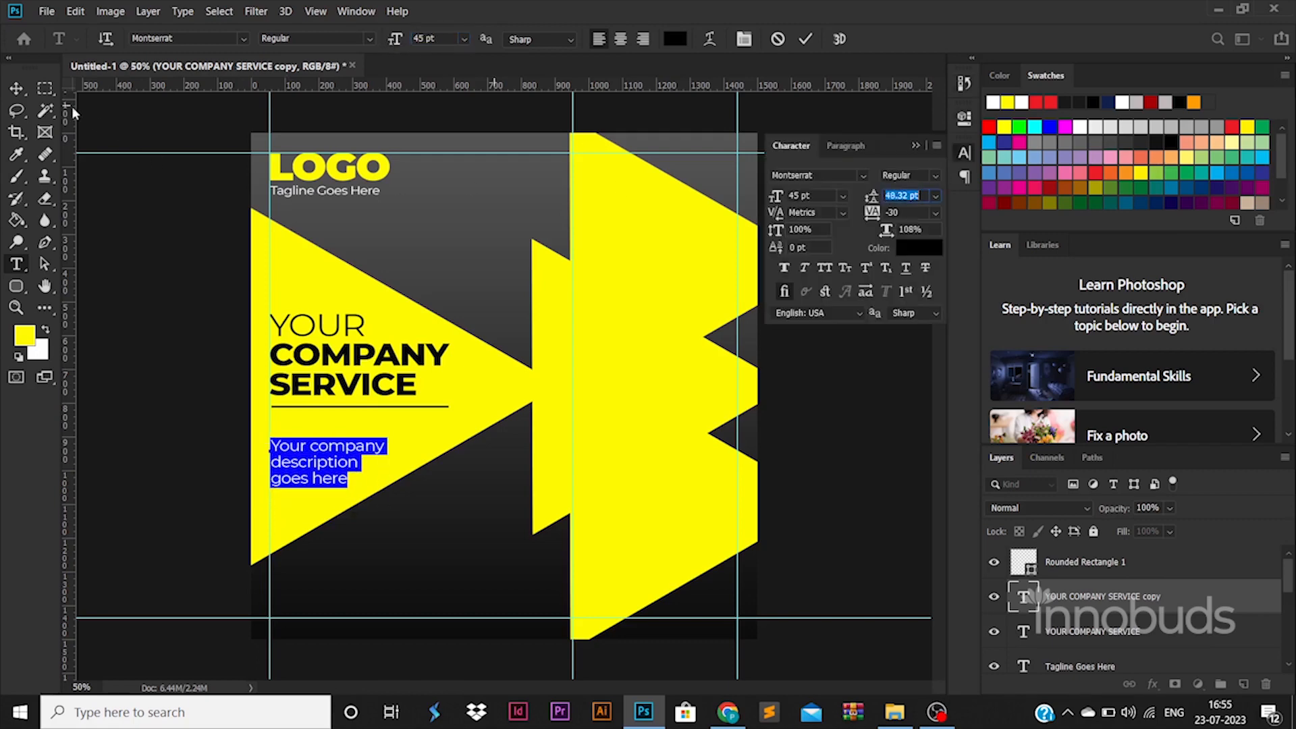
key(ctrl+Return)
drag(359, 452, 361, 433)
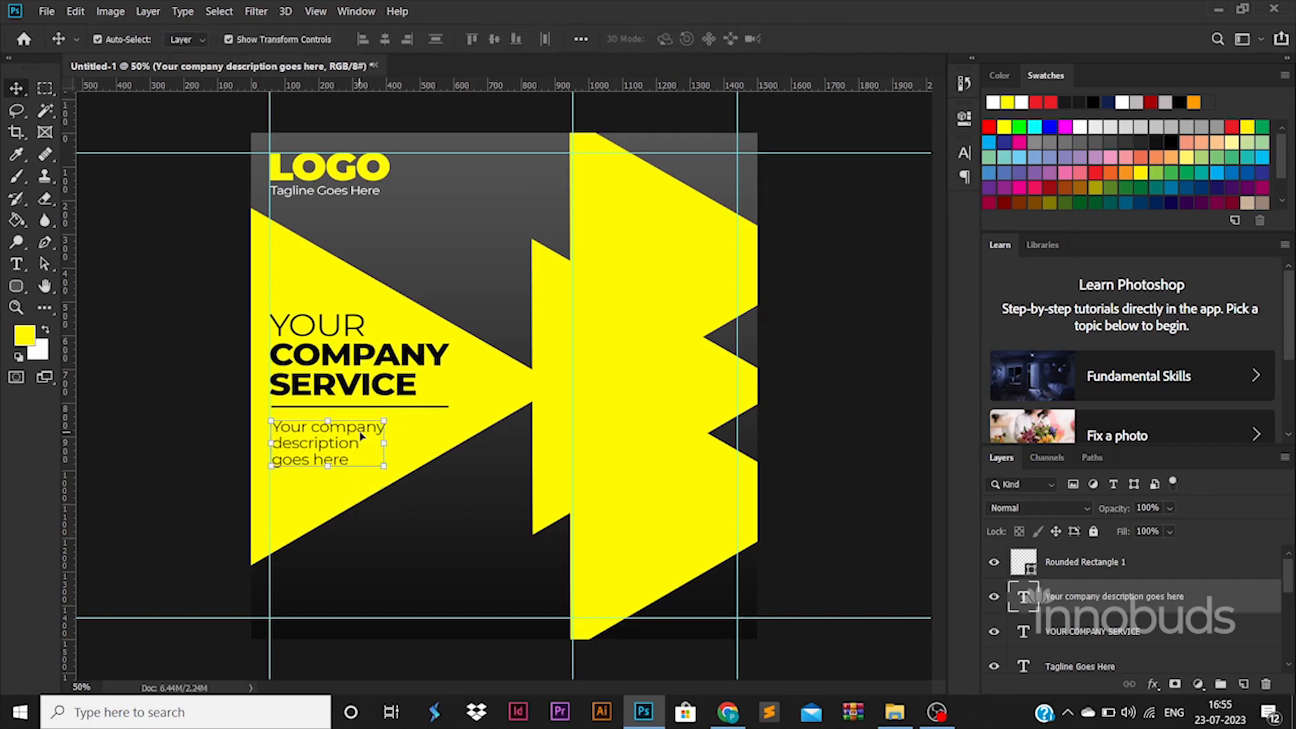
Place the red-jacket photo from Explorer and scale it over the top triangle
click(196, 370)
click(657, 303)
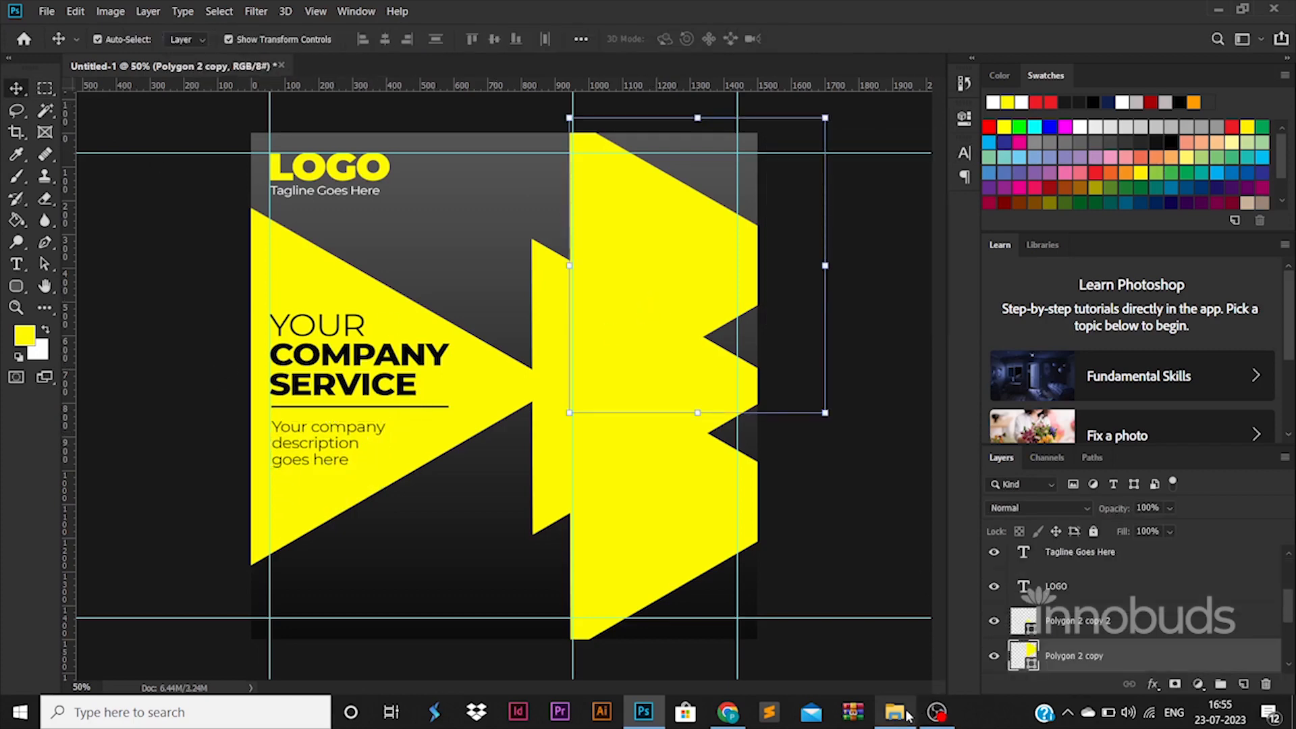
click(895, 713)
drag(515, 179, 671, 226)
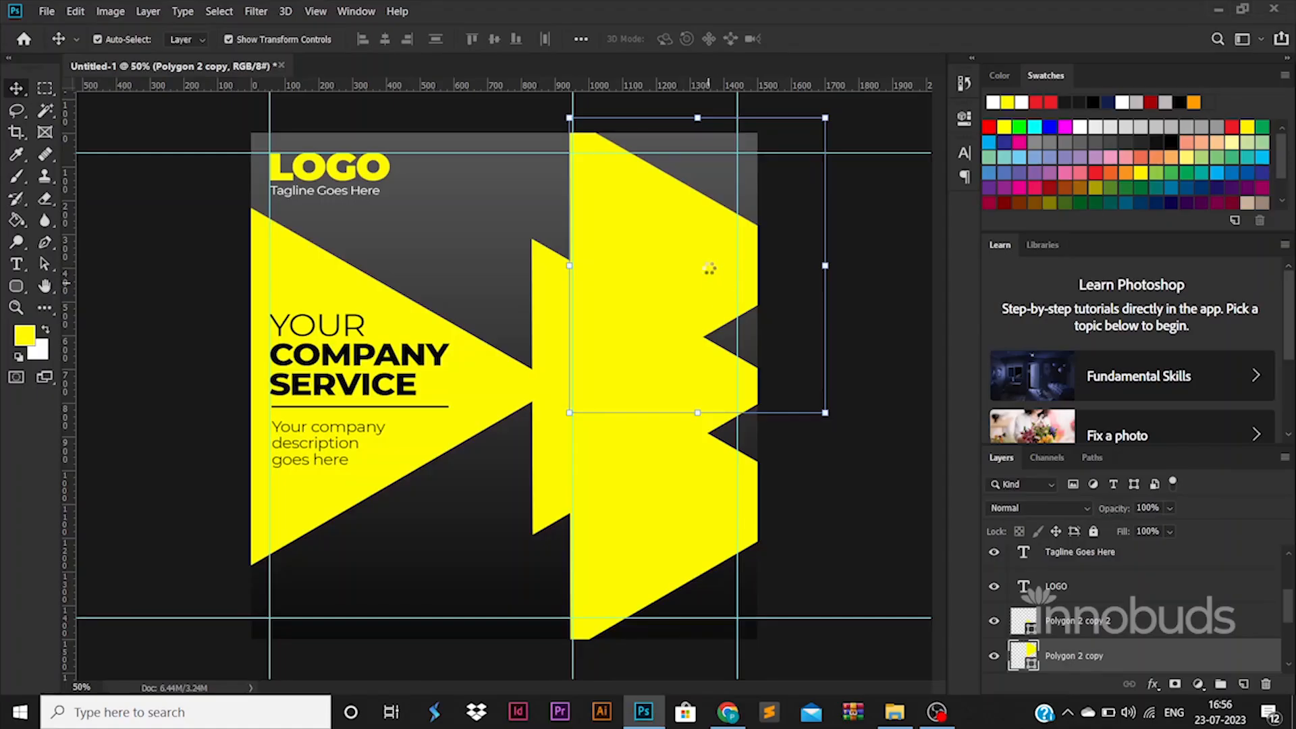
drag(600, 316, 744, 240)
drag(816, 565, 762, 390)
key(Escape)
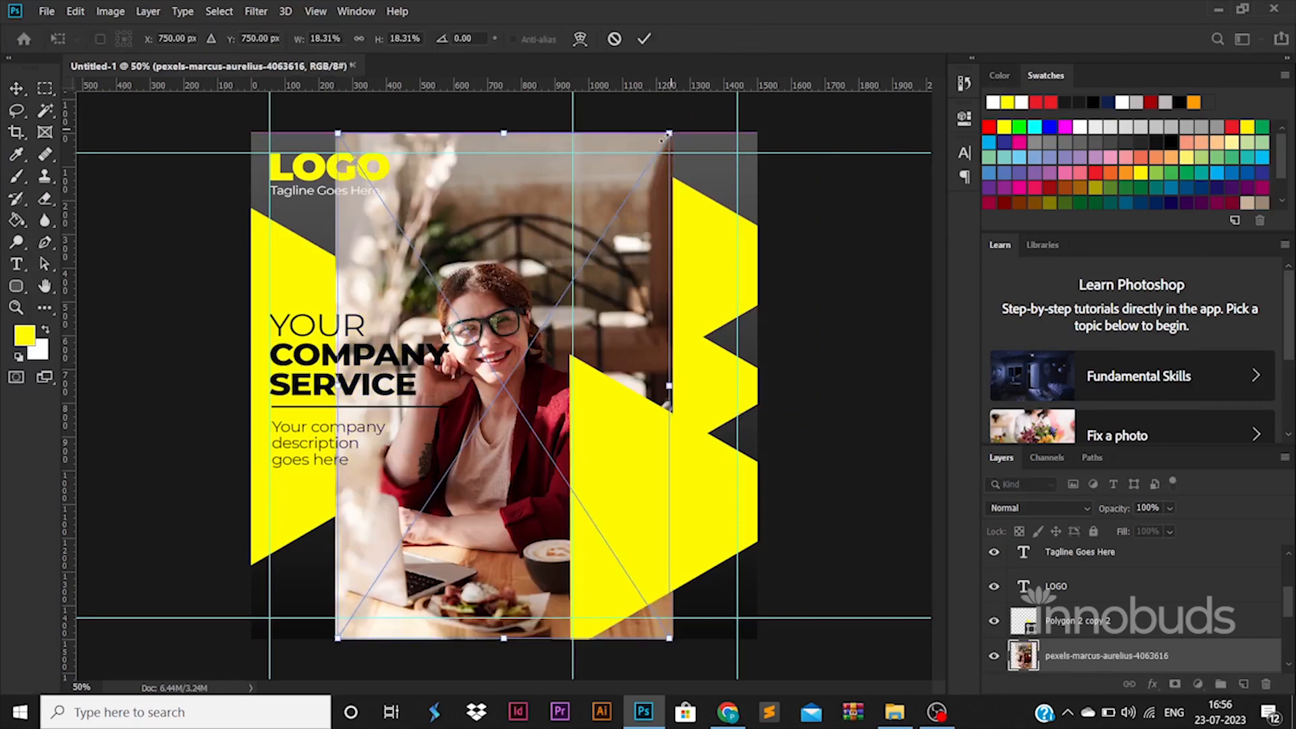
drag(670, 133, 809, 116)
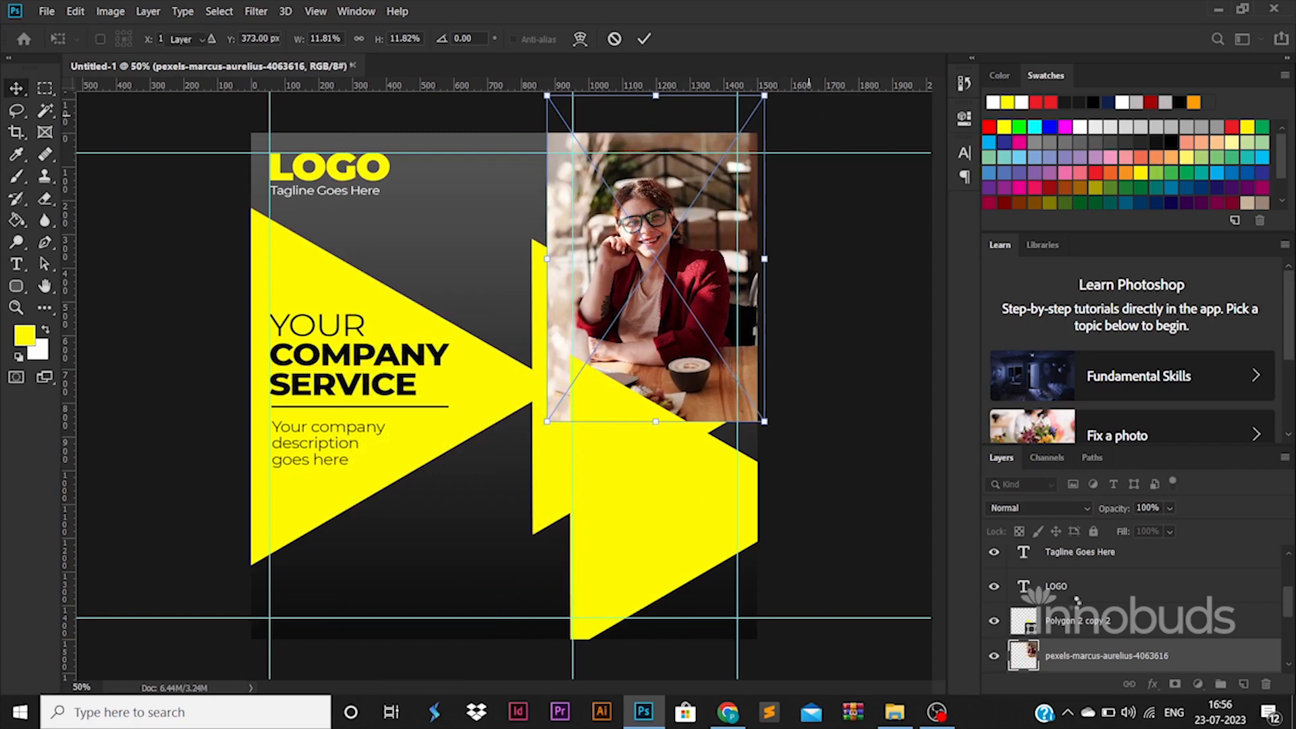
key(Return)
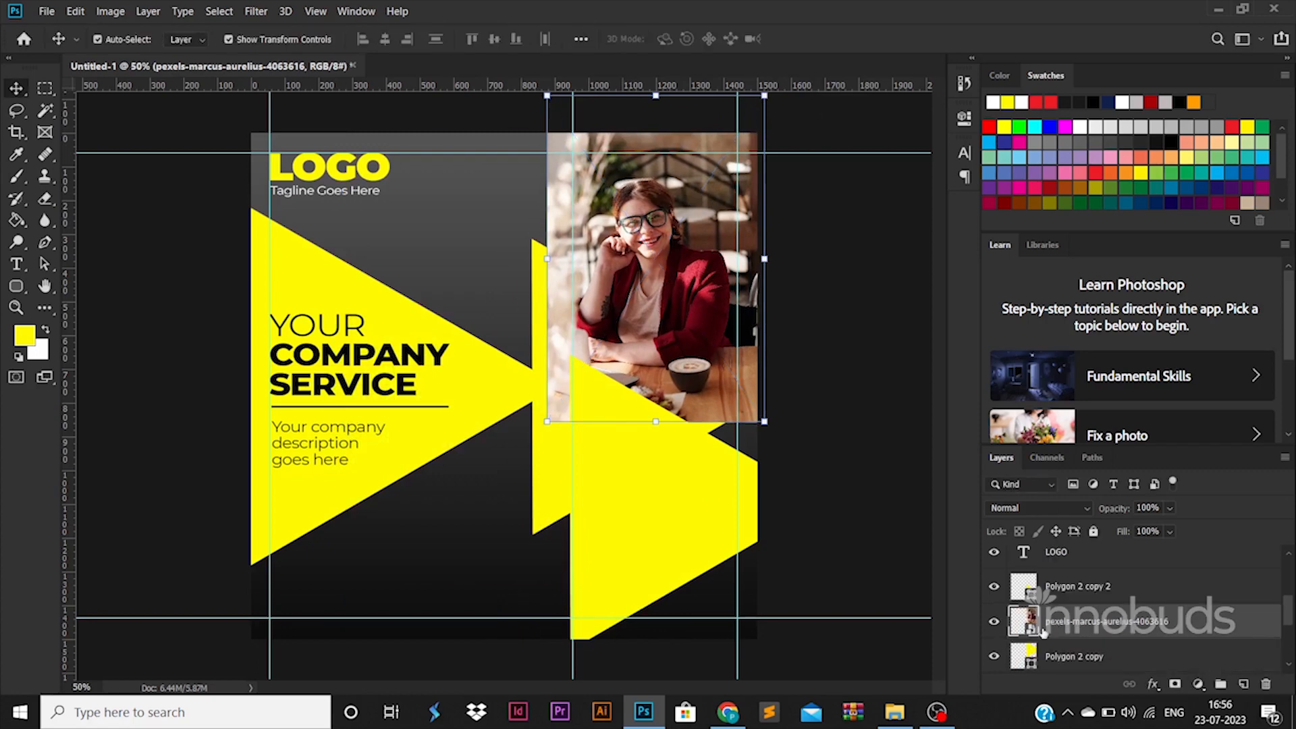
Rasterize the photo and delete everything outside the top triangle's outline
ctrl+click(1023, 653)
right_click(1080, 625)
click(908, 284)
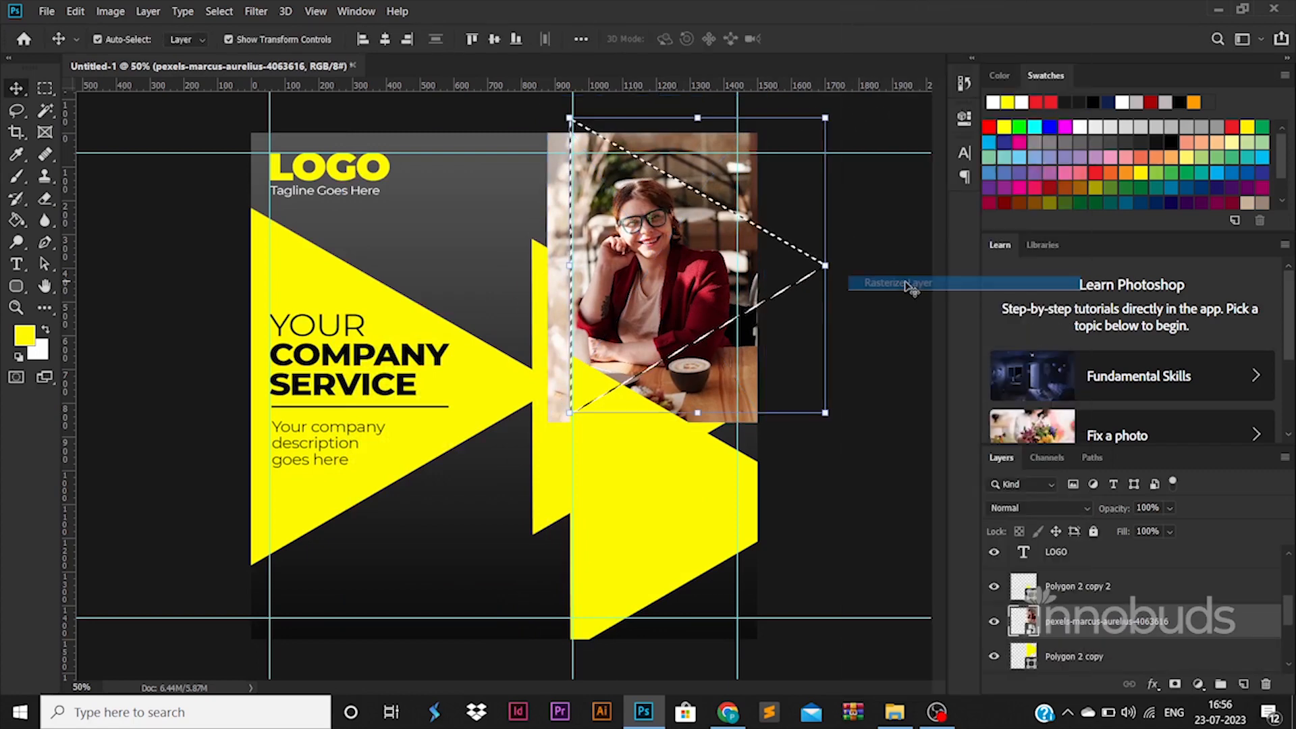
key(ctrl+shift+i)
key(Delete)
key(ctrl+d)
Drop the laptop photo from Explorer into the design above the lower triangle
click(722, 510)
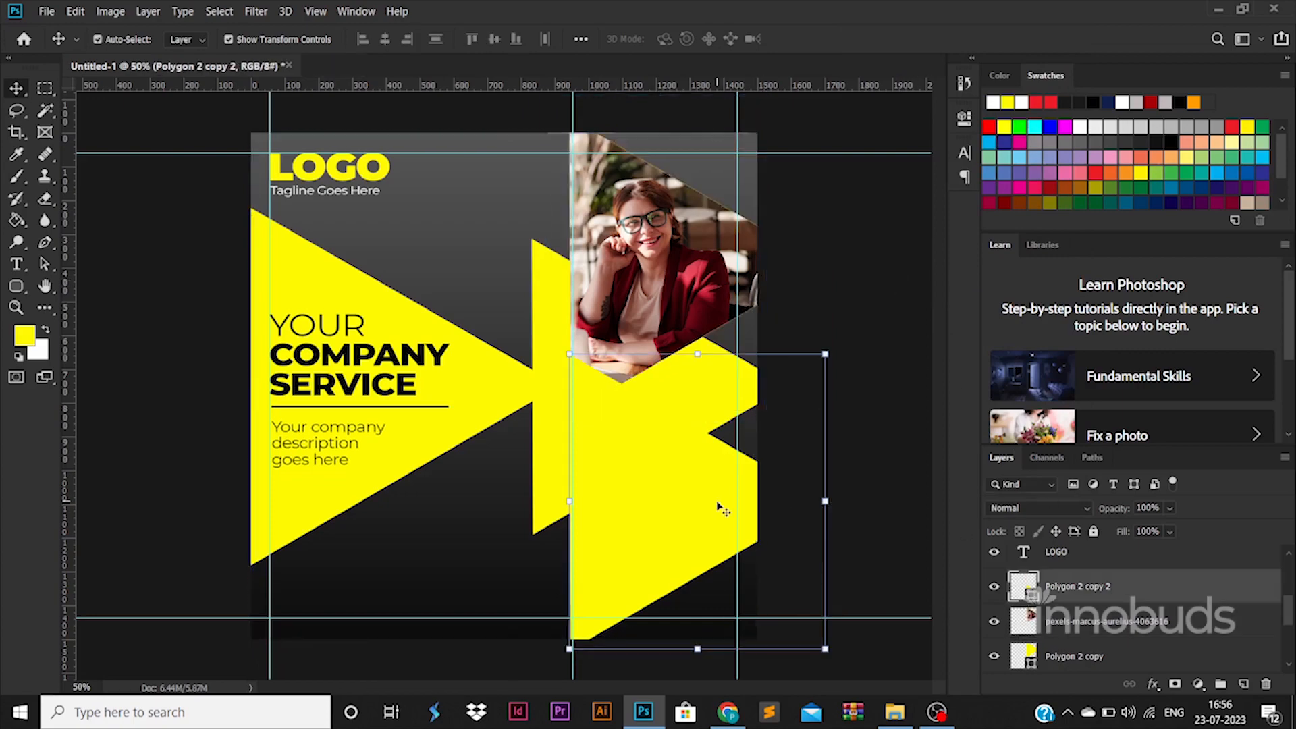
key(alt+Tab)
drag(379, 125, 715, 504)
Scale and position the laptop photo over the lower right triangle
key(alt+Tab)
drag(585, 448, 654, 484)
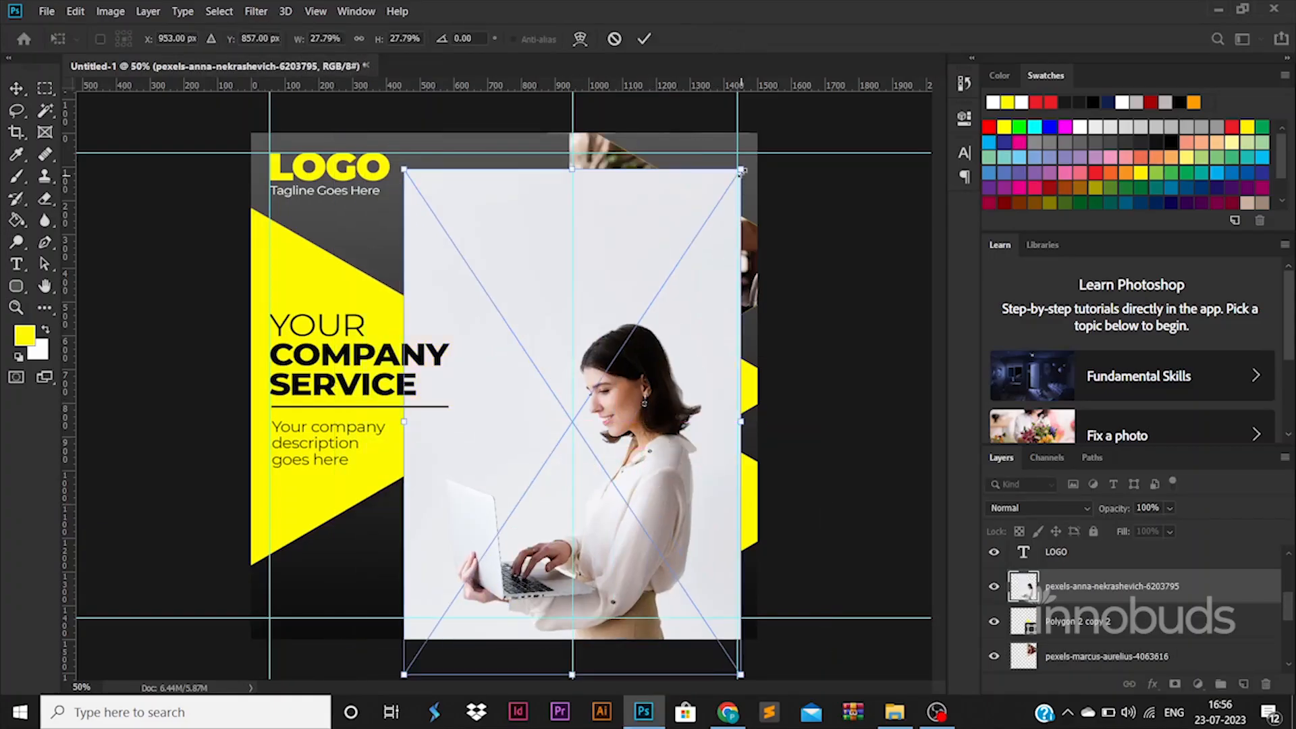
drag(740, 171, 585, 404)
drag(522, 491, 657, 453)
drag(725, 367, 764, 300)
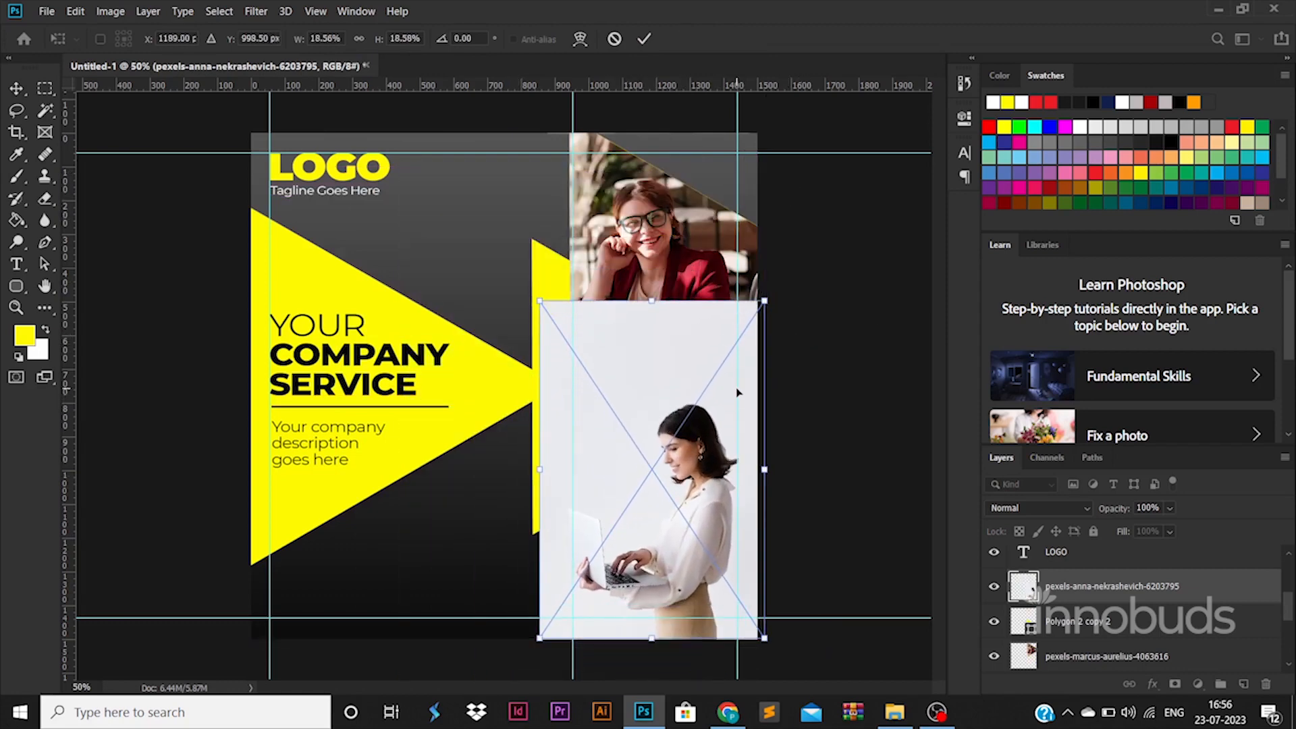
key(Return)
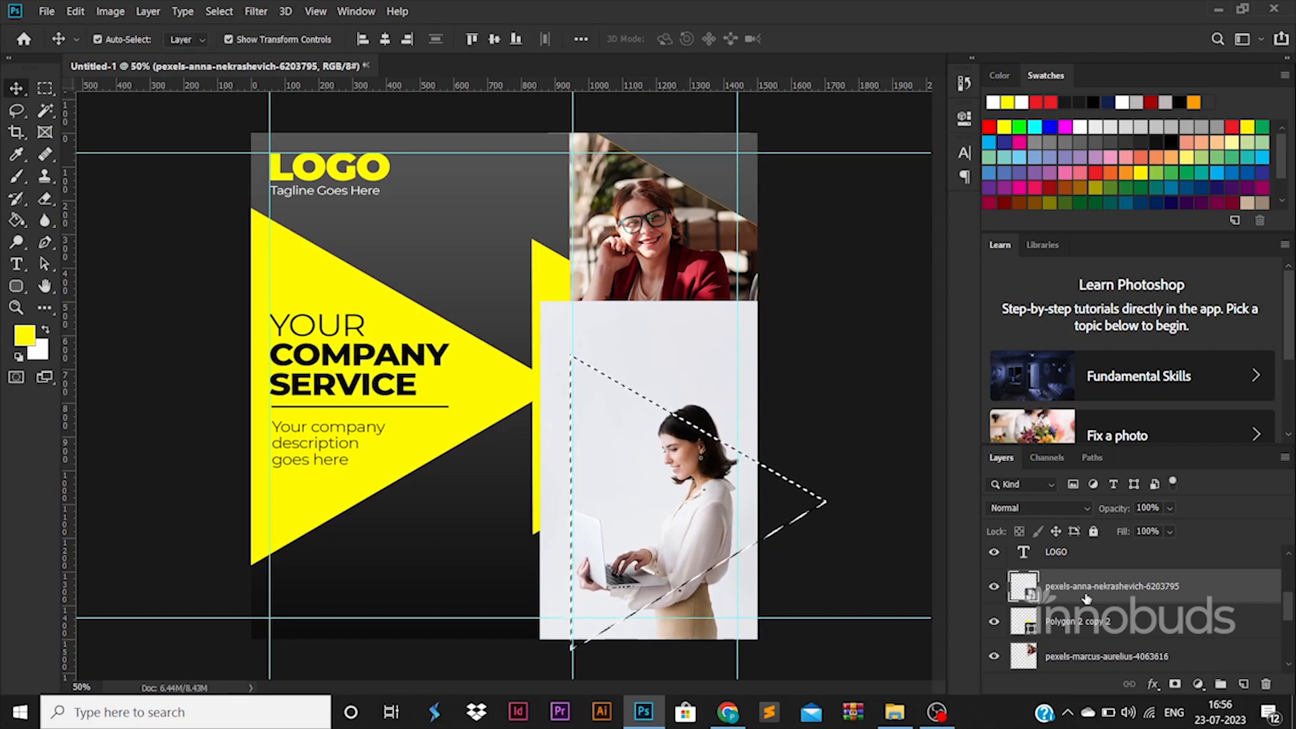
key(ctrl+d)
drag(538, 298, 554, 321)
key(Return)
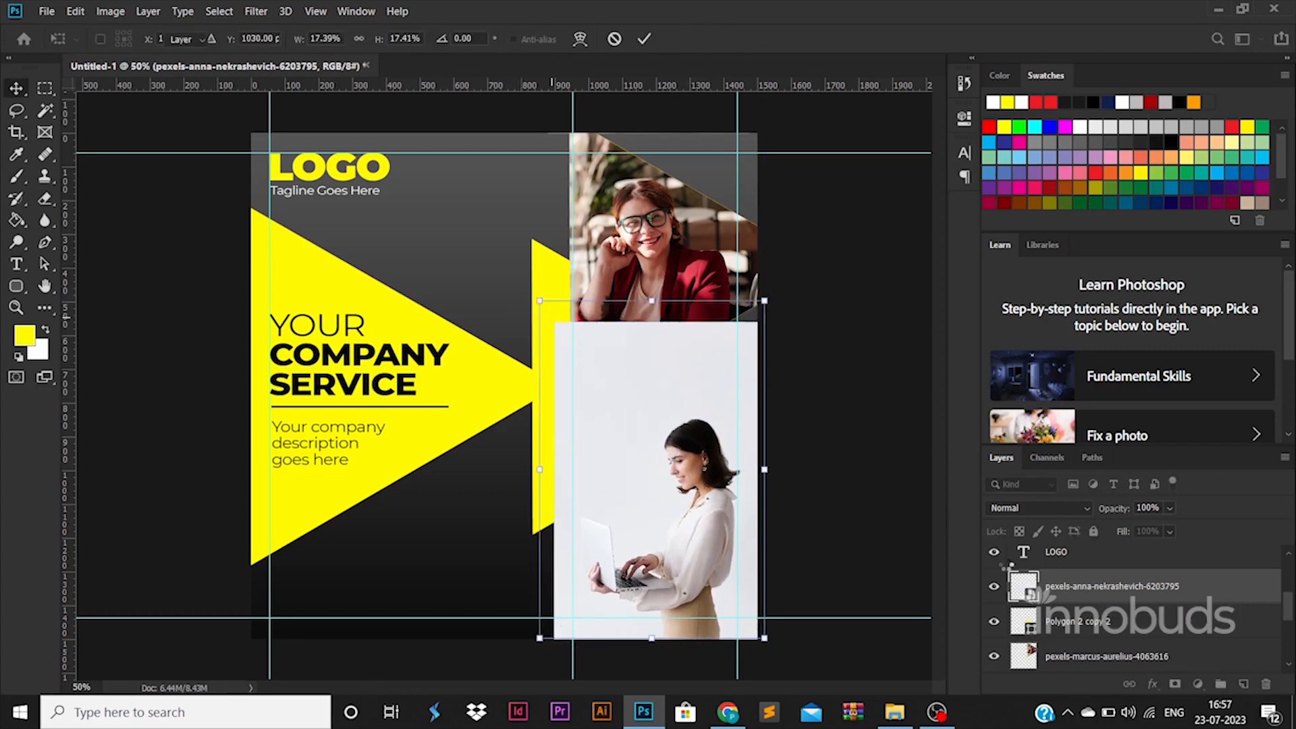
Rasterize the laptop photo and trim it to the lower triangle's outline
ctrl+click(1025, 626)
right_click(1095, 592)
click(906, 289)
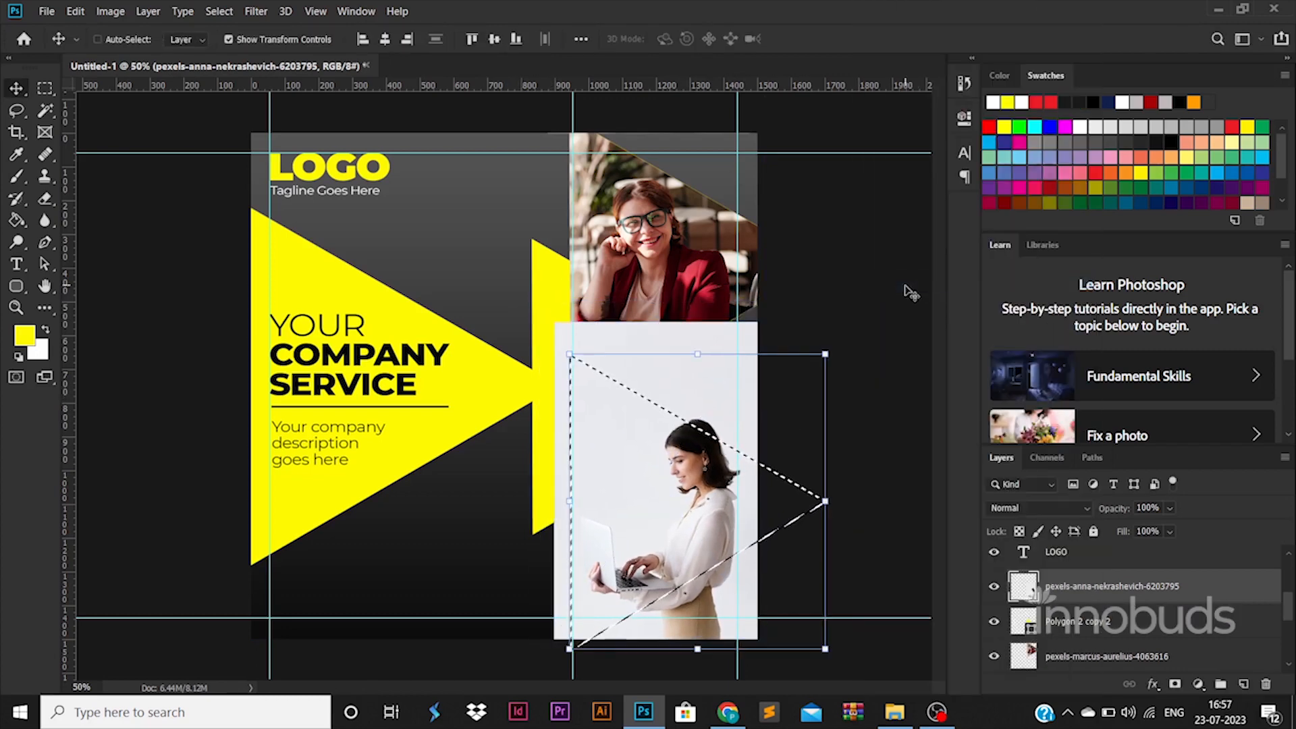
key(ctrl+d)
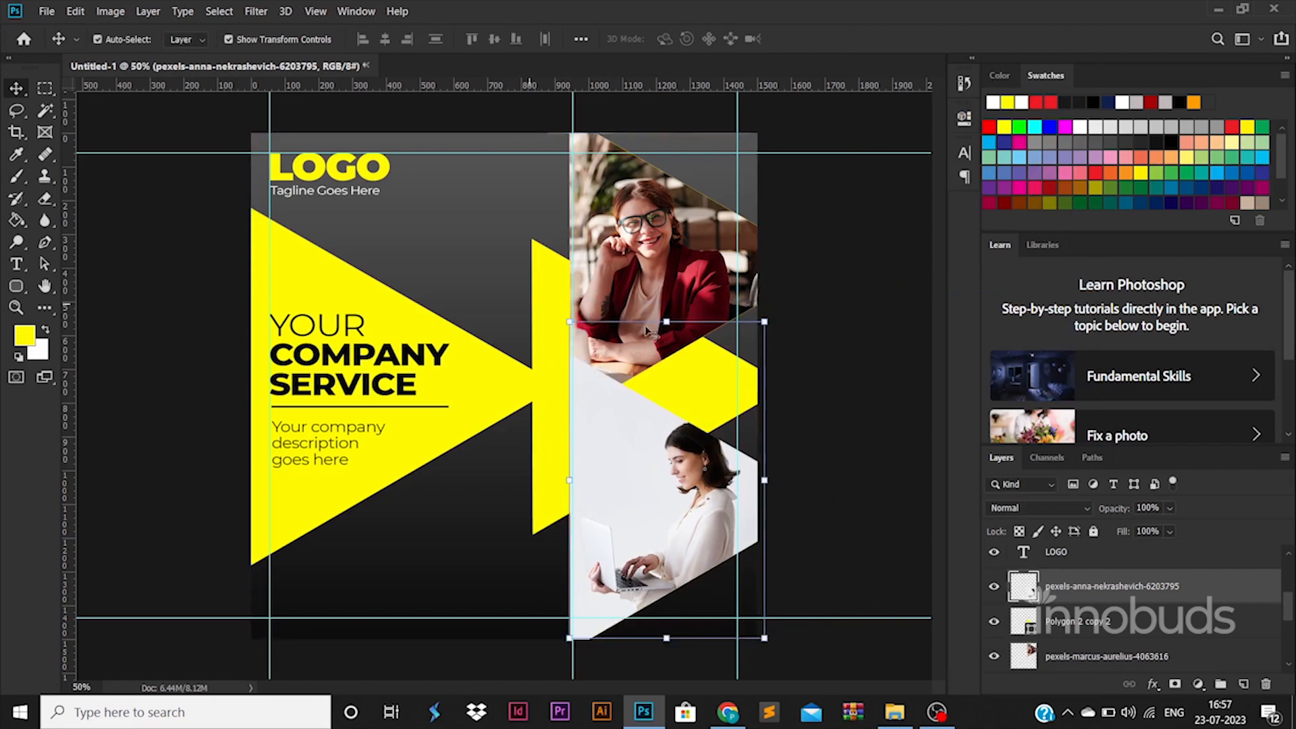
click(549, 279)
double_click(1112, 653)
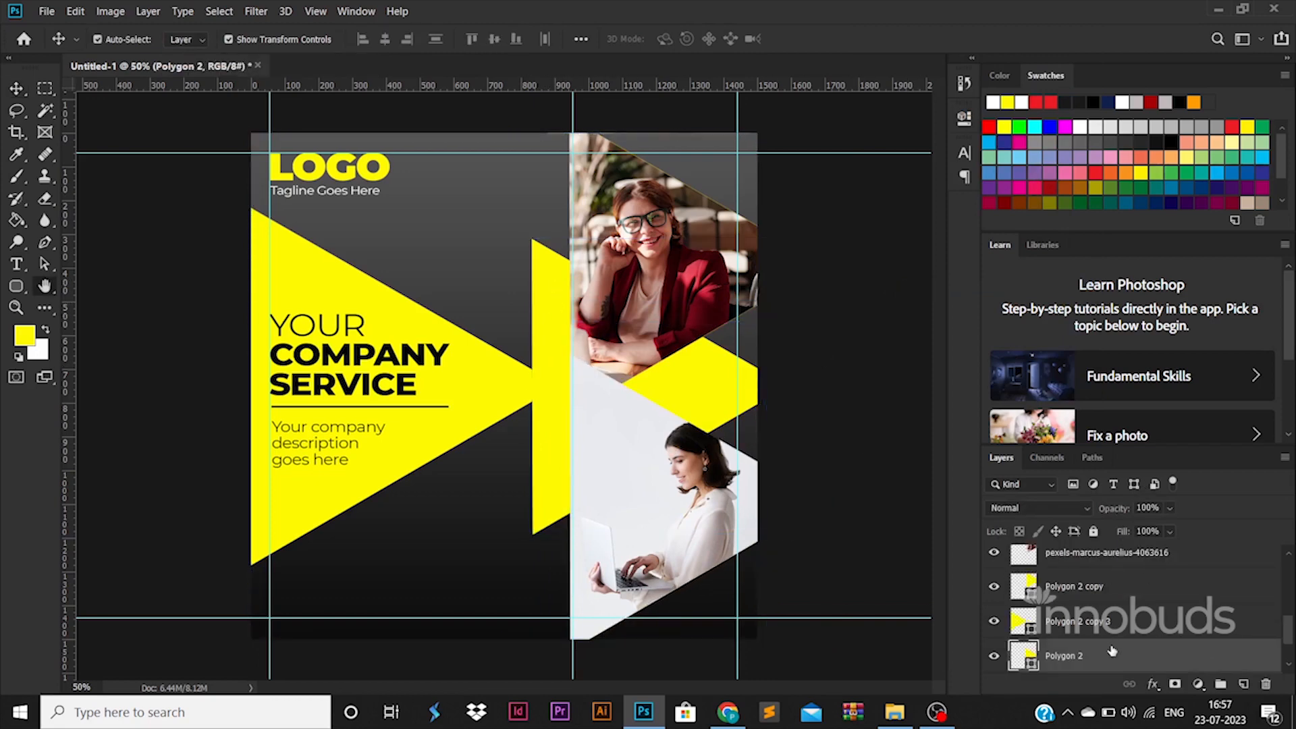
Raise the middle triangle above the photos and place the white-blazer photo over it
key(Escape)
drag(1139, 651, 1100, 570)
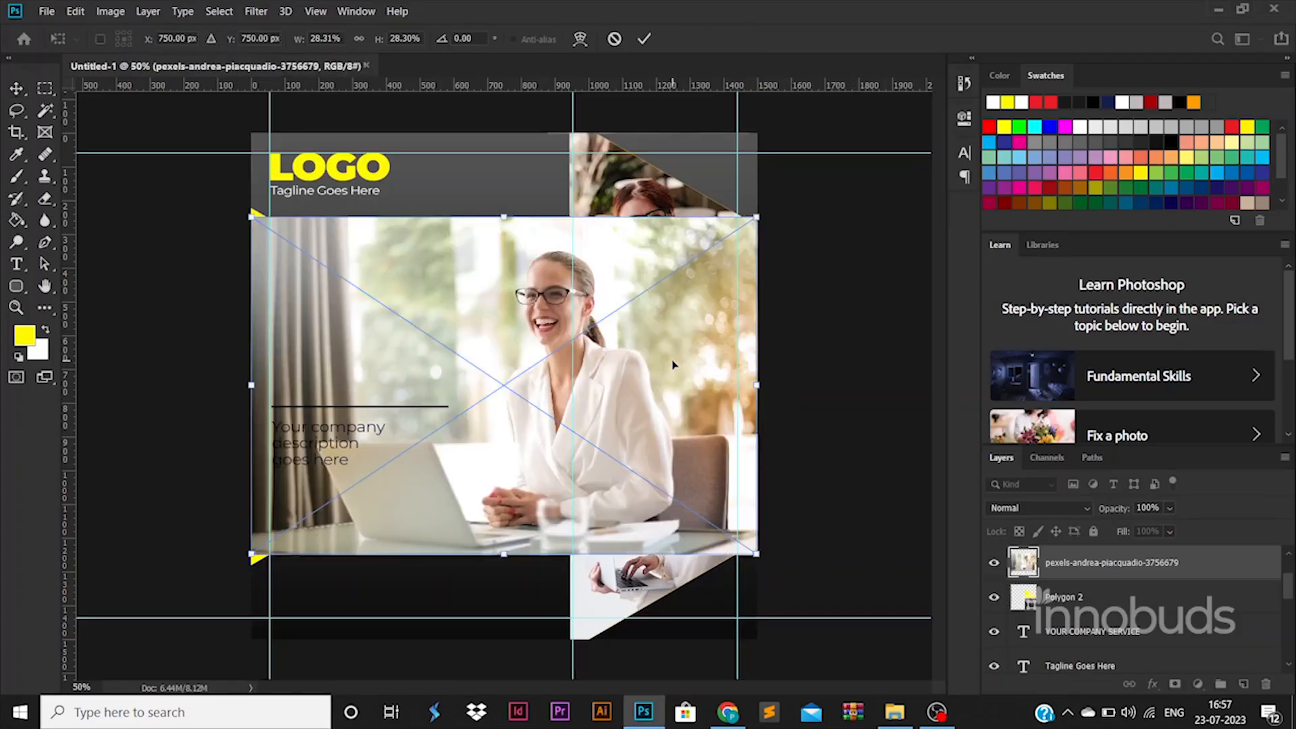
drag(675, 363, 754, 345)
drag(836, 217, 726, 291)
drag(689, 352, 724, 304)
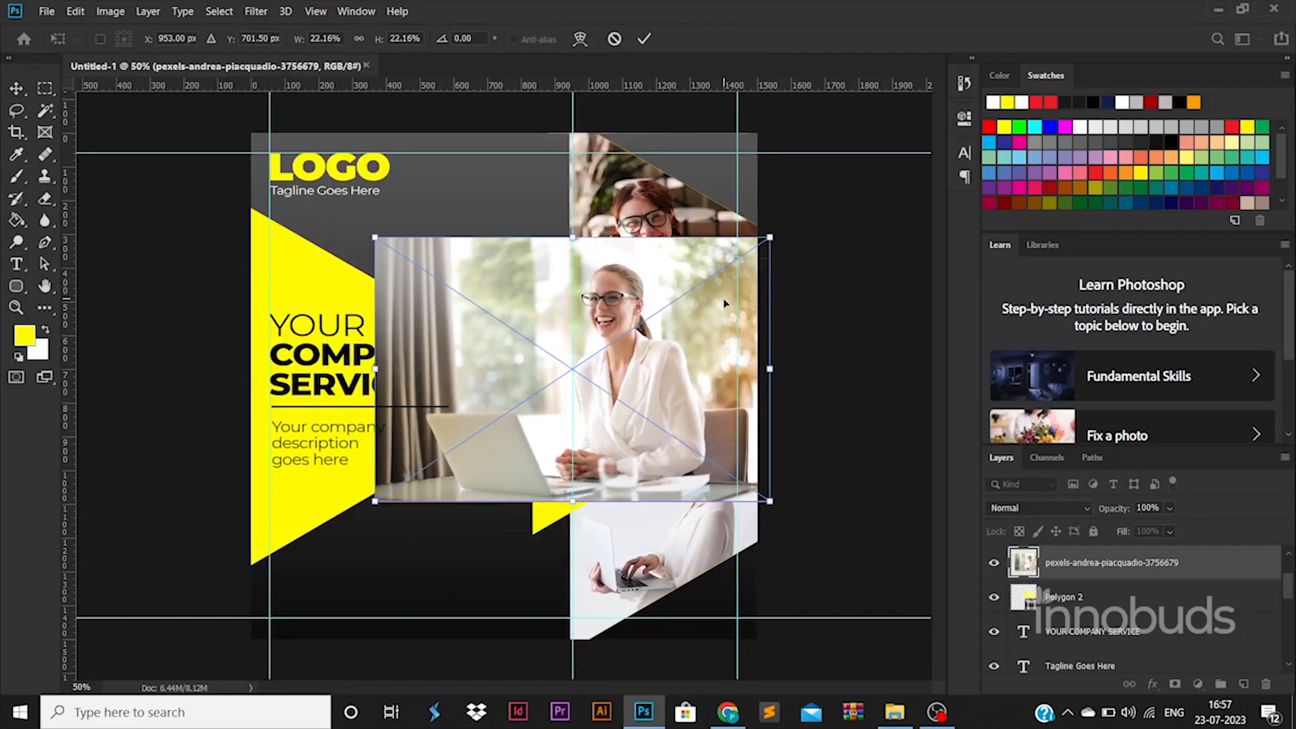
drag(772, 504, 814, 533)
drag(632, 471, 605, 473)
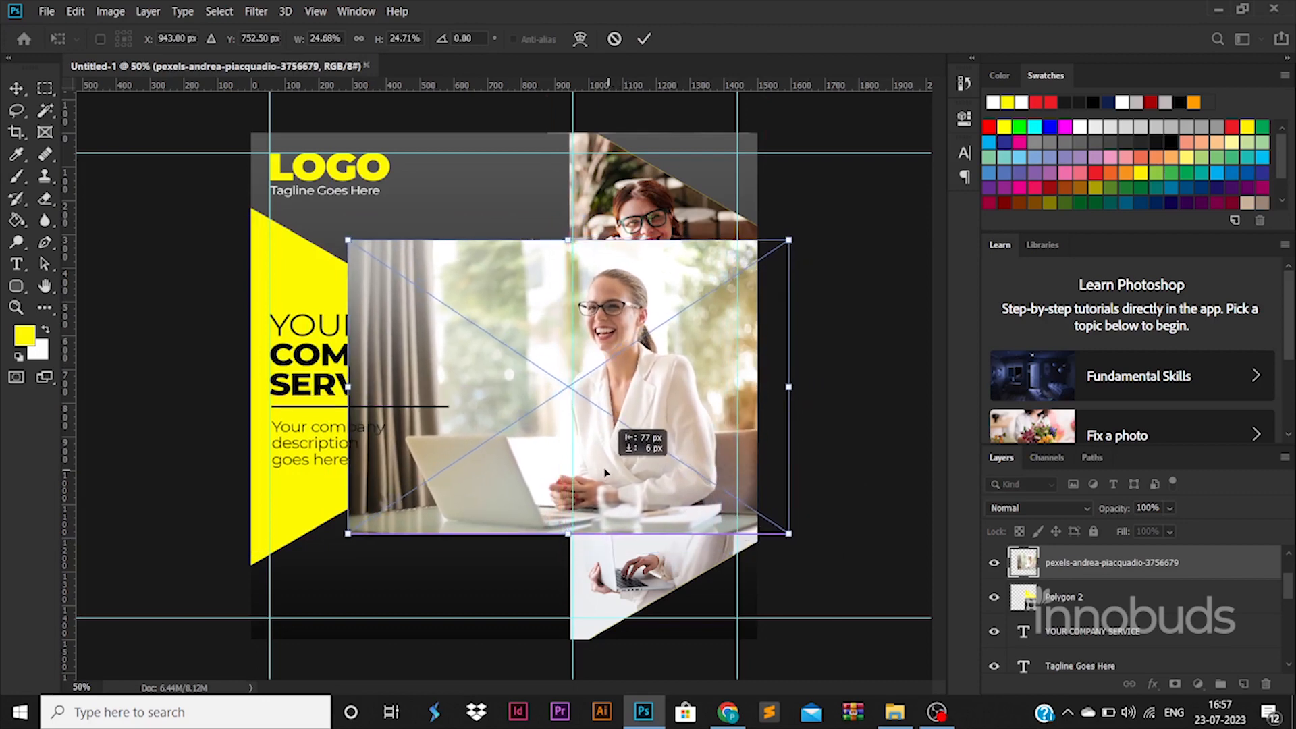
key(Return)
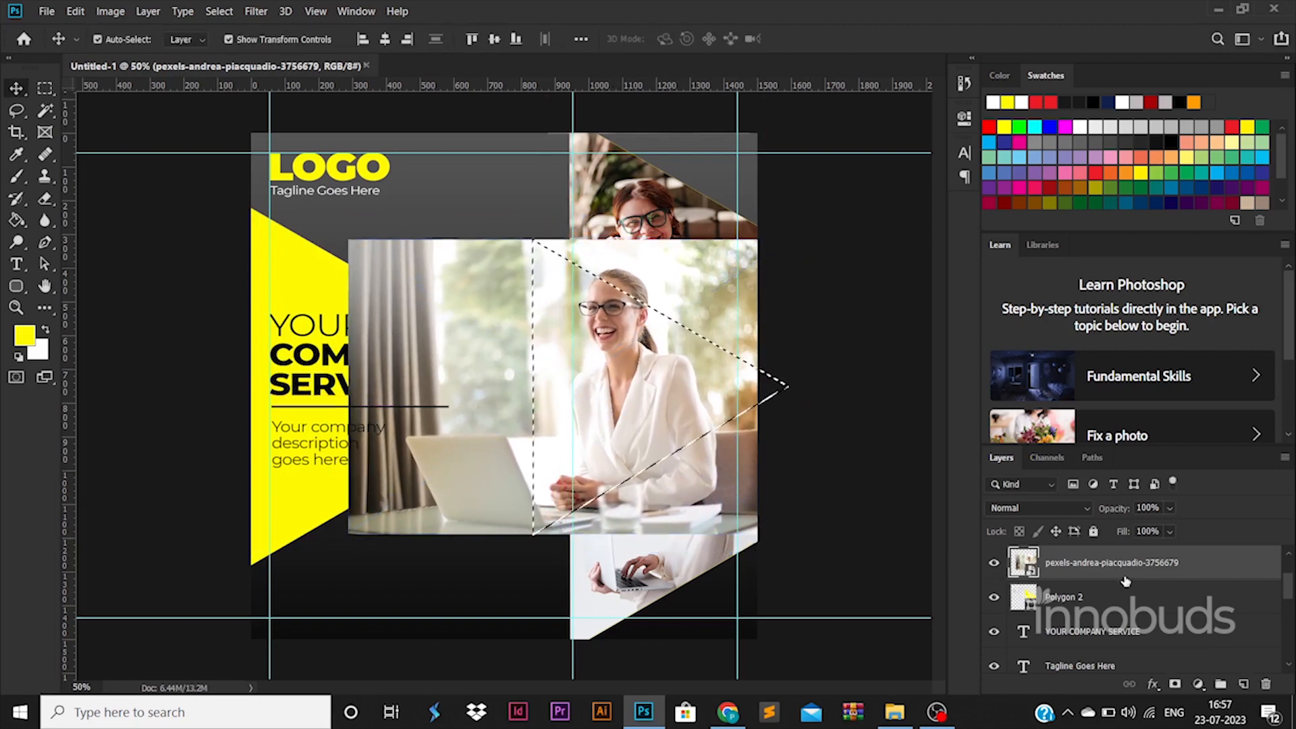
Resize the white-blazer photo, rasterize it and delete everything outside the middle triangle
mouse_move(787, 242)
mouse_down()
mouse_move(776, 222)
mouse_move(787, 203)
mouse_move(791, 234)
mouse_up()
key(Return)
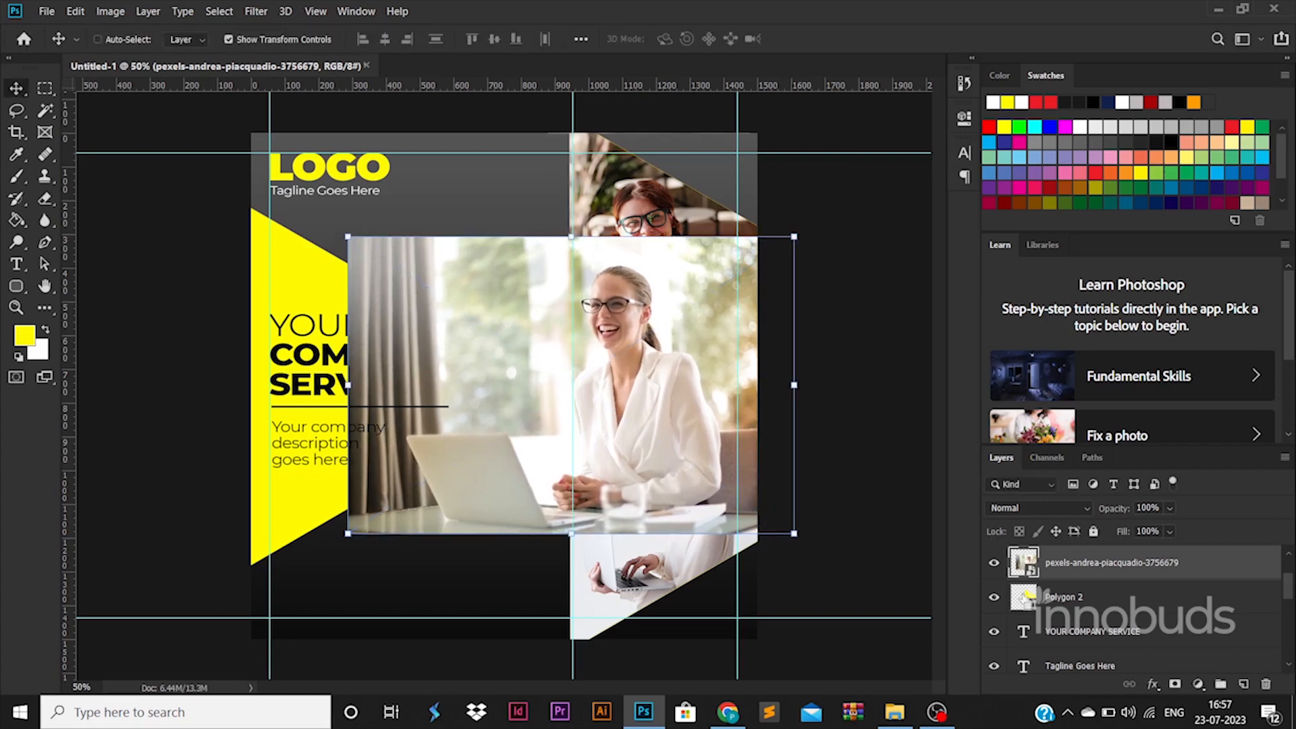
right_click(1092, 573)
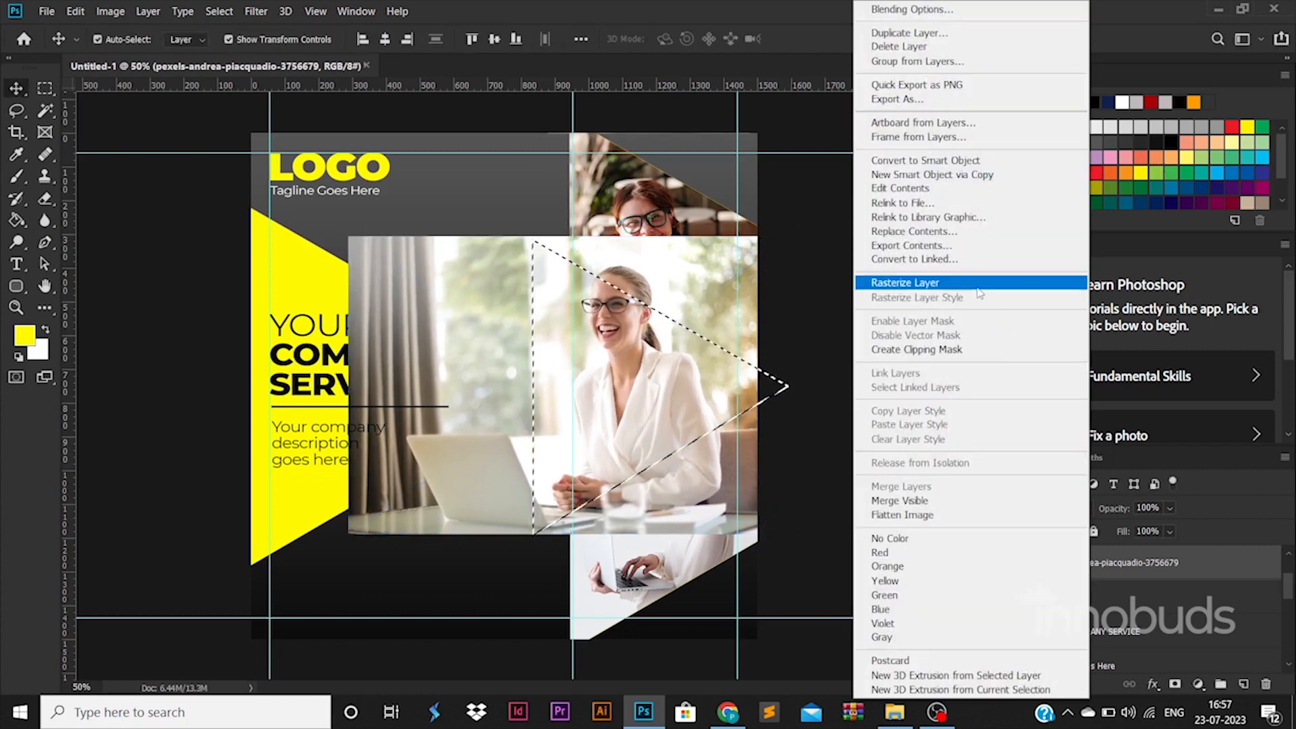
click(976, 283)
key(ctrl+shift+i)
key(Delete)
key(ctrl+d)
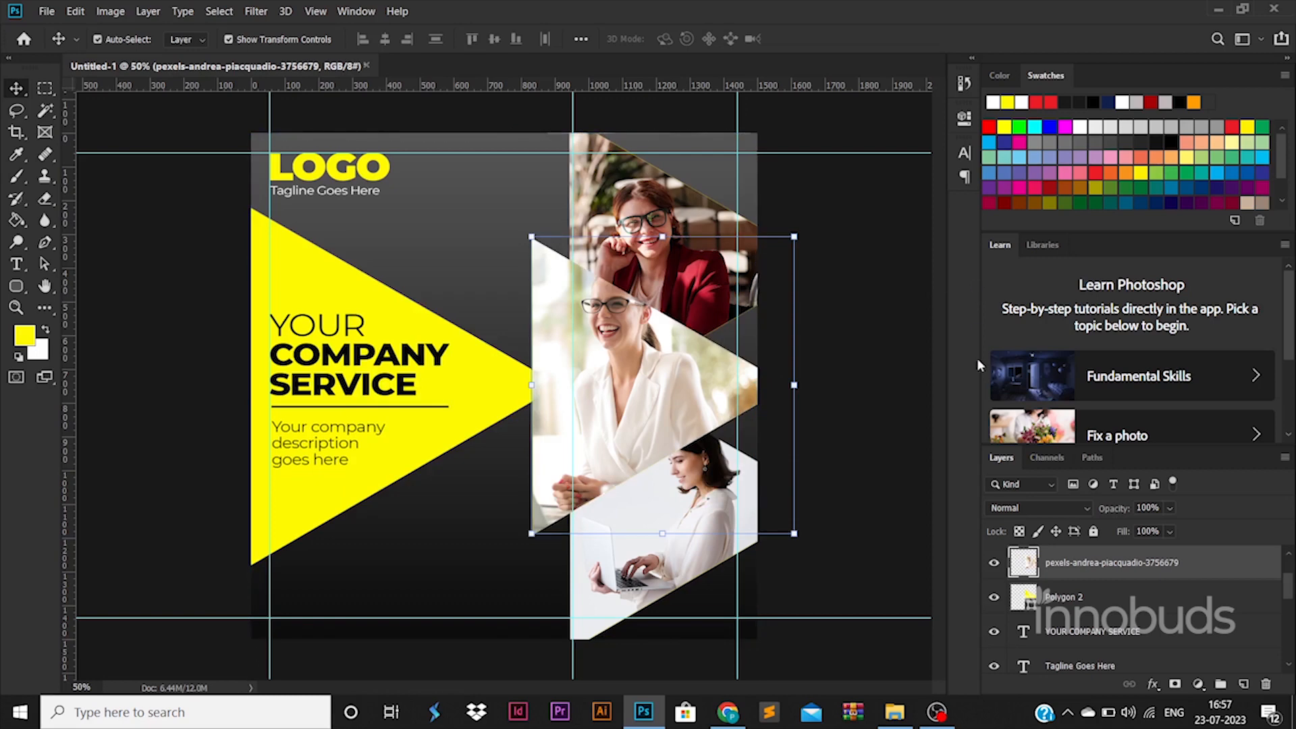
Add a white stroke outline to the middle photo
double_click(1233, 565)
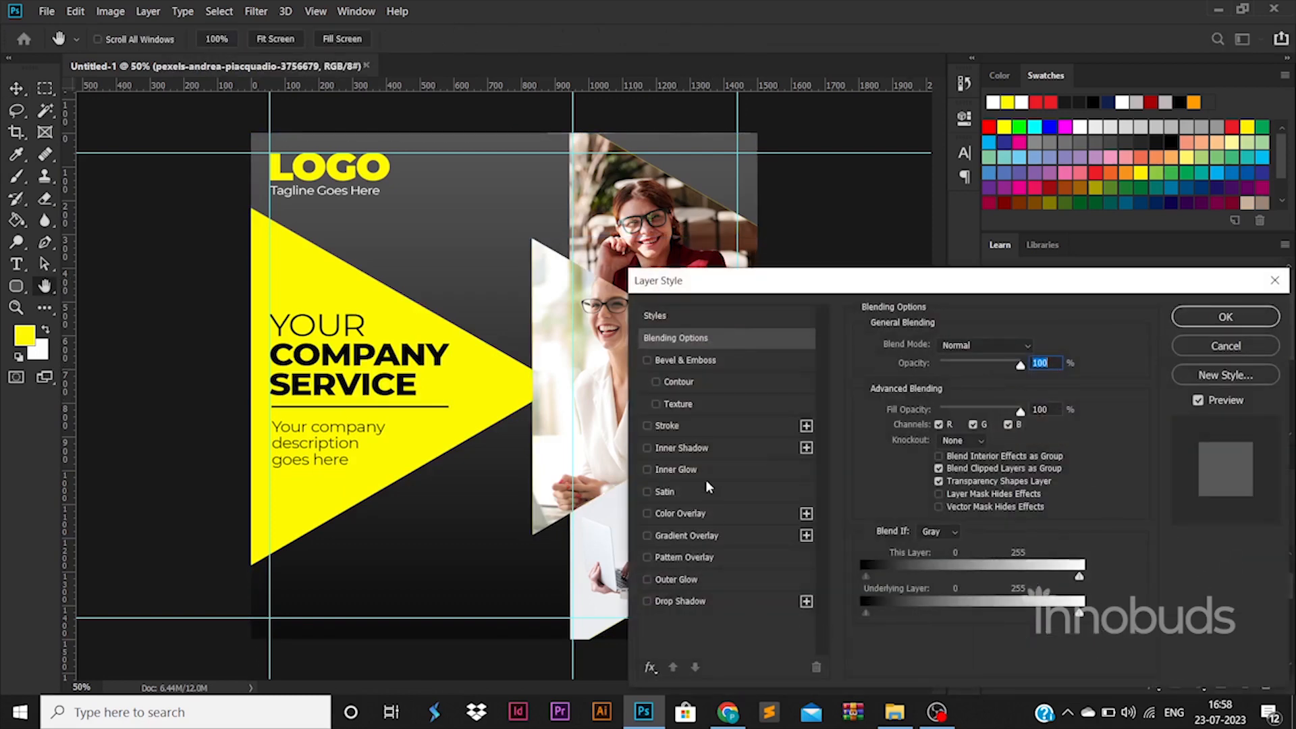
click(707, 429)
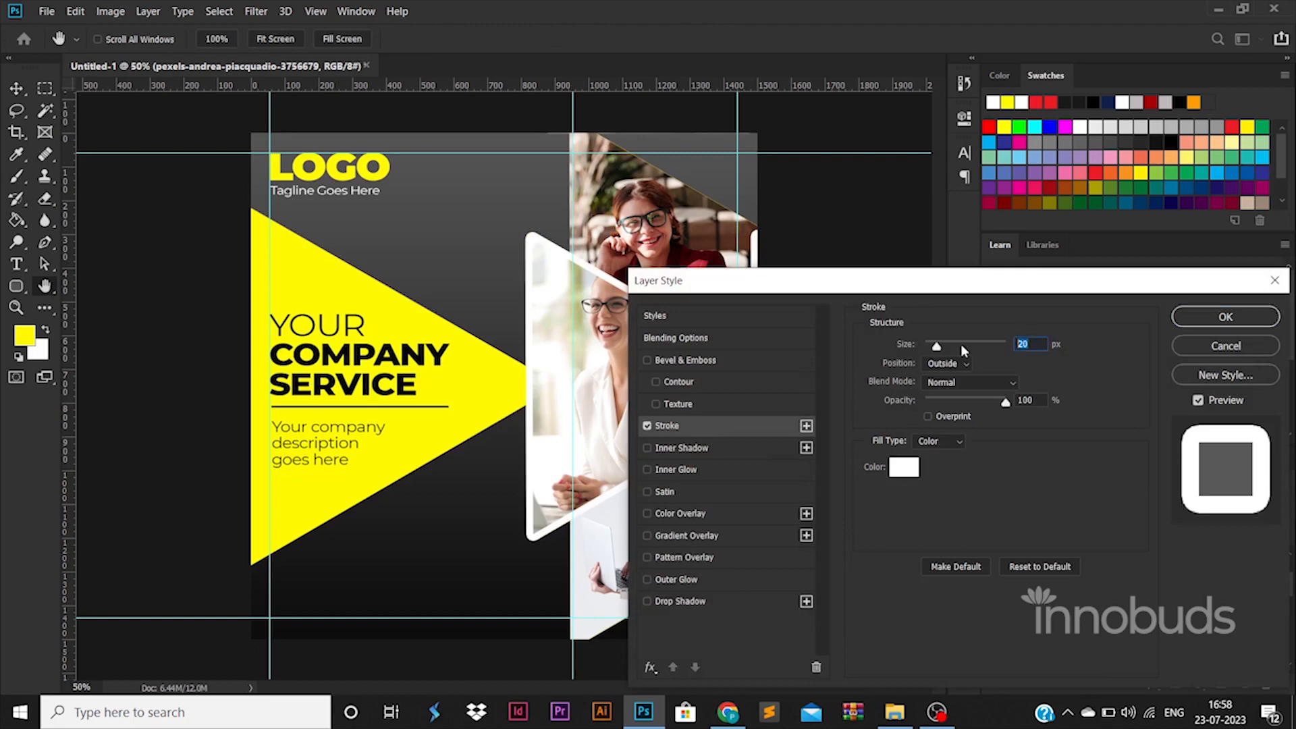
key(Return)
Enlarge the three photos and their triangles together
click(1084, 637)
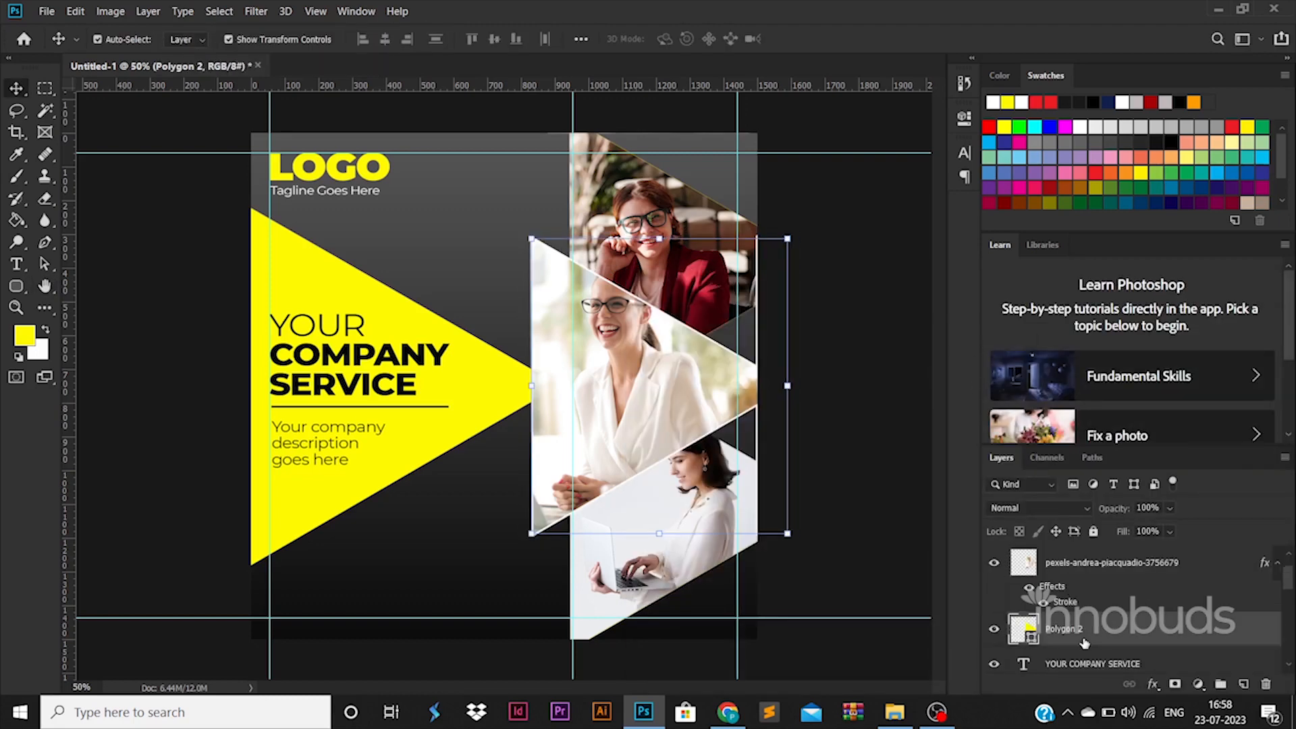
scroll(1085, 643, up, 2)
shift+click(1088, 635)
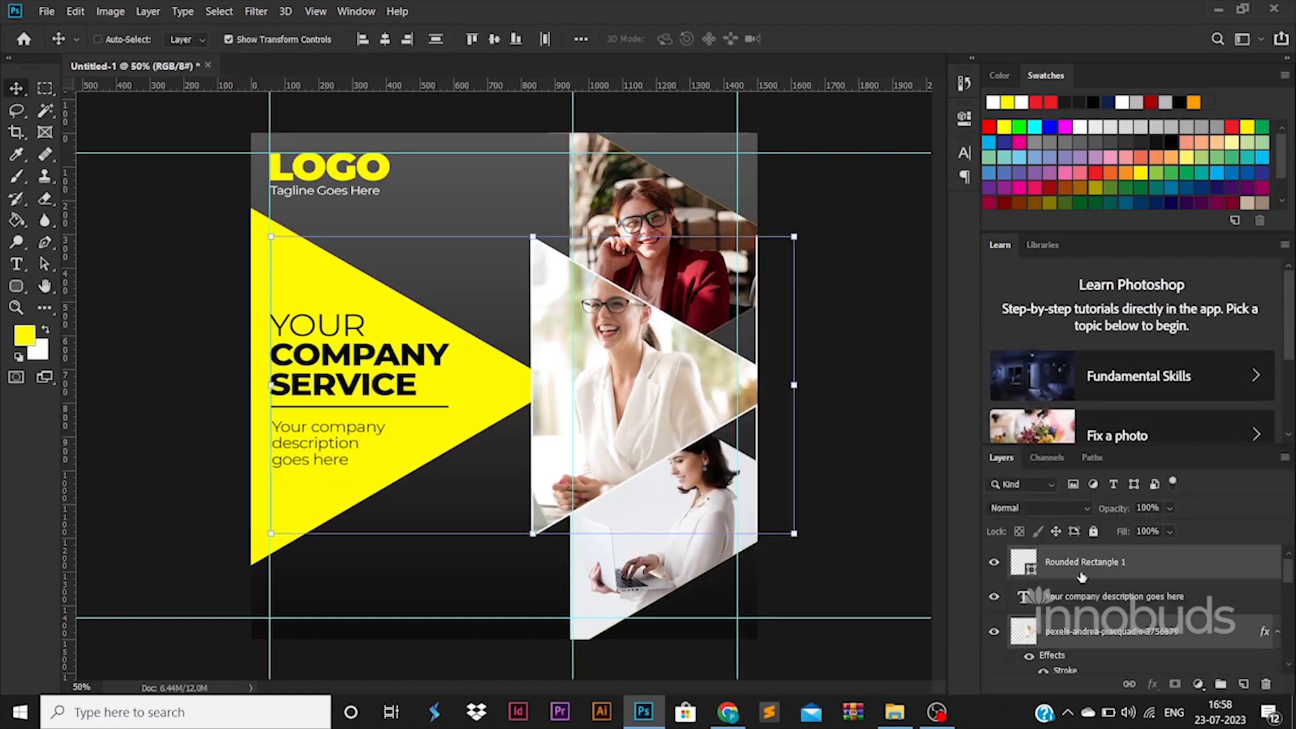
scroll(1090, 621, down, 1)
scroll(1097, 574, up, 1)
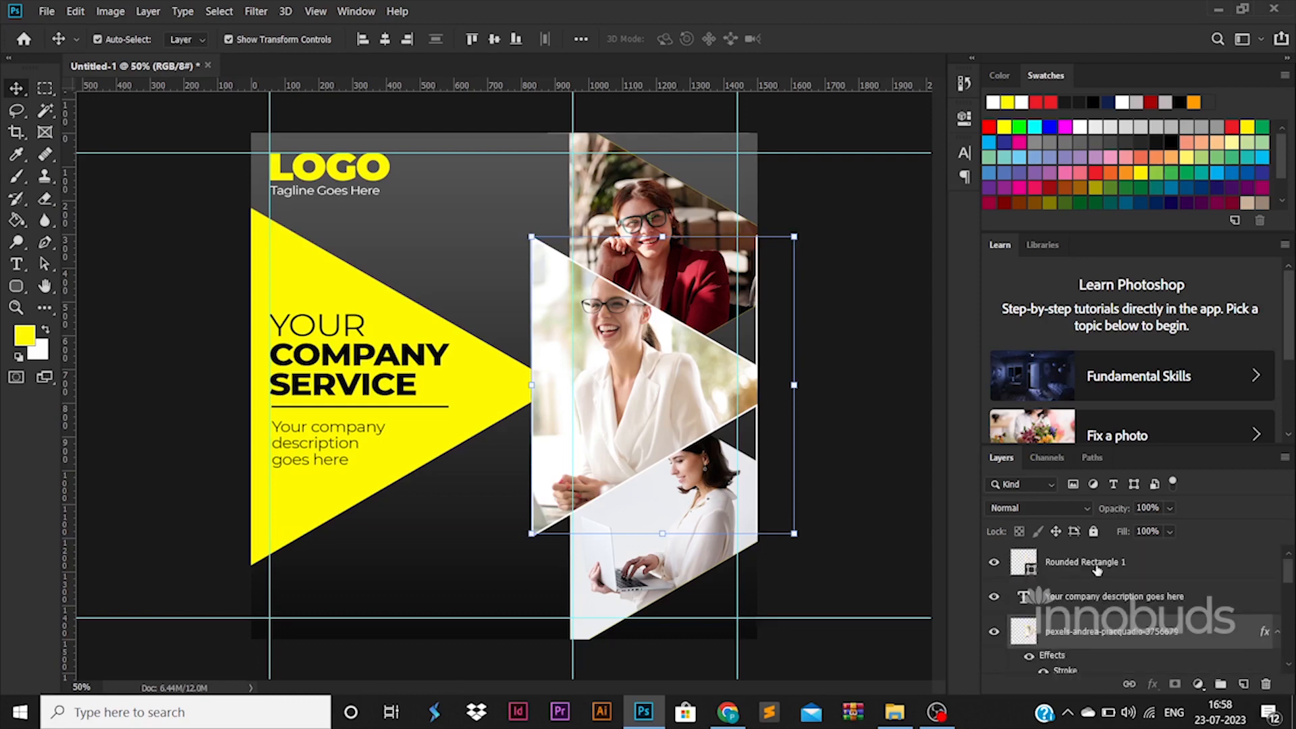
shift+click(645, 206)
scroll(1166, 650, down, 5)
ctrl+click(1144, 634)
ctrl+click(1139, 662)
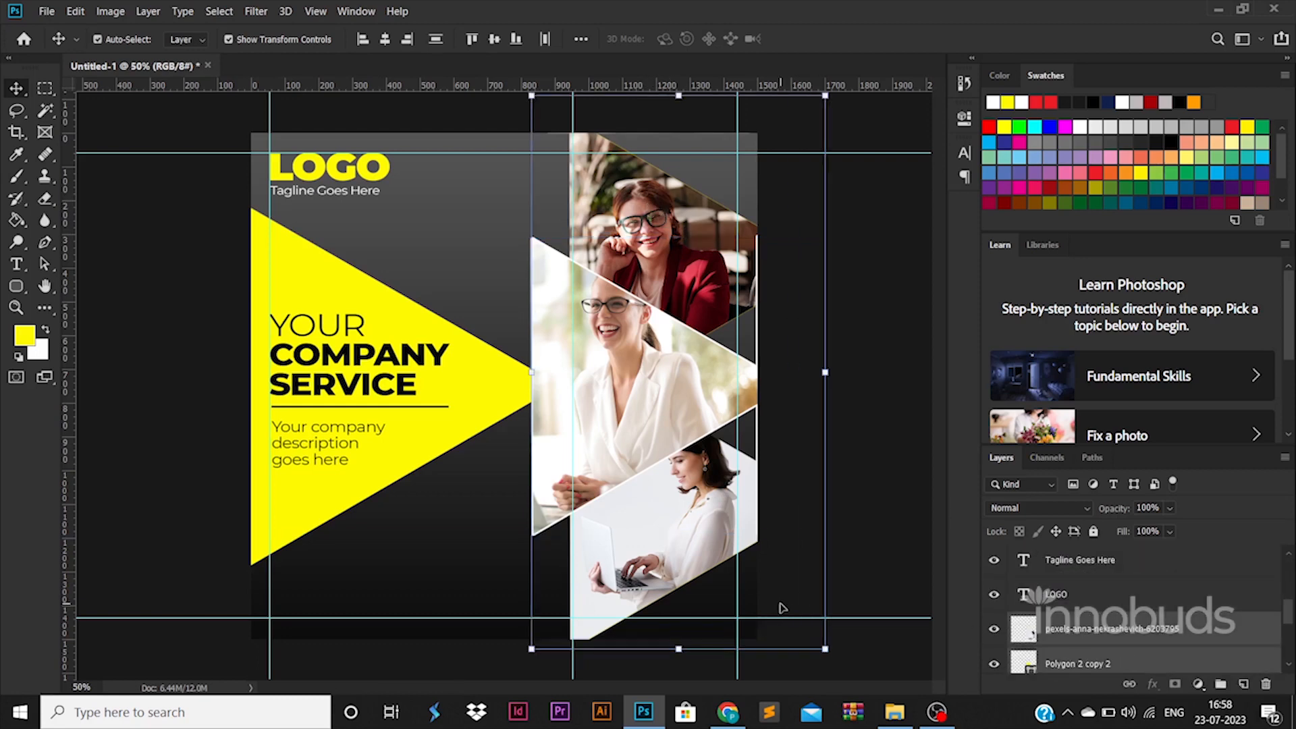
drag(825, 650, 834, 665)
key(Return)
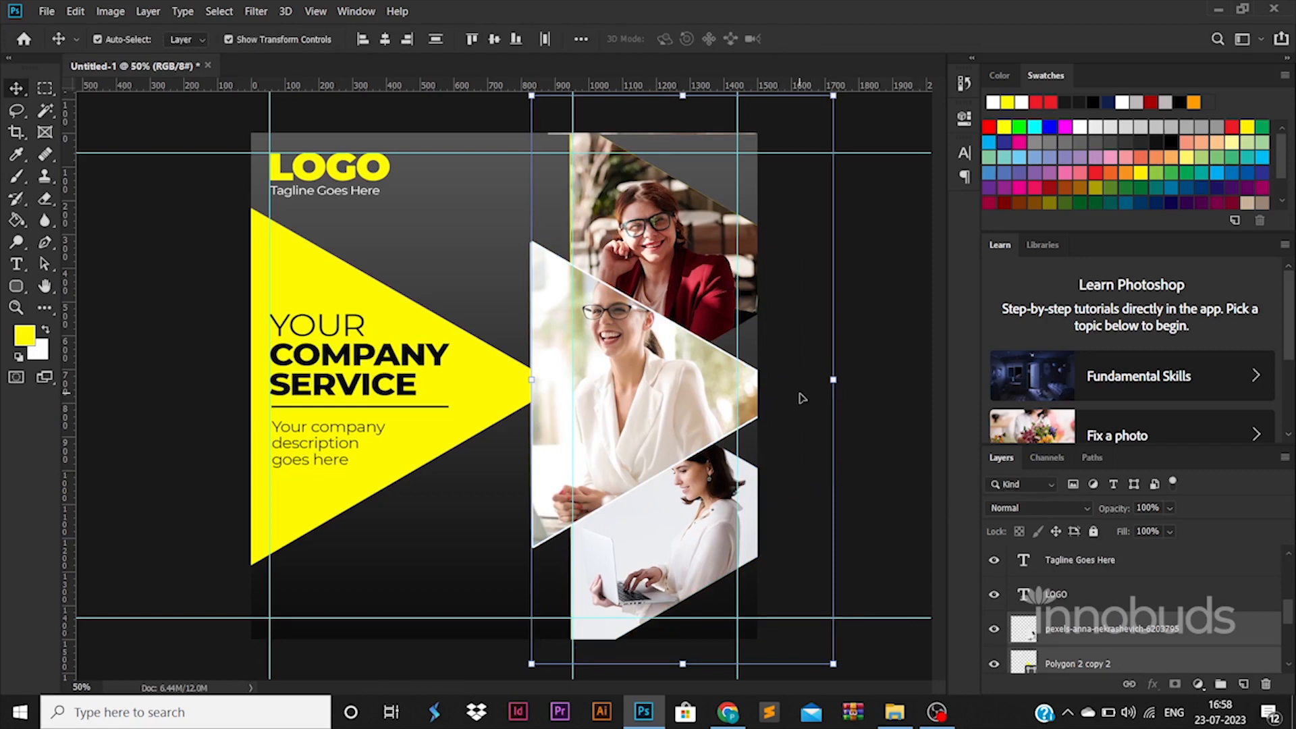
Set the middle photo's stroke to 10 px and paste that style onto the top photo
click(656, 398)
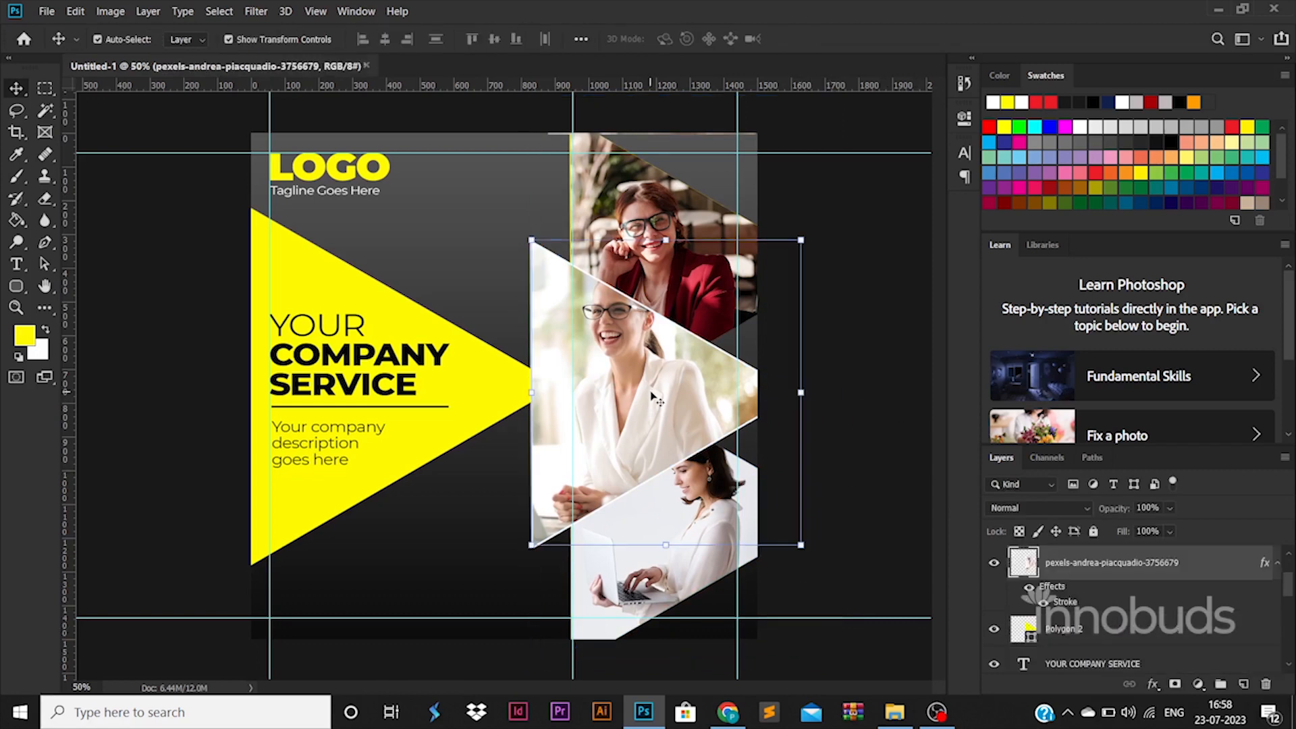
double_click(1074, 606)
text(10)
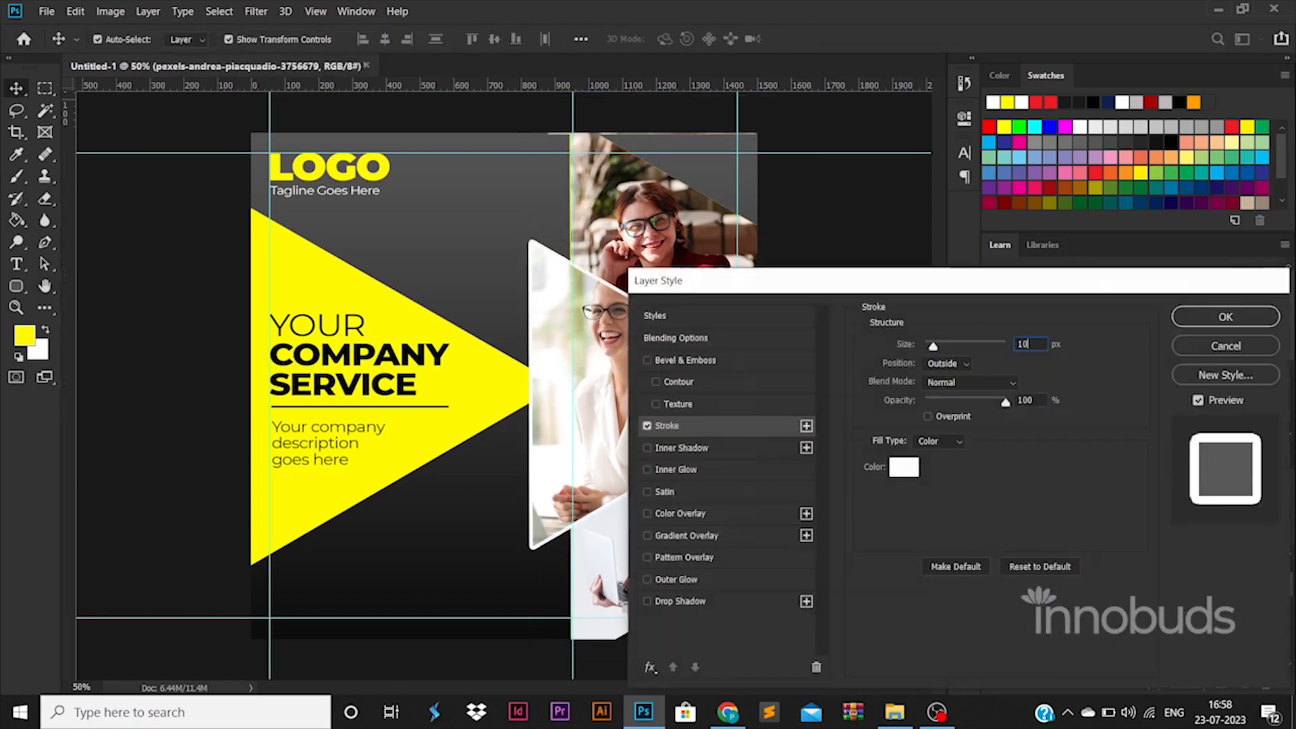
key(Return)
right_click(1208, 560)
click(1050, 371)
click(665, 194)
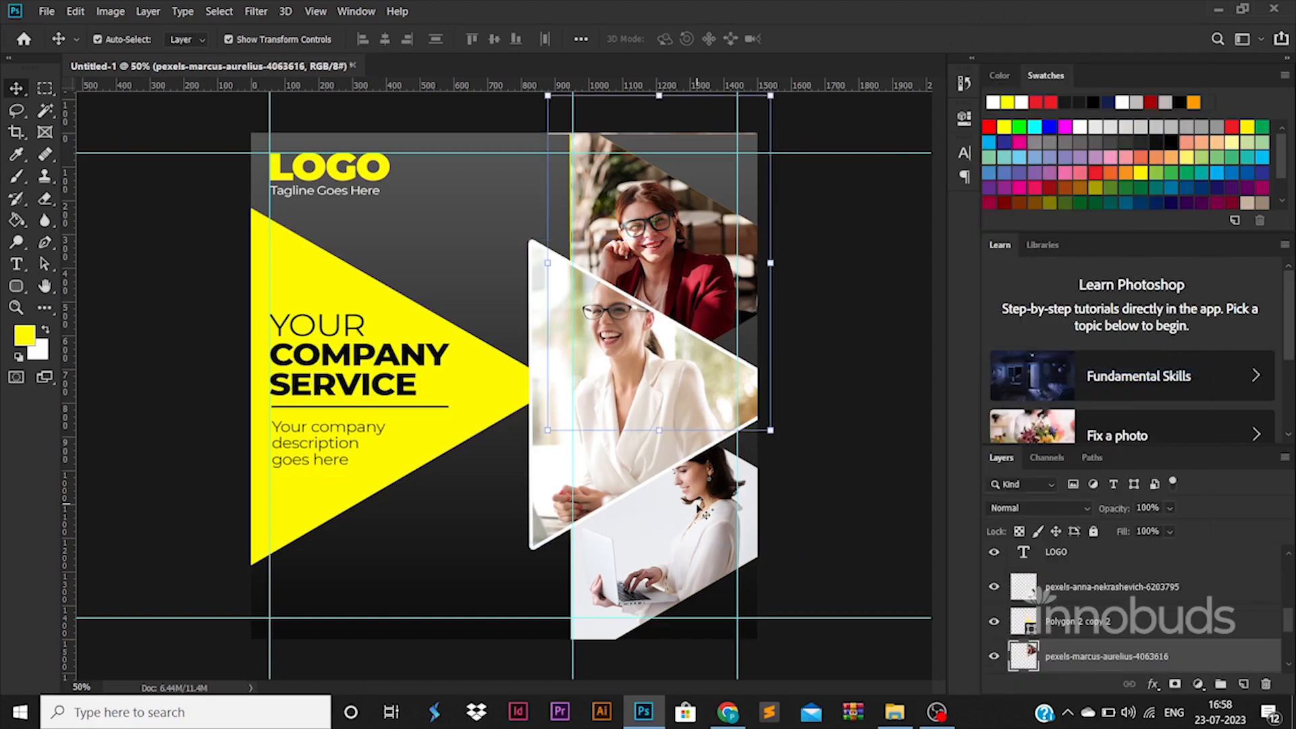
right_click(1208, 587)
click(1050, 389)
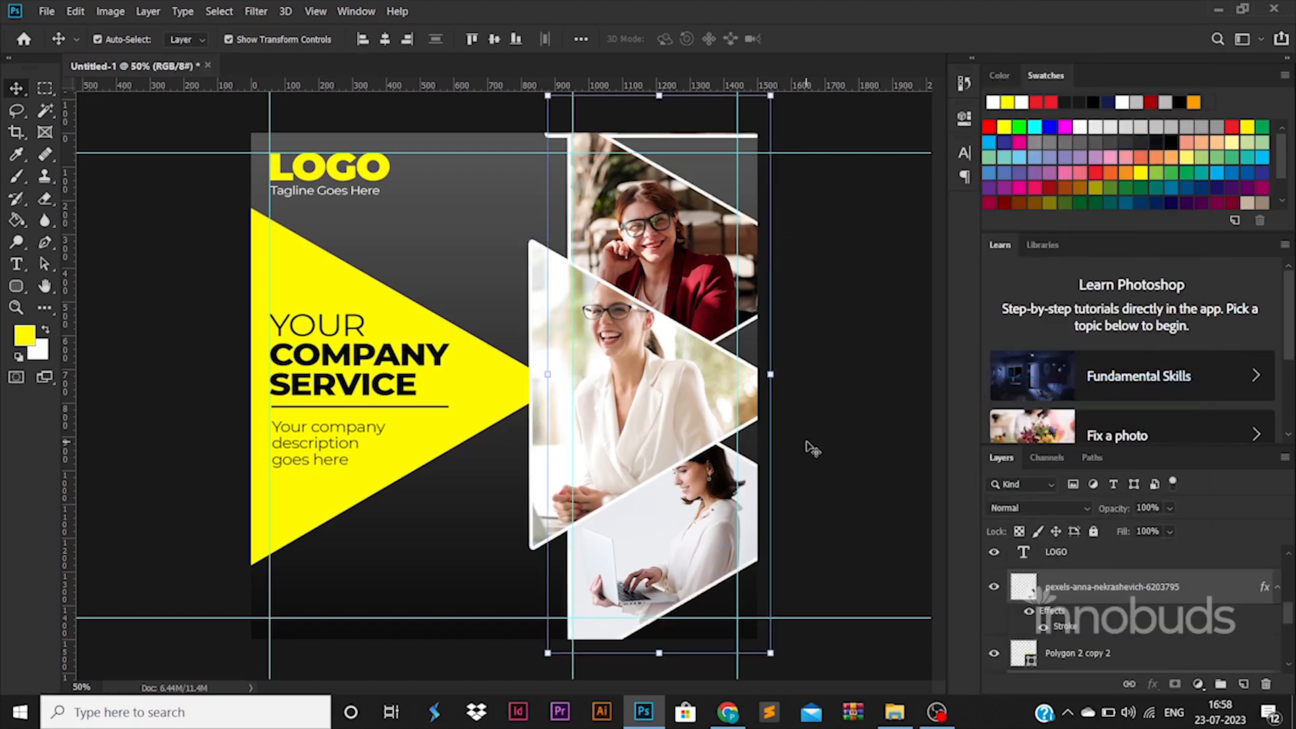
Rescale Polygon 2 copy 2 and the marcus-aurelius and andrea-piacquadio photos together
ctrl+click(1096, 653)
scroll(1088, 587, down, 2)
ctrl+click(1111, 554)
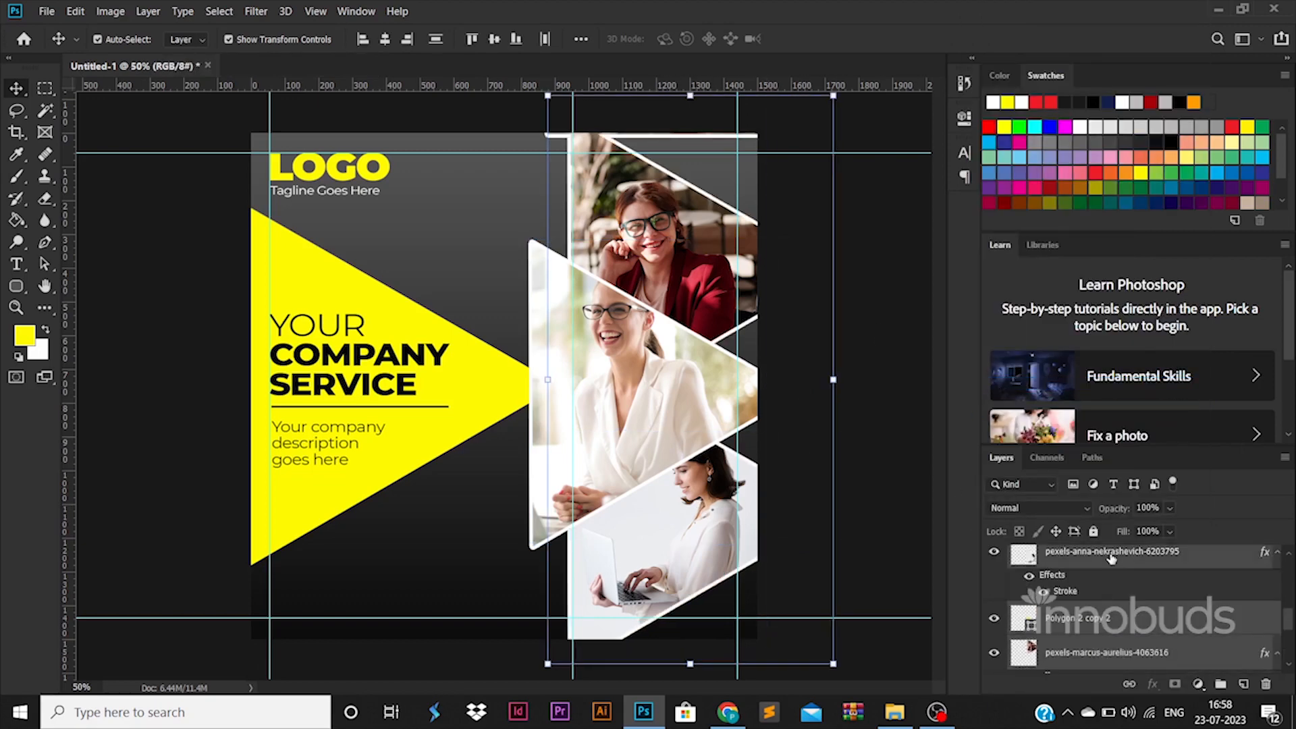
scroll(1091, 622, up, 2)
scroll(1090, 622, down, 3)
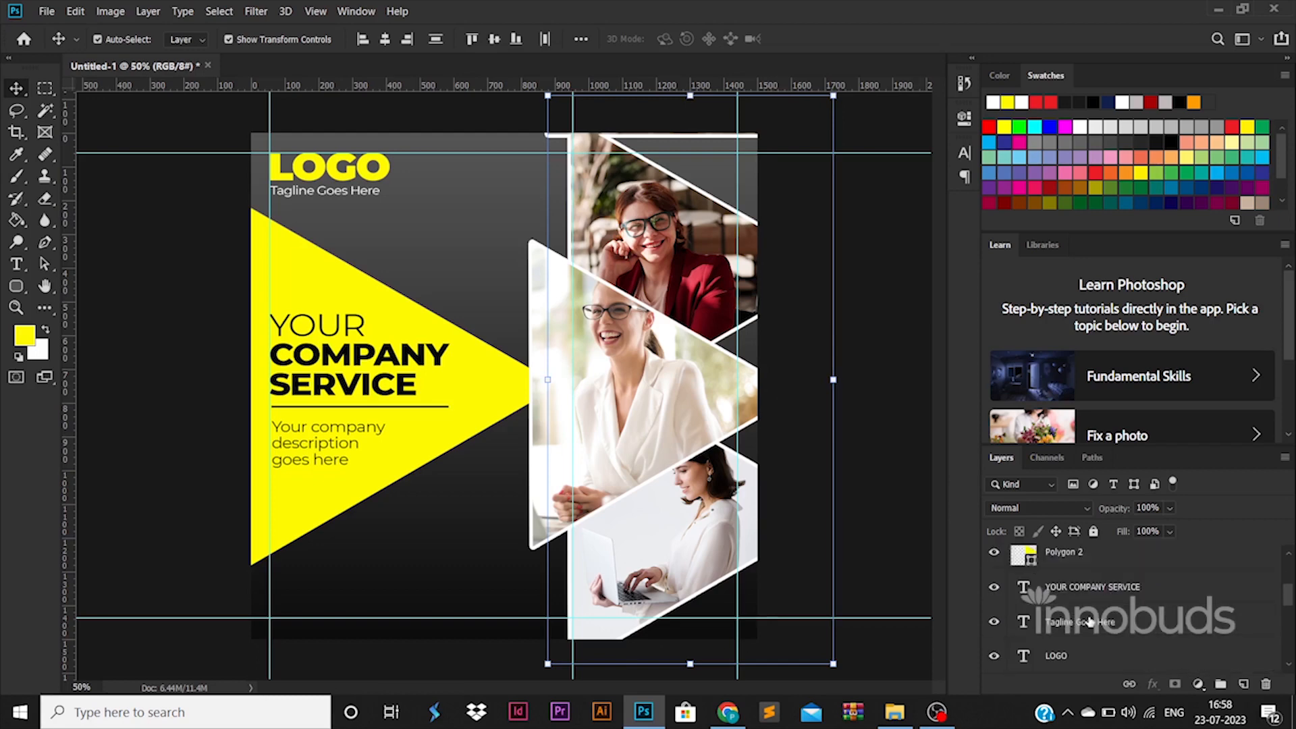
ctrl+click(1107, 554)
drag(834, 101, 838, 161)
click(894, 322)
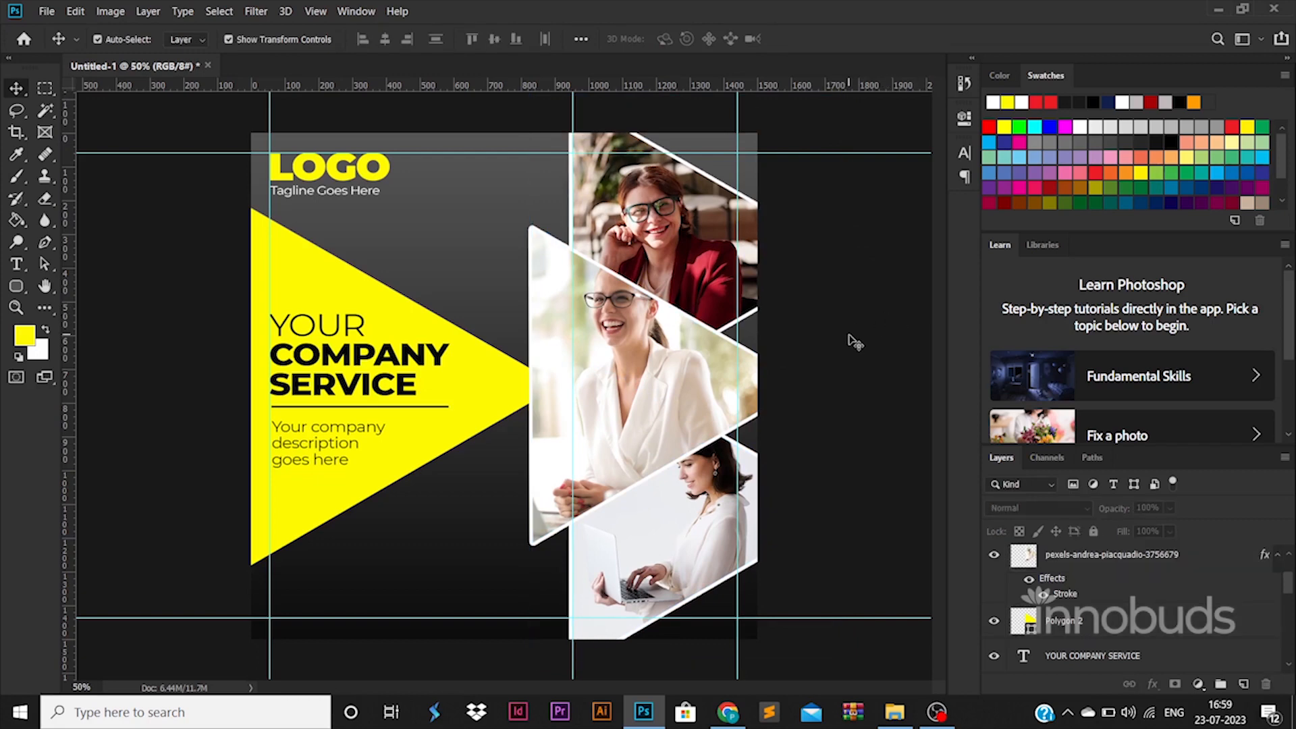
Open the ICONS folder and drag the web and phone icon files into the poster
click(894, 713)
click(415, 55)
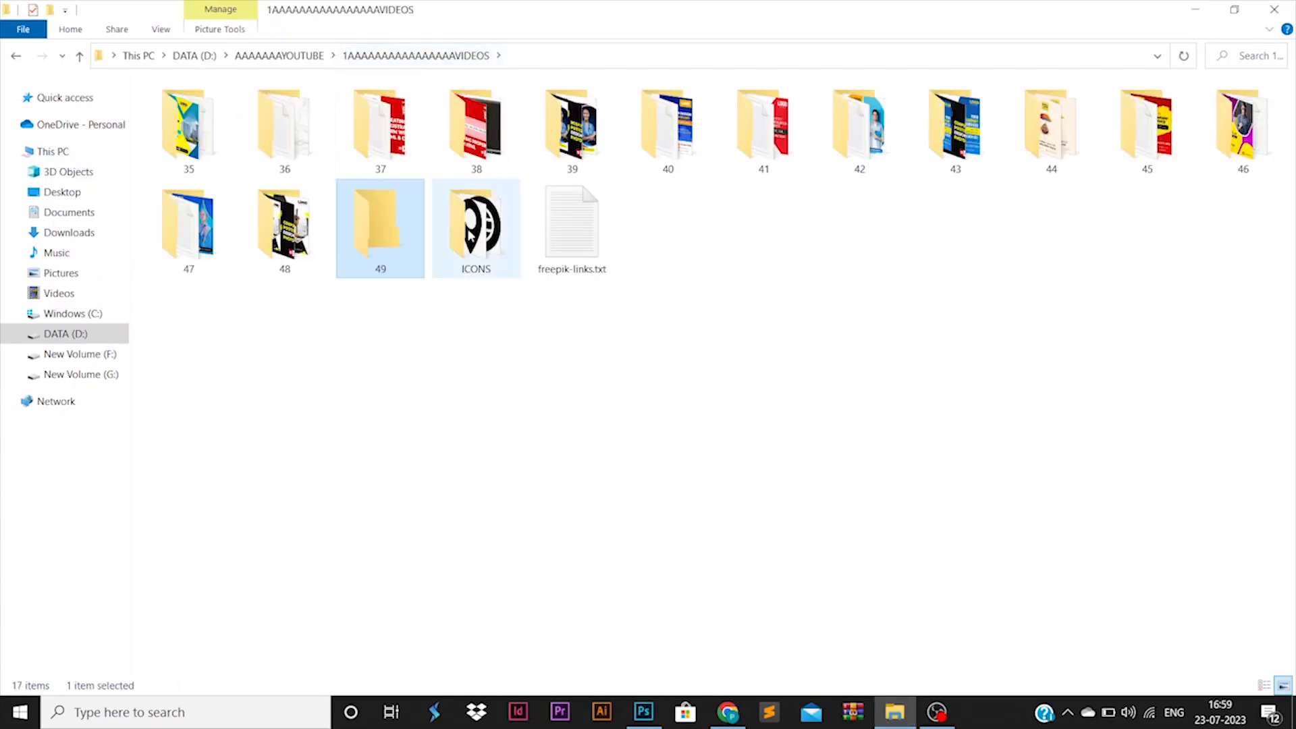
double_click(476, 229)
click(206, 150)
ctrl+click(354, 149)
ctrl+click(469, 149)
click(610, 559)
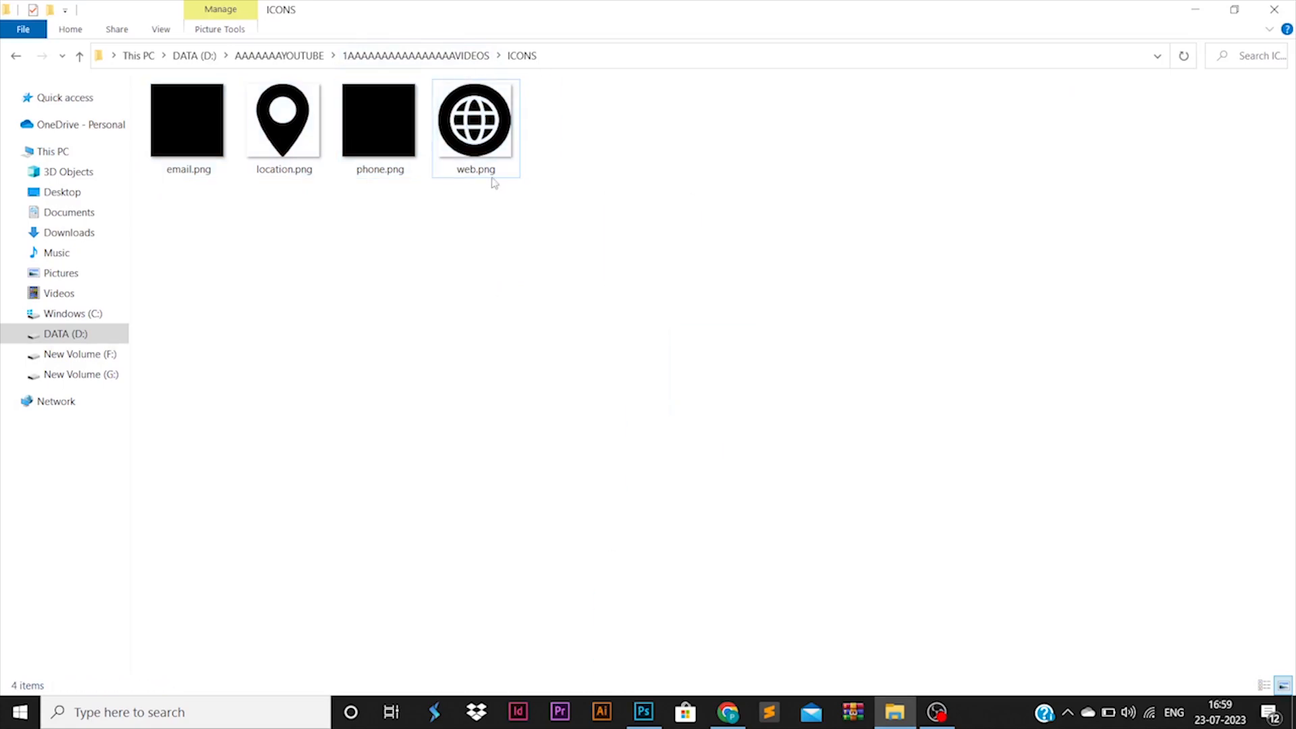
click(491, 162)
ctrl+click(385, 145)
drag(480, 155, 627, 543)
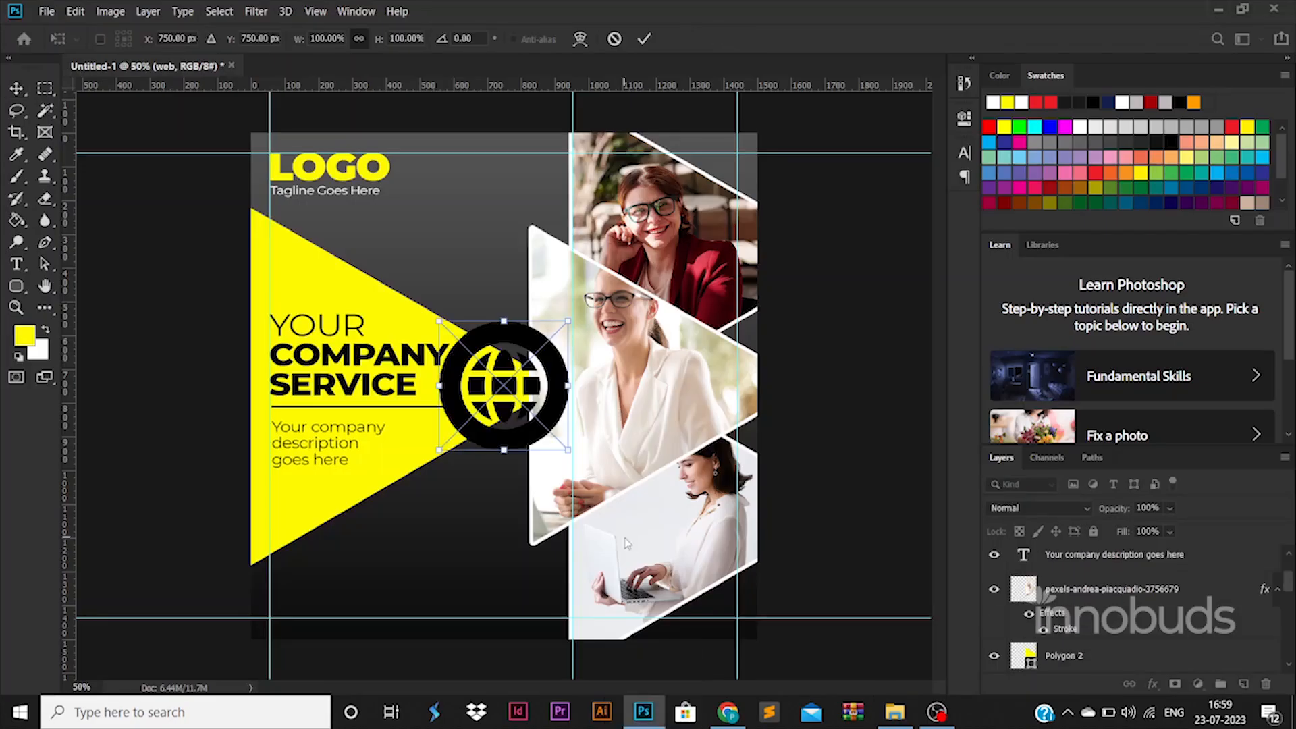
Commit the placed icons and paste the copied layer style onto the icon layers
key(Return)
key(Return)
drag(554, 400, 389, 601)
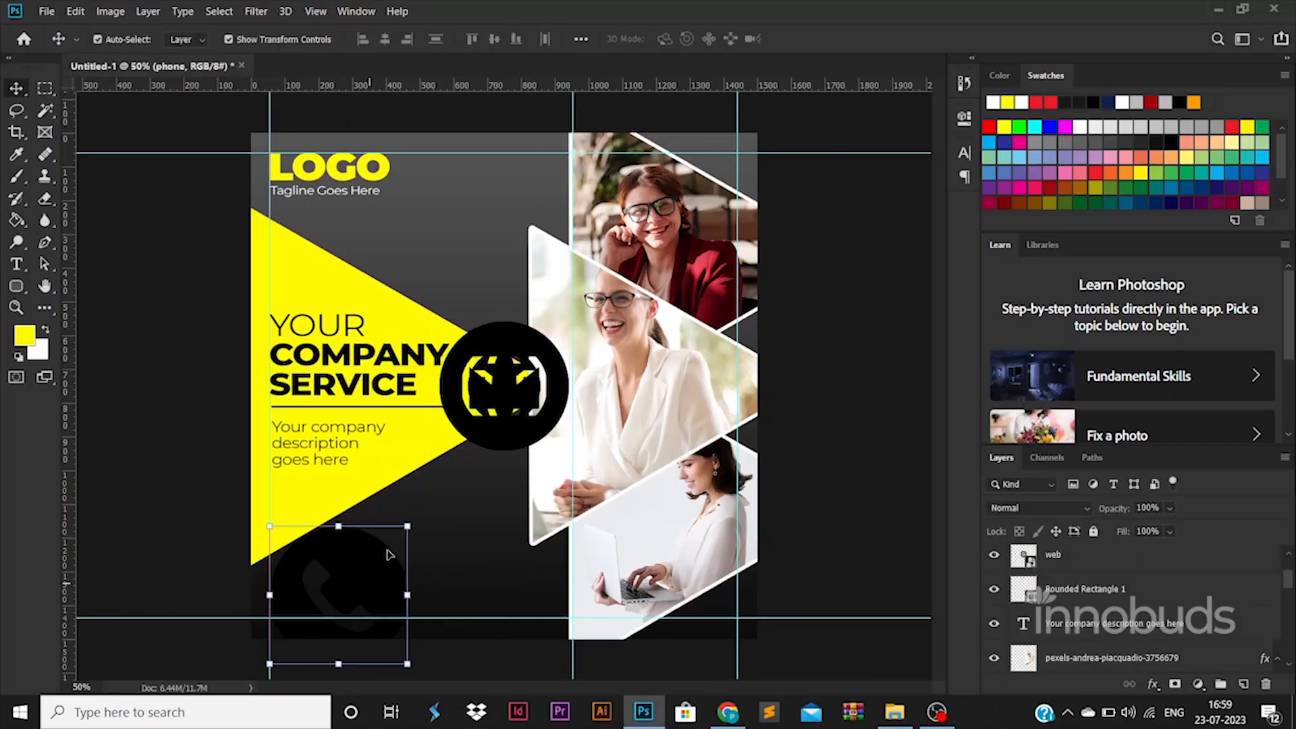
drag(408, 528, 534, 364)
key(ctrl+z)
key(Escape)
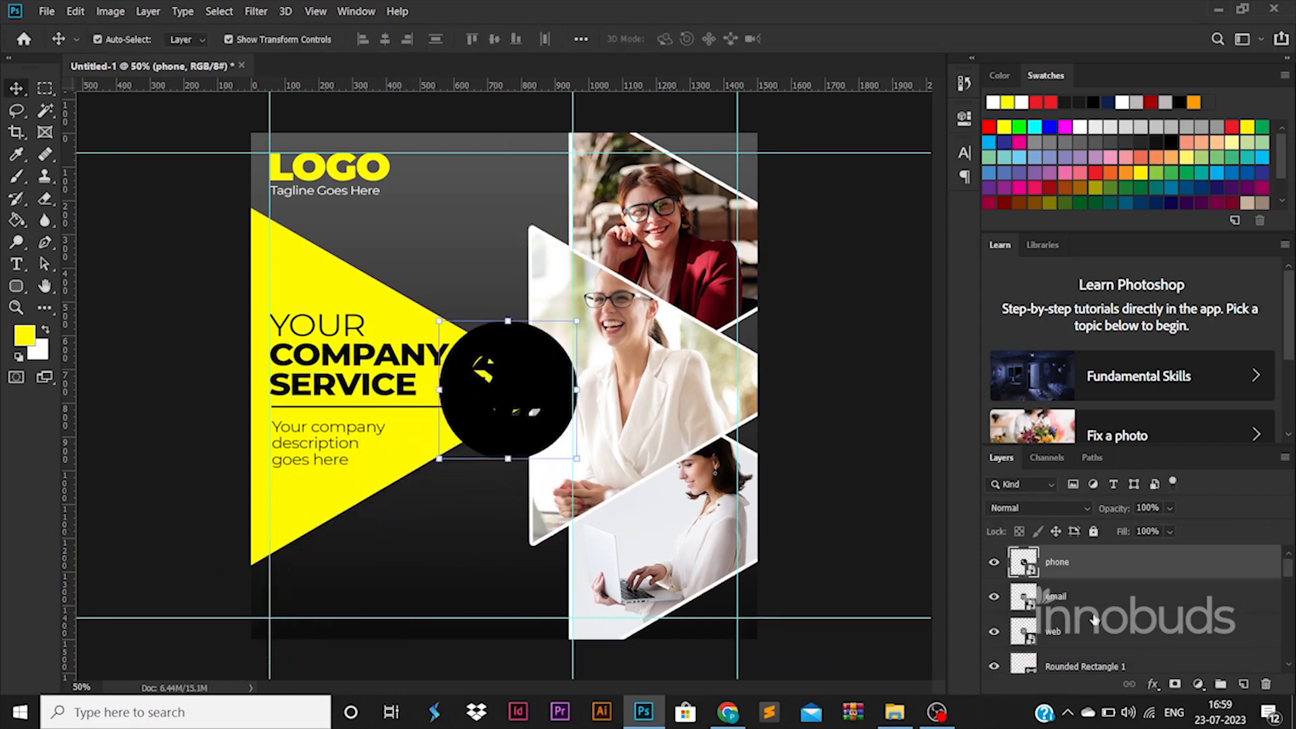
ctrl+click(1105, 631)
right_click(1105, 631)
click(1039, 425)
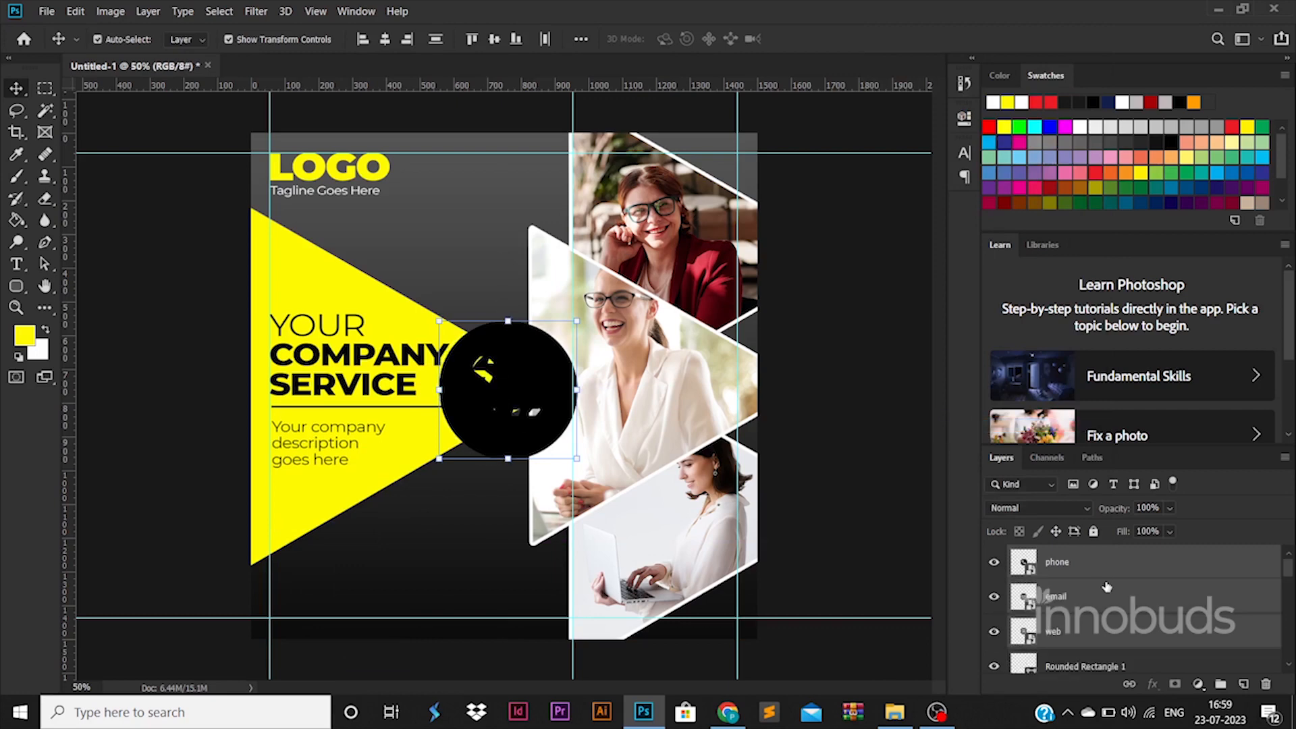
Give the phone icon a yellow Color Overlay and paste that style onto the email icon
click(1127, 569)
click(682, 513)
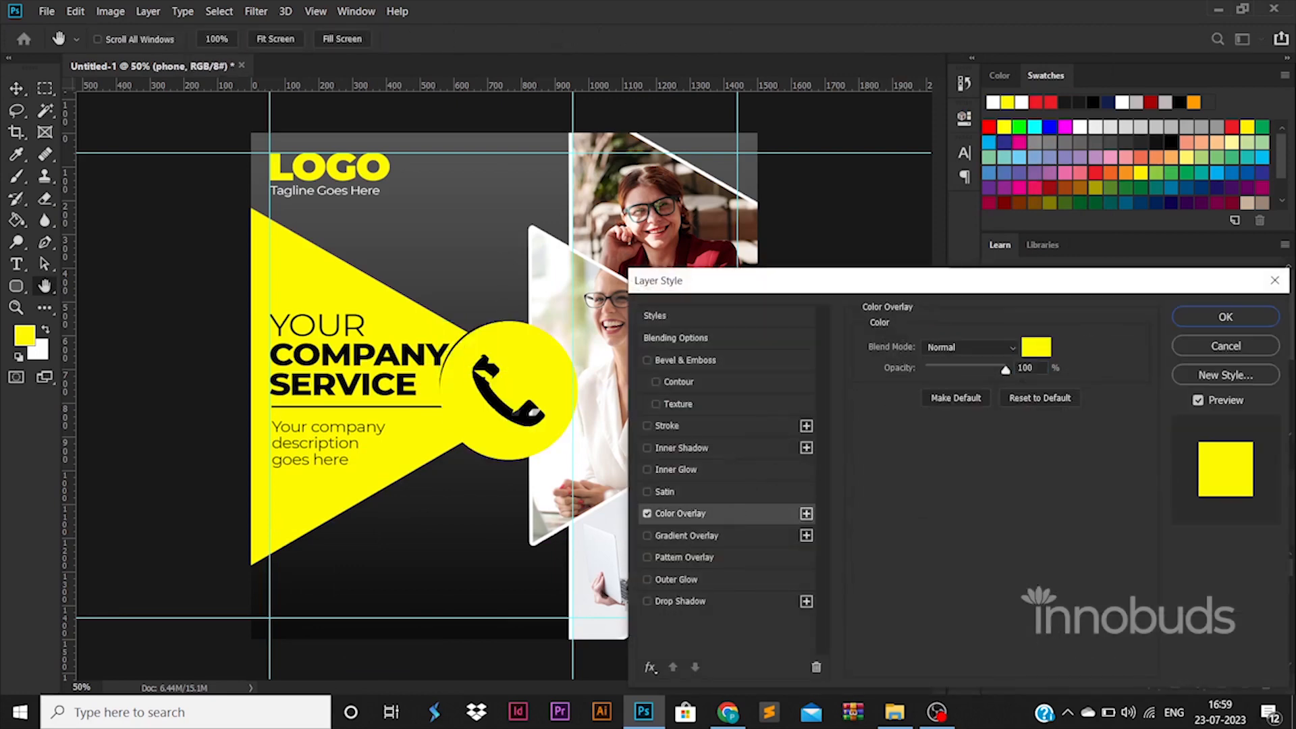
click(1036, 347)
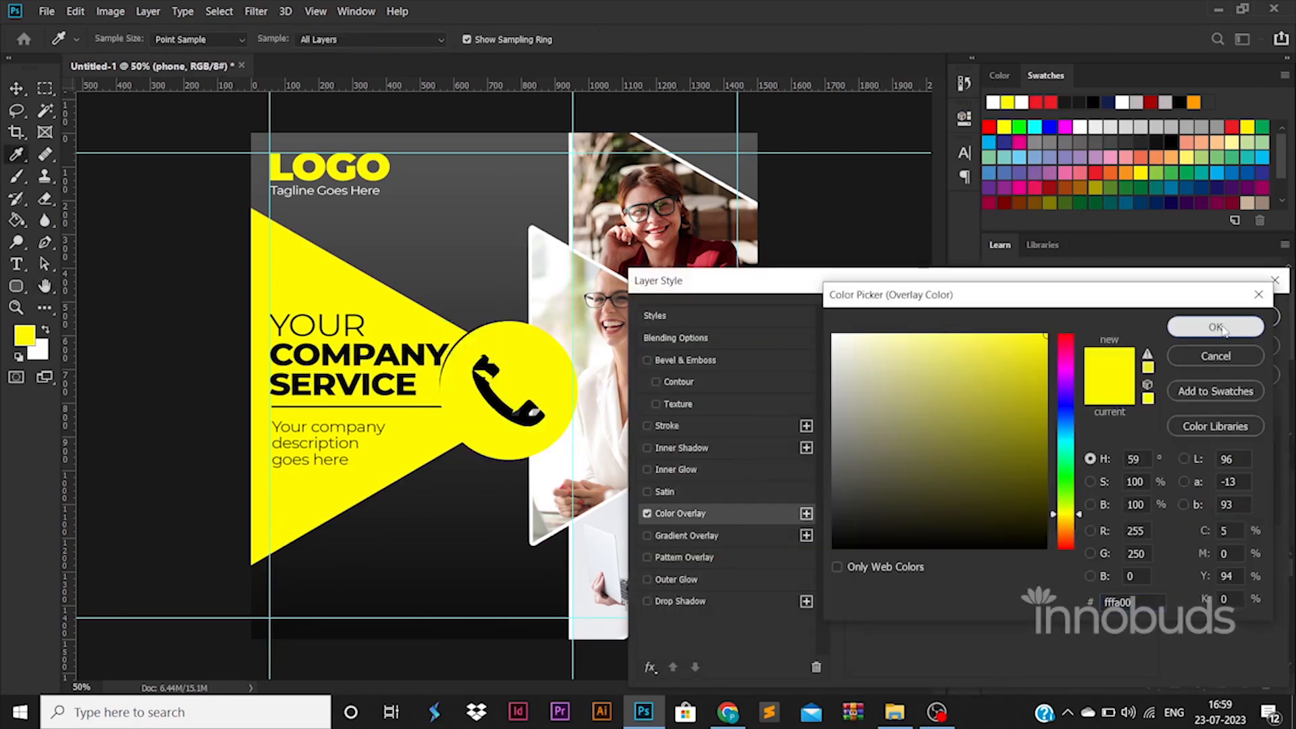
click(1223, 329)
click(1223, 319)
right_click(1139, 562)
click(1073, 412)
click(1072, 637)
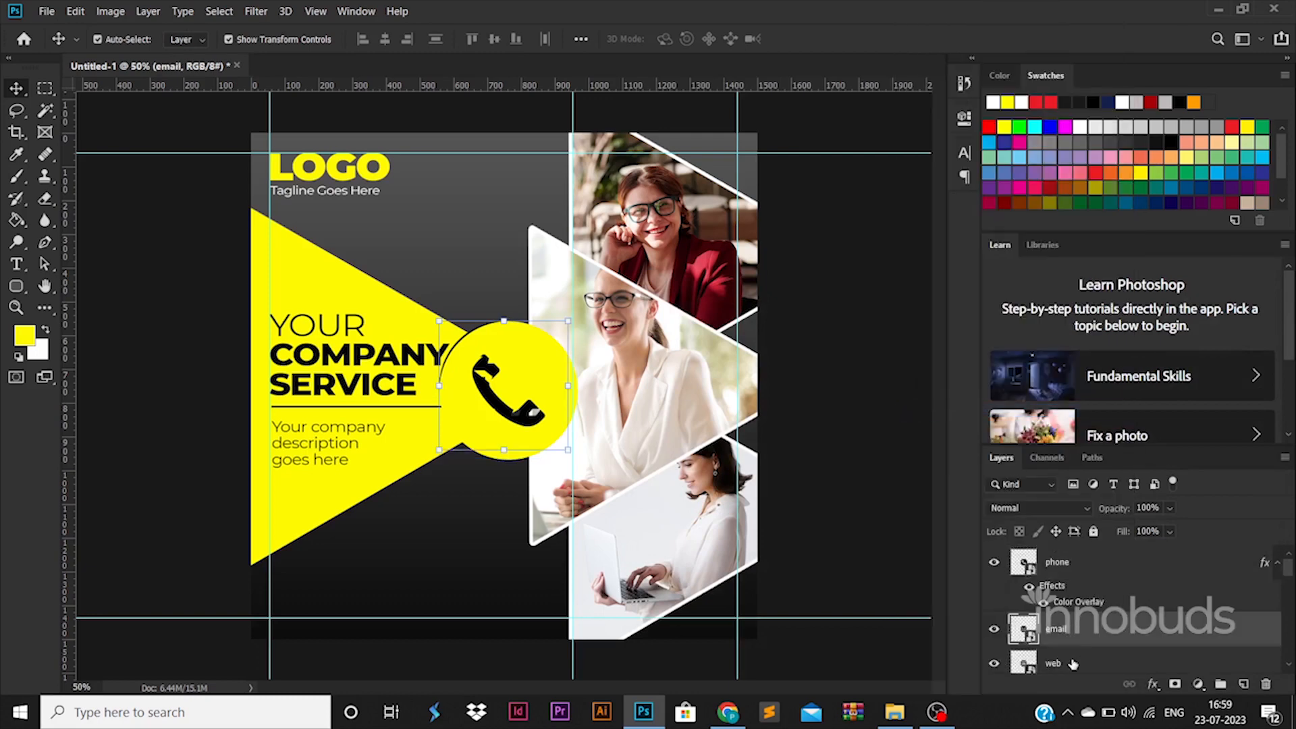
right_click(1107, 631)
click(904, 426)
Shrink the phone, email and web icons together to a small size
drag(523, 378, 424, 542)
drag(459, 486, 429, 517)
key(ctrl+z)
key(ctrl+z)
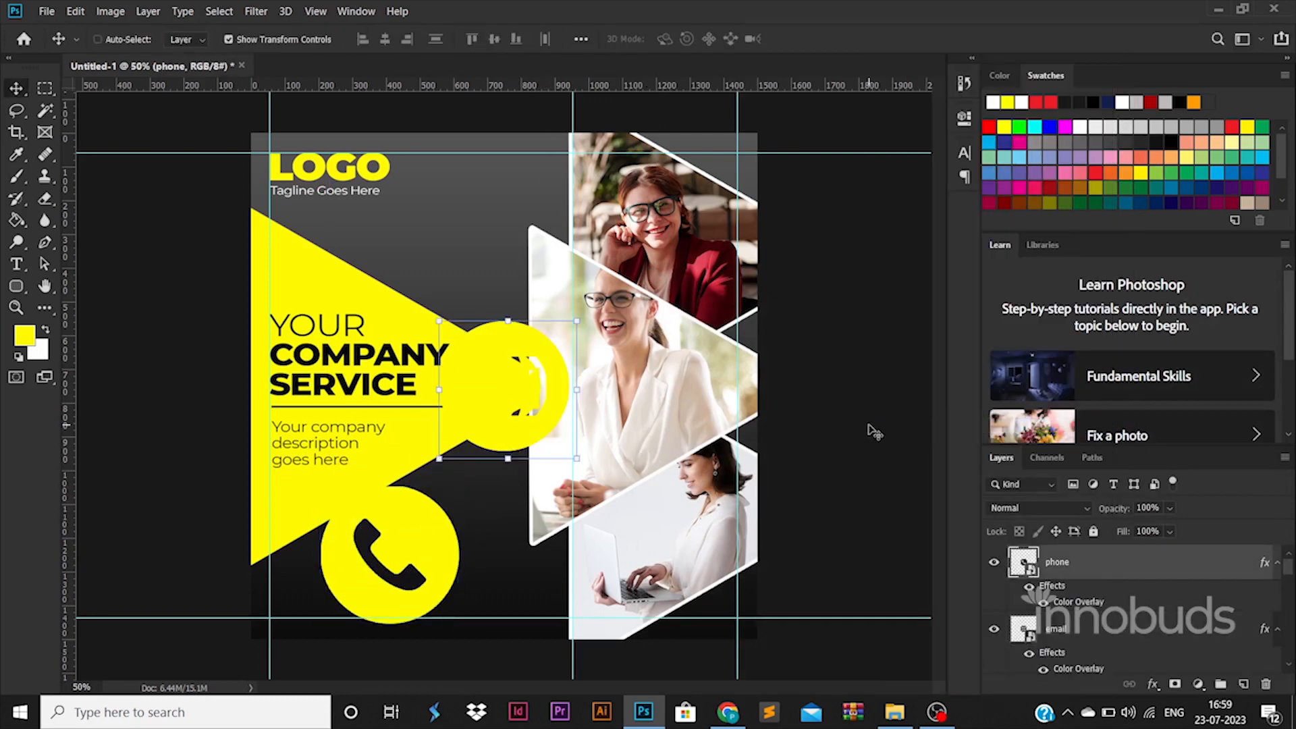
scroll(1106, 638, down, 1)
shift+click(1092, 639)
drag(578, 324, 471, 431)
key(ctrl+z)
drag(572, 328, 473, 460)
key(Return)
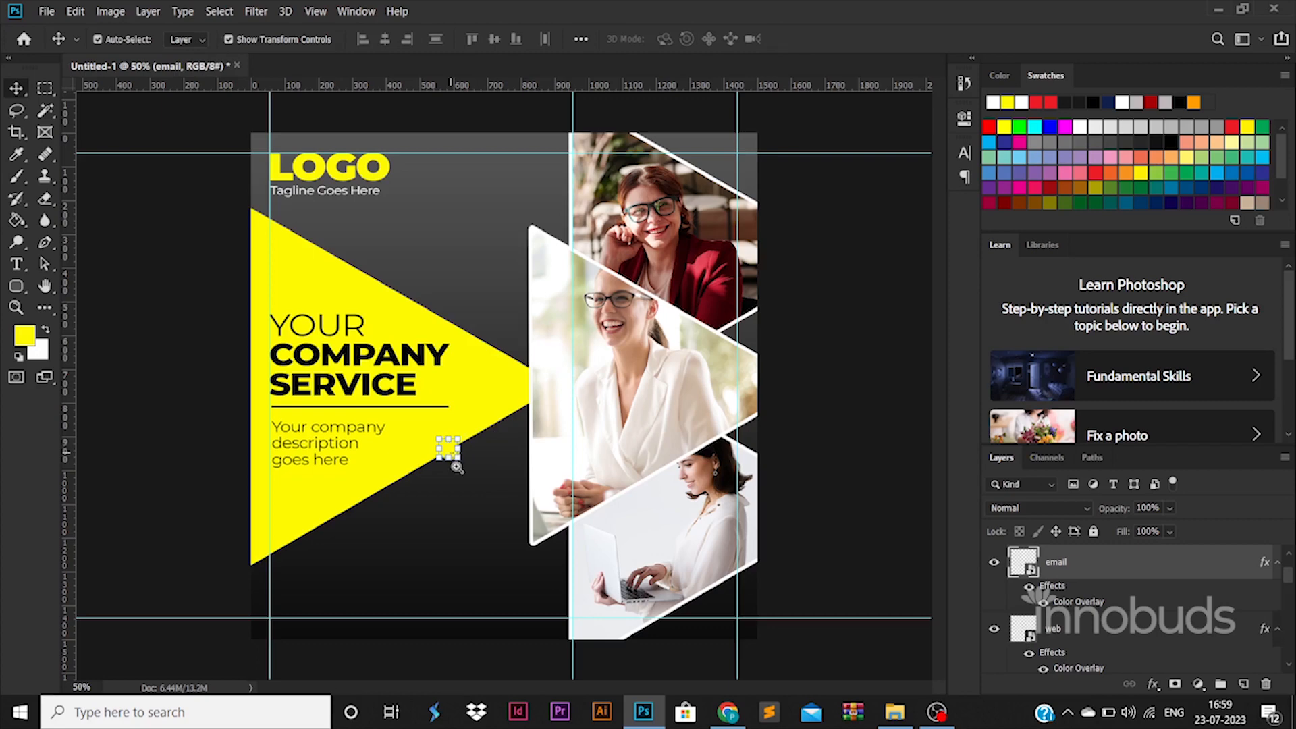
Stack the phone icon above the email icon at the bottom-left of the poster
ctrl+click(457, 467)
key(ctrl+t)
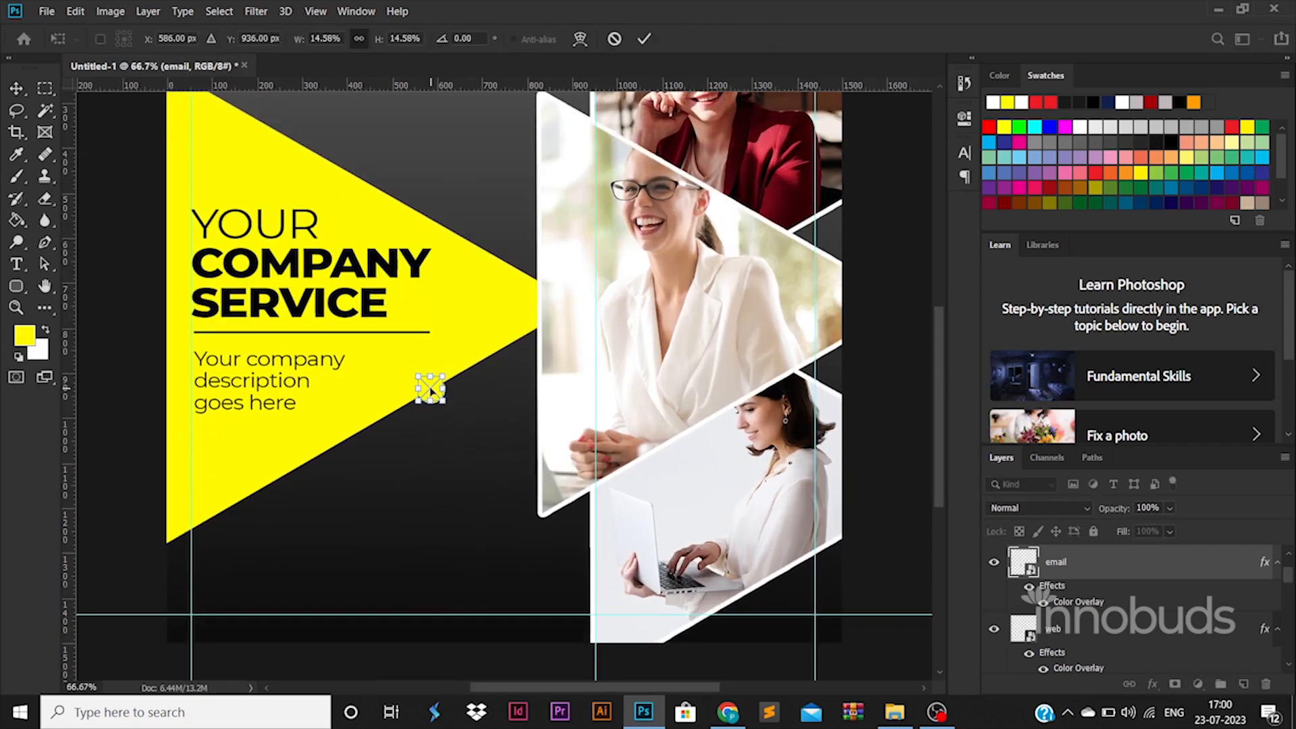
drag(430, 388, 405, 599)
key(Return)
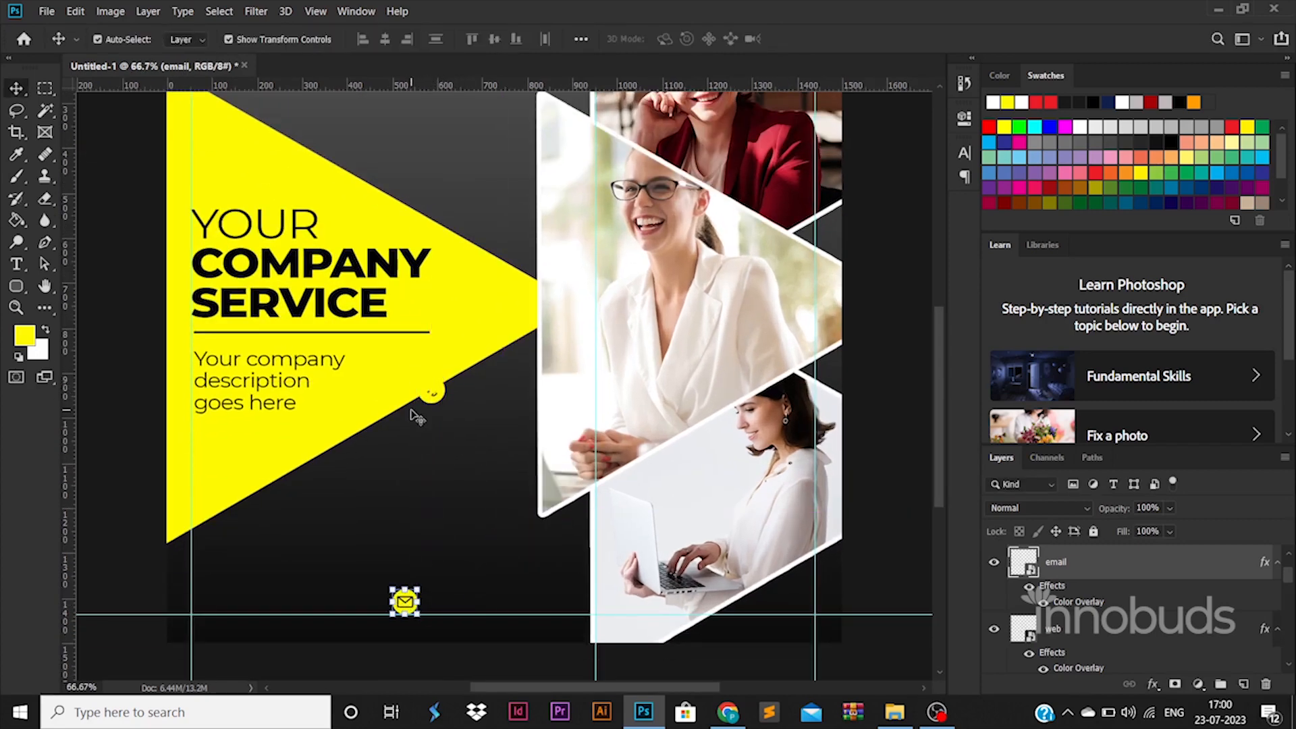
drag(426, 398, 217, 606)
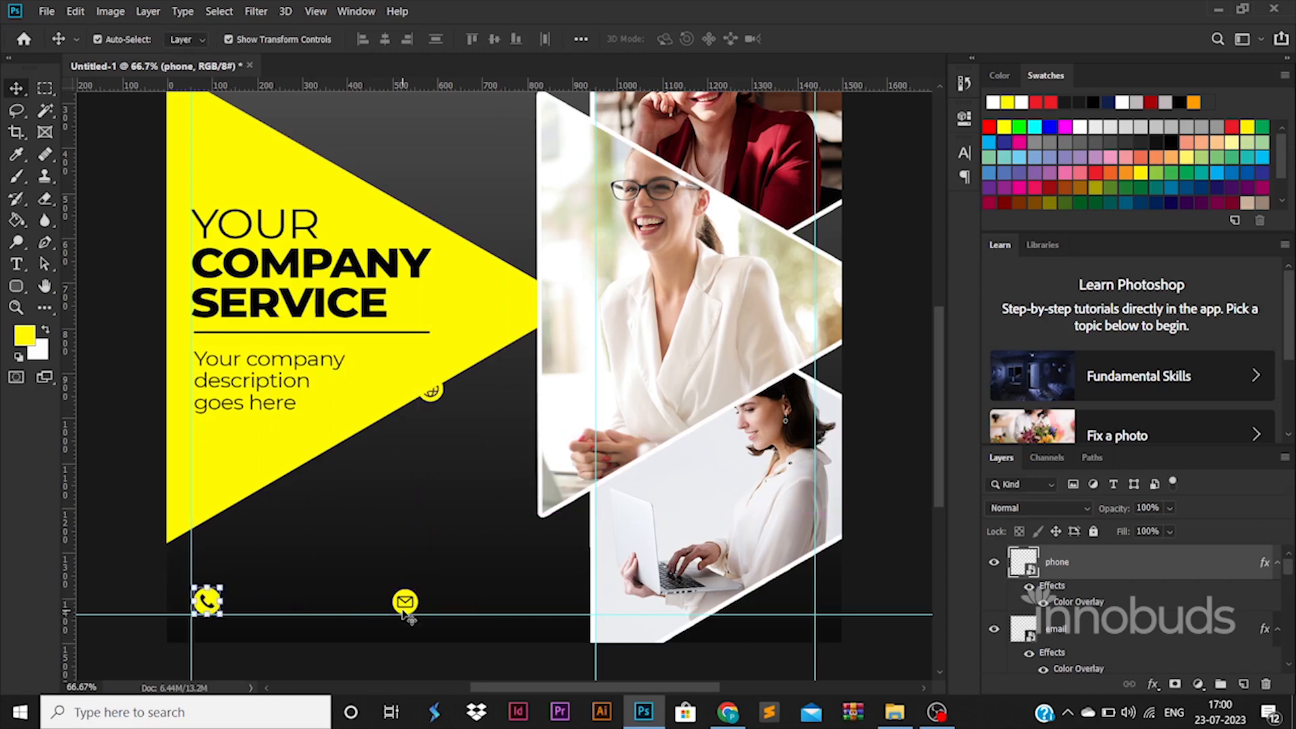
drag(438, 401, 460, 454)
key(ctrl+z)
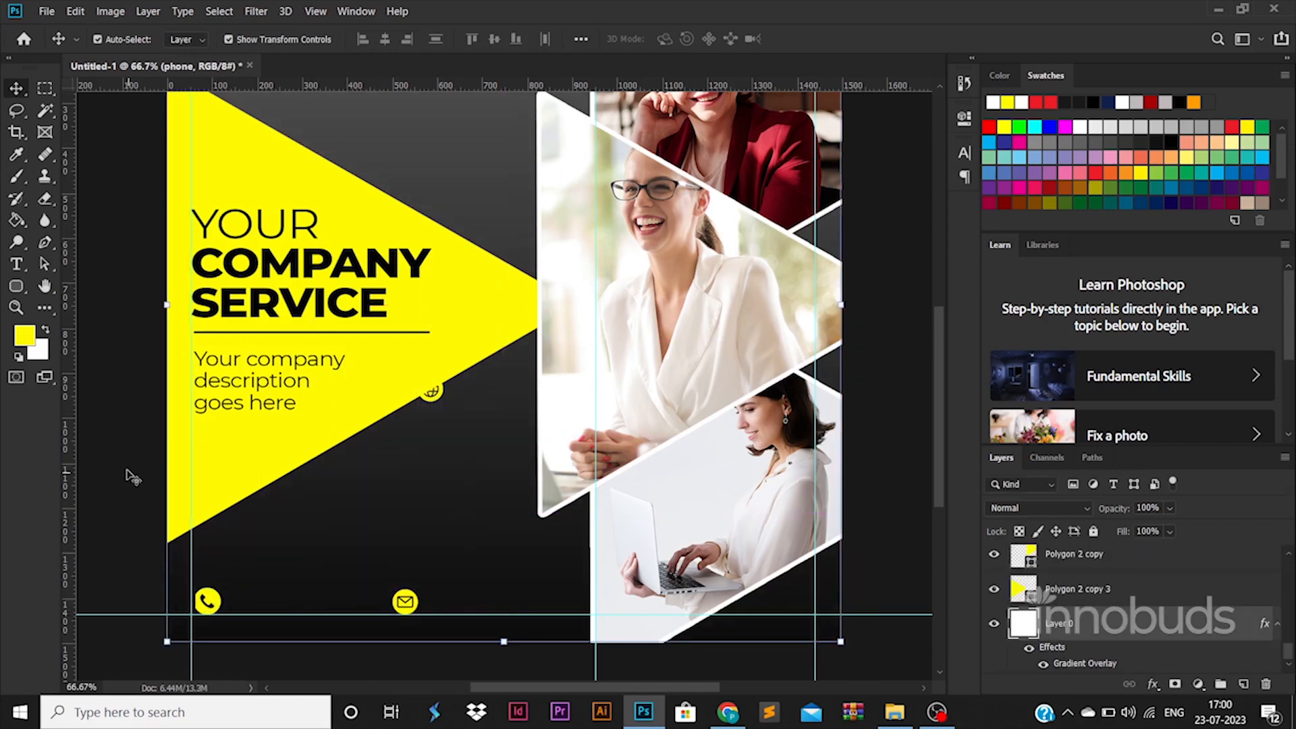
click(128, 472)
drag(210, 594, 212, 565)
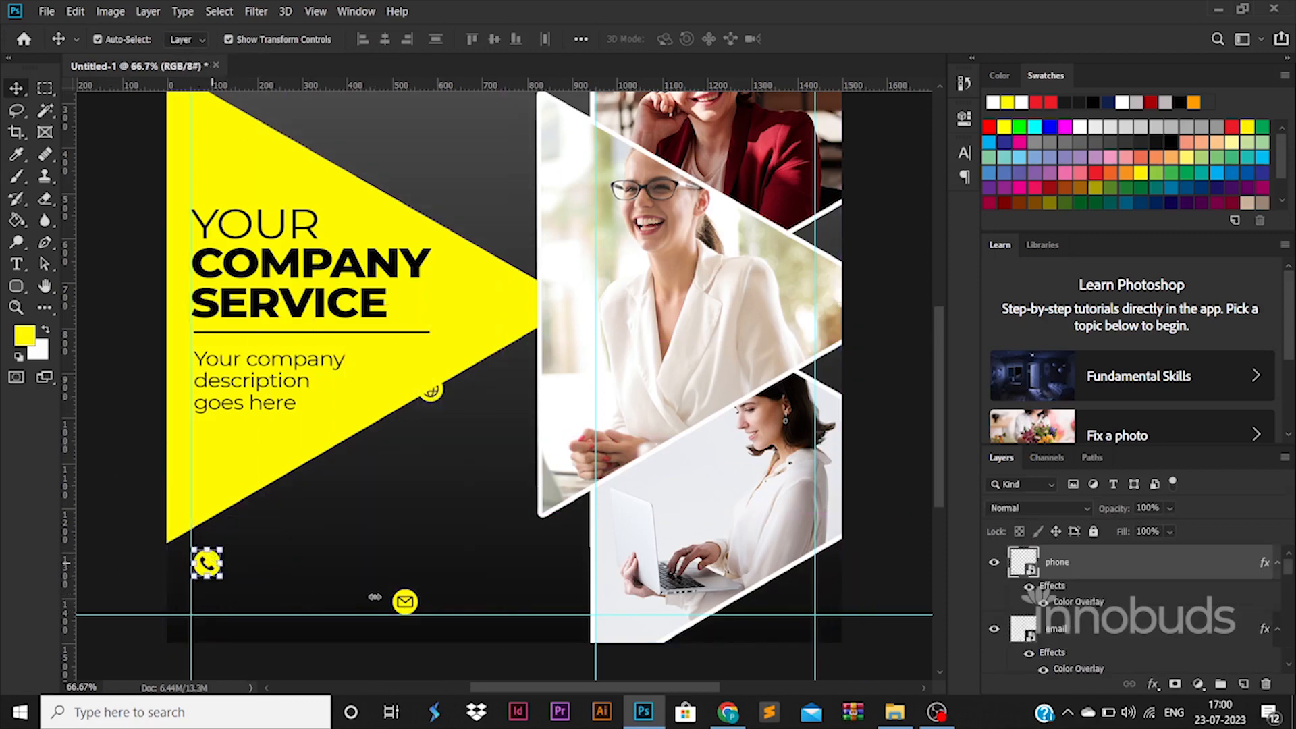
drag(414, 610, 247, 600)
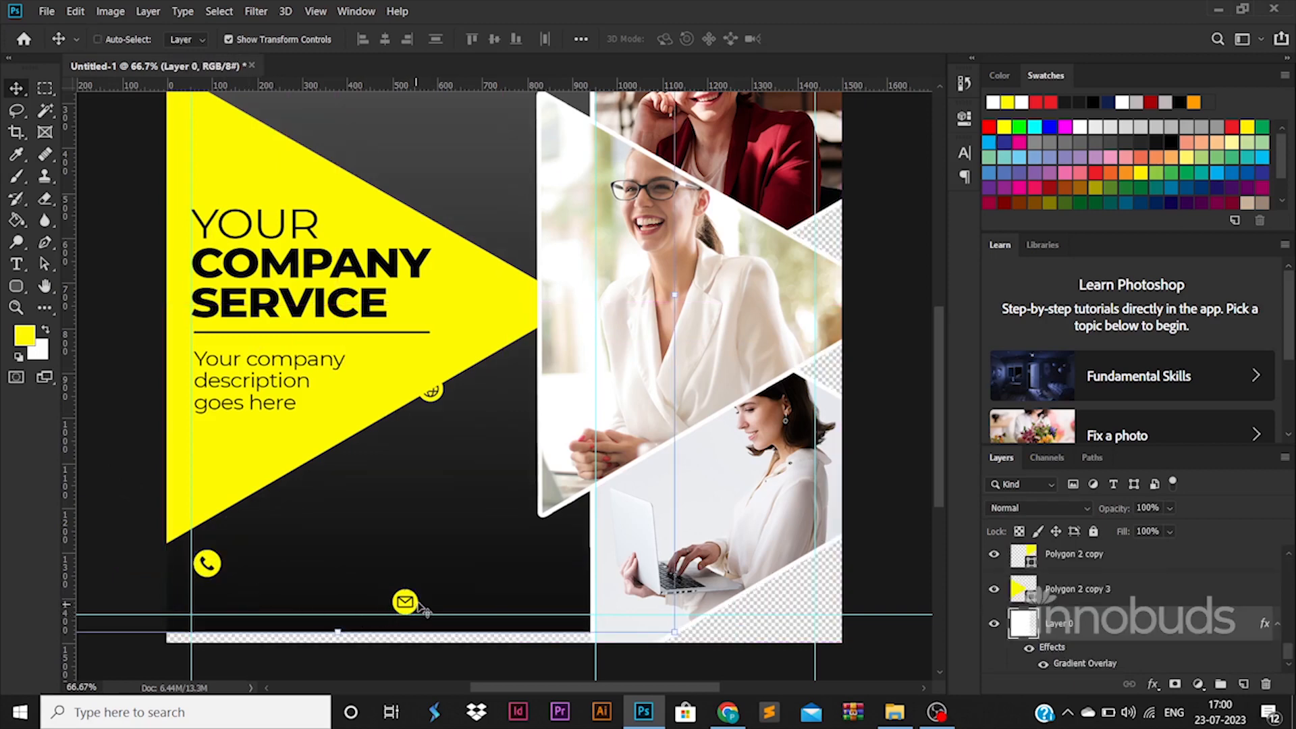
key(ctrl+z)
drag(413, 604, 217, 601)
Move the web icon down onto the email row and drag a copy of the description text lower
click(213, 557)
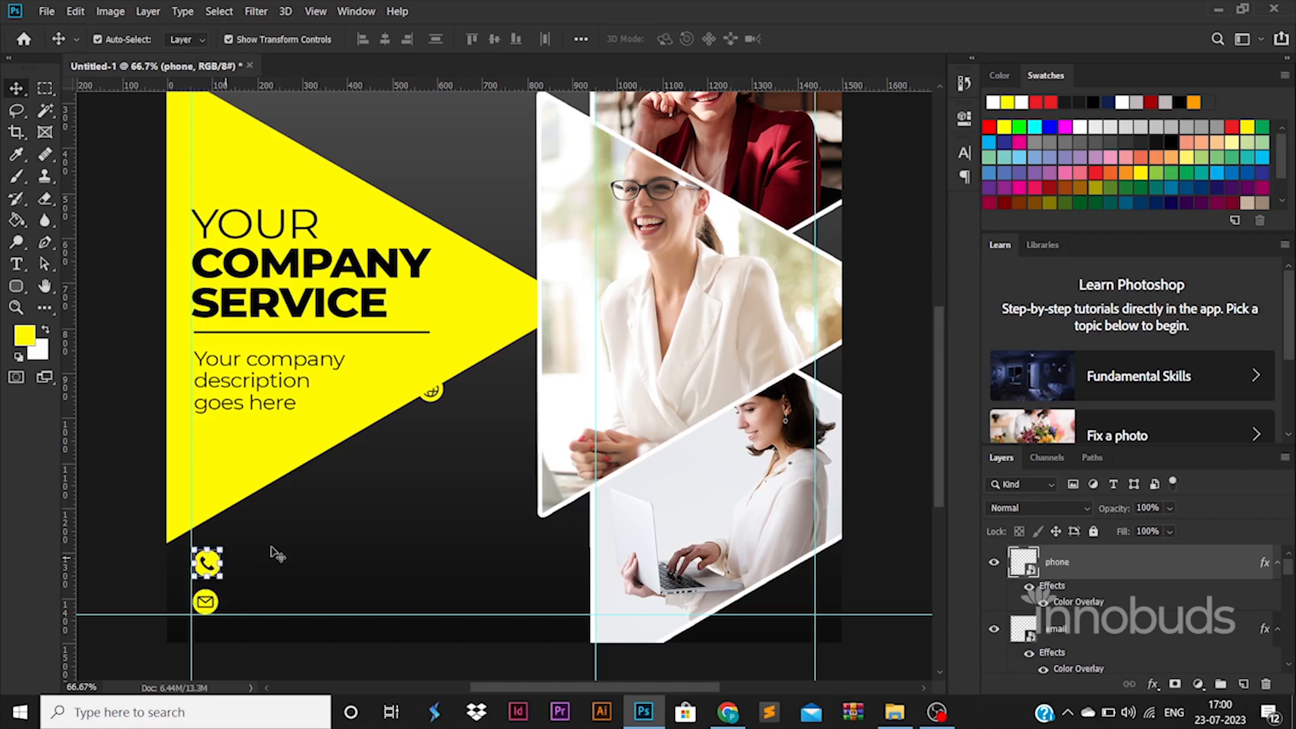
click(432, 392)
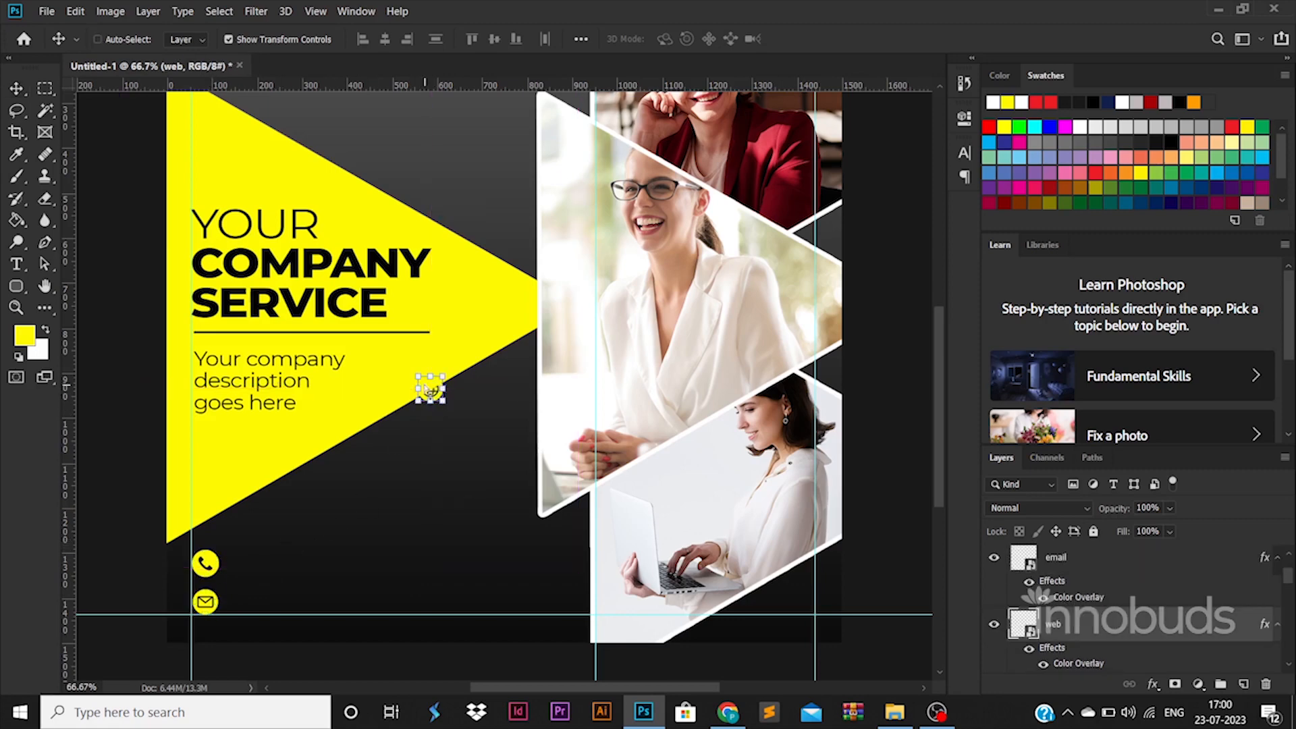
key(ctrl+t)
drag(432, 391, 433, 604)
key(Return)
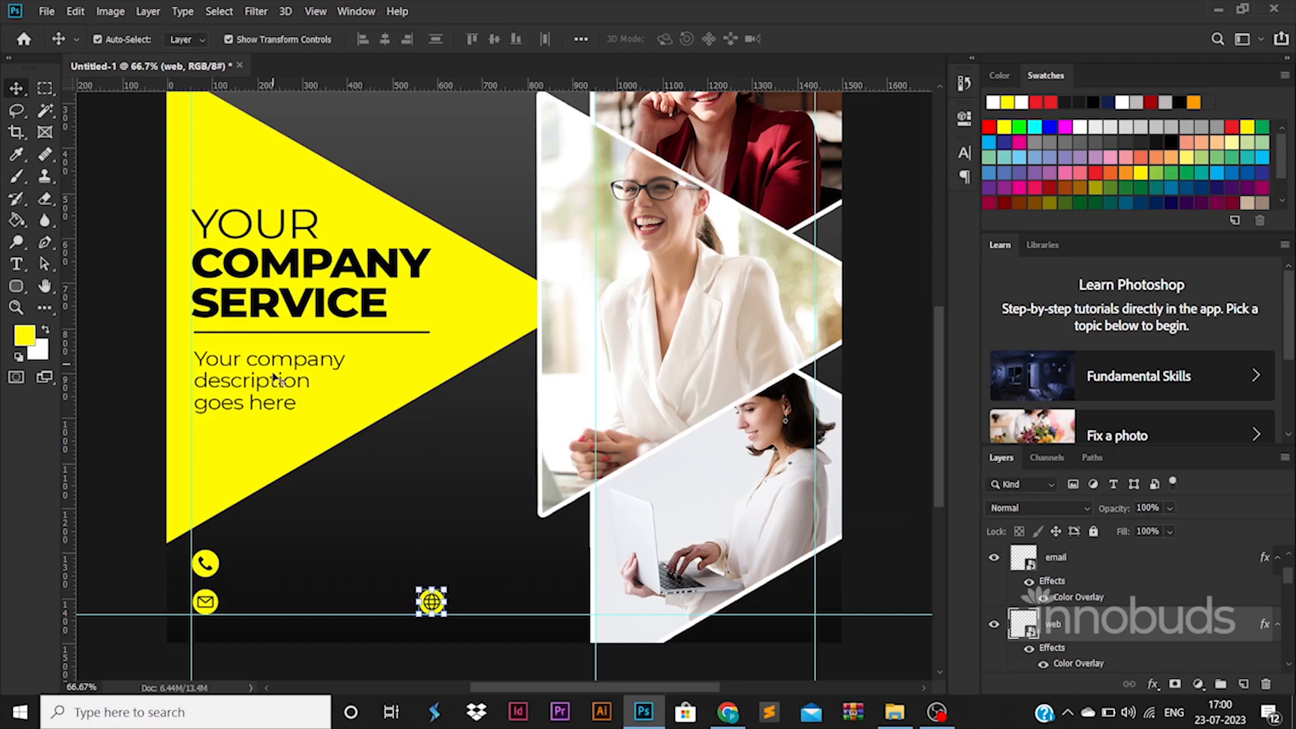
drag(276, 380, 378, 510)
Turn the duplicated text into a bold white phone number beside the phone icon
double_click(378, 511)
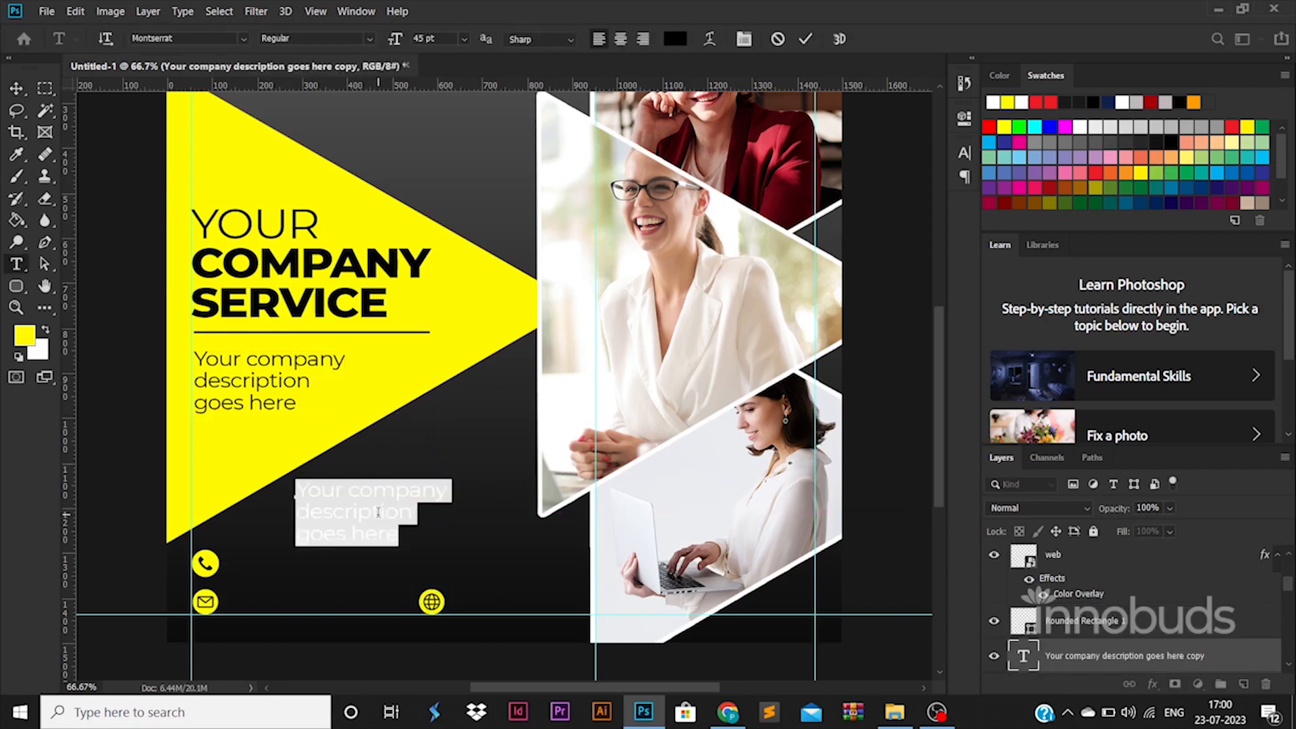
key(BackSpace)
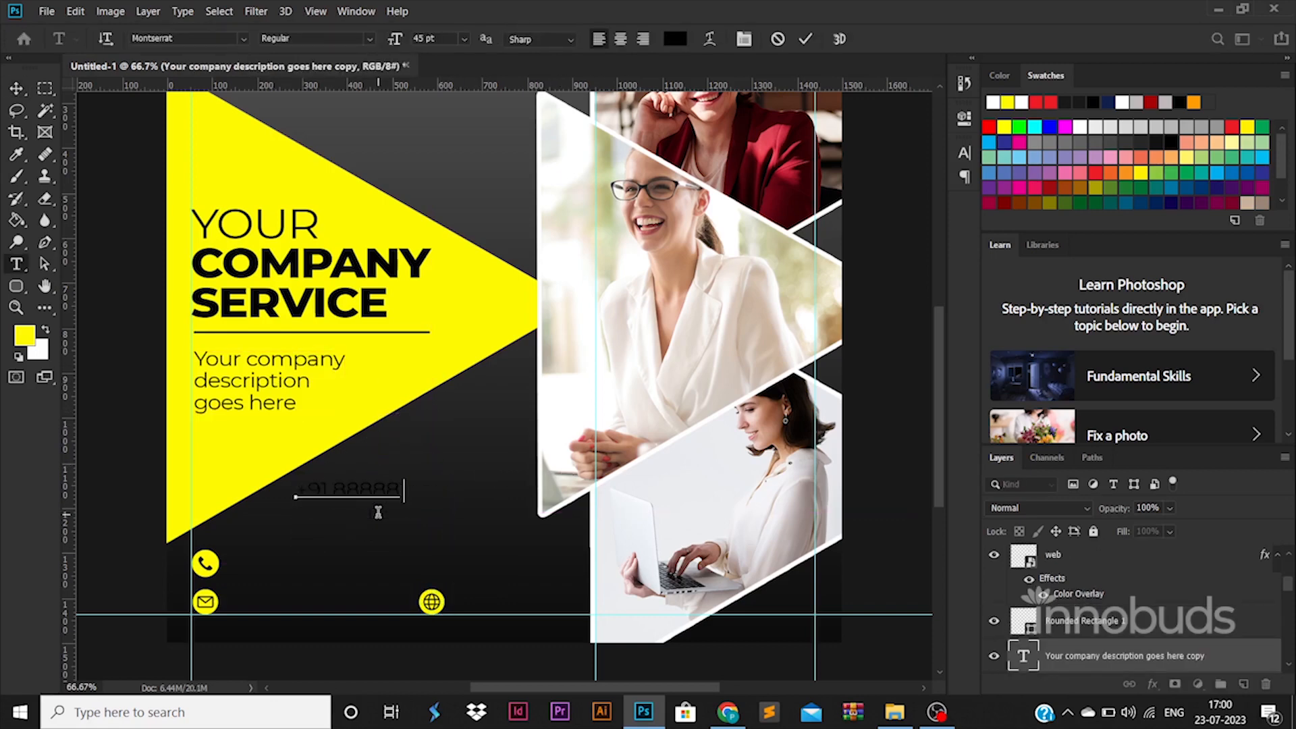
key(ctrl+a)
click(369, 38)
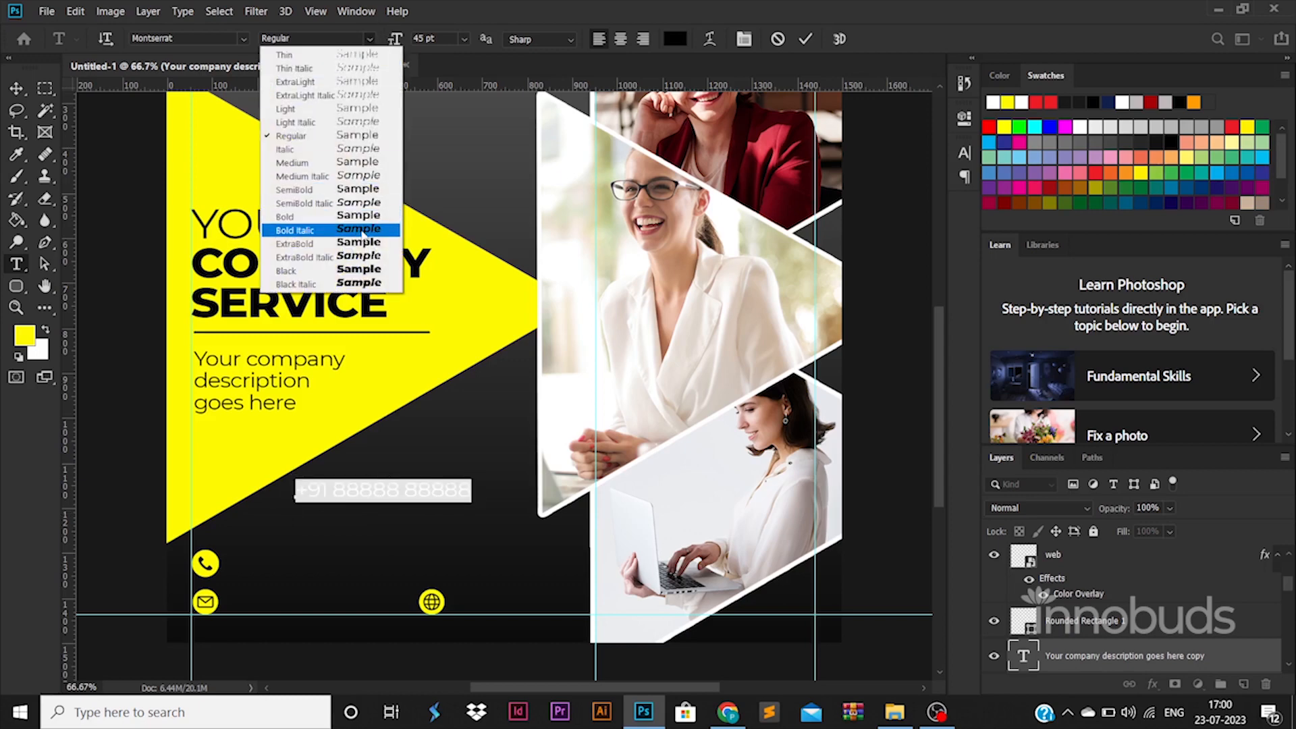
click(363, 218)
click(675, 39)
drag(858, 357, 780, 206)
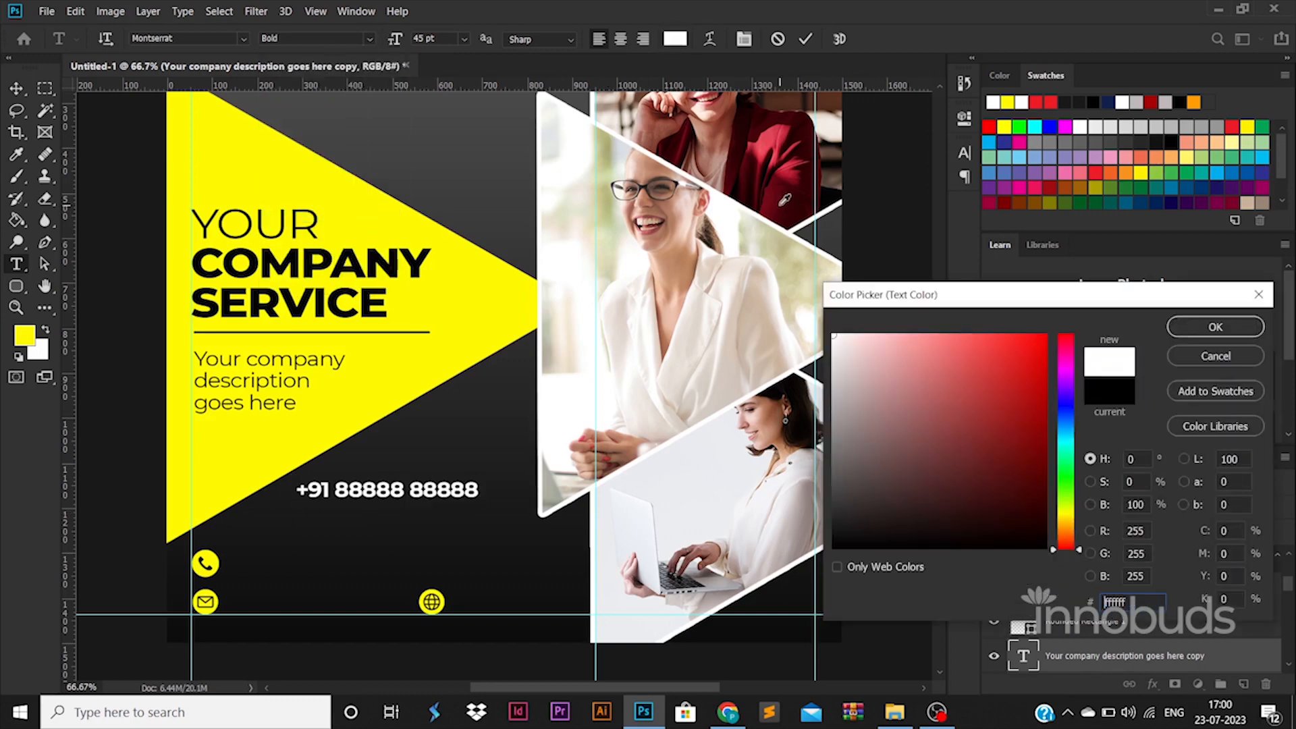
click(1215, 327)
click(16, 87)
drag(440, 497, 385, 604)
Enter the email address beside the email icon in 30 pt Regular text
double_click(372, 594)
text(em)
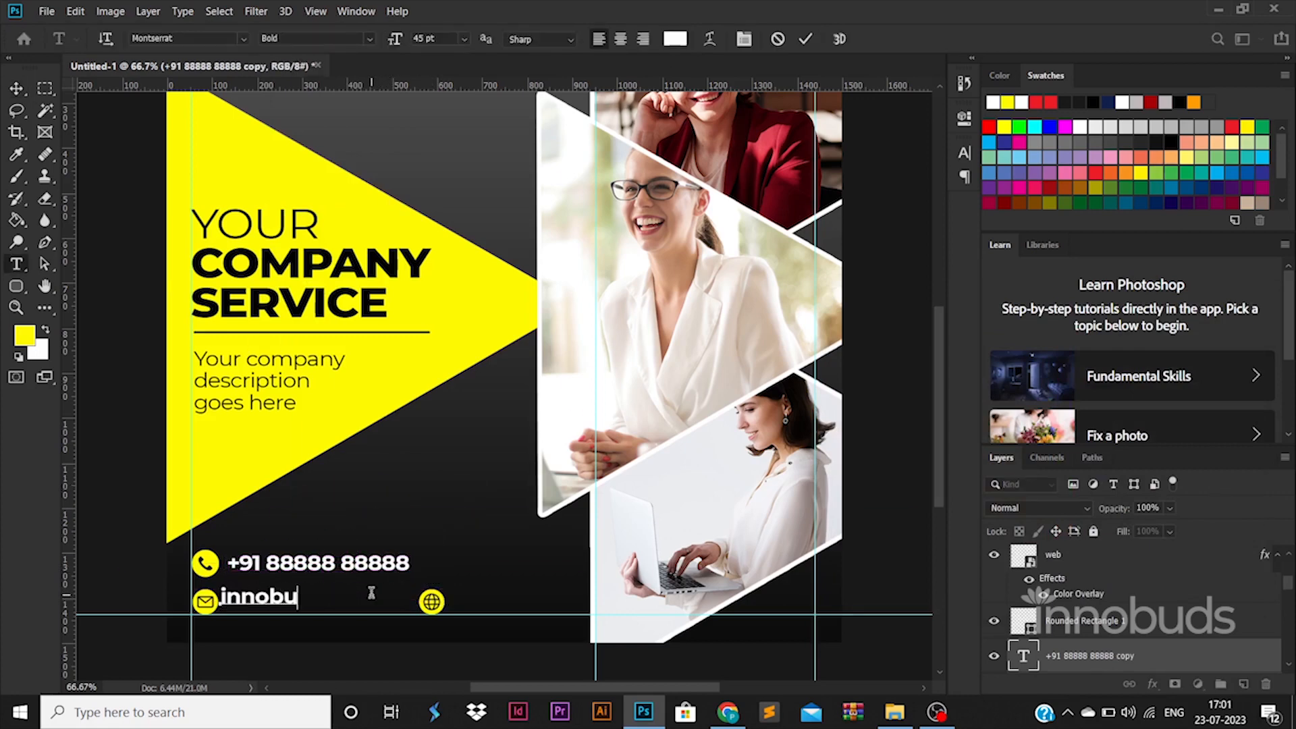
key(ctrl+a)
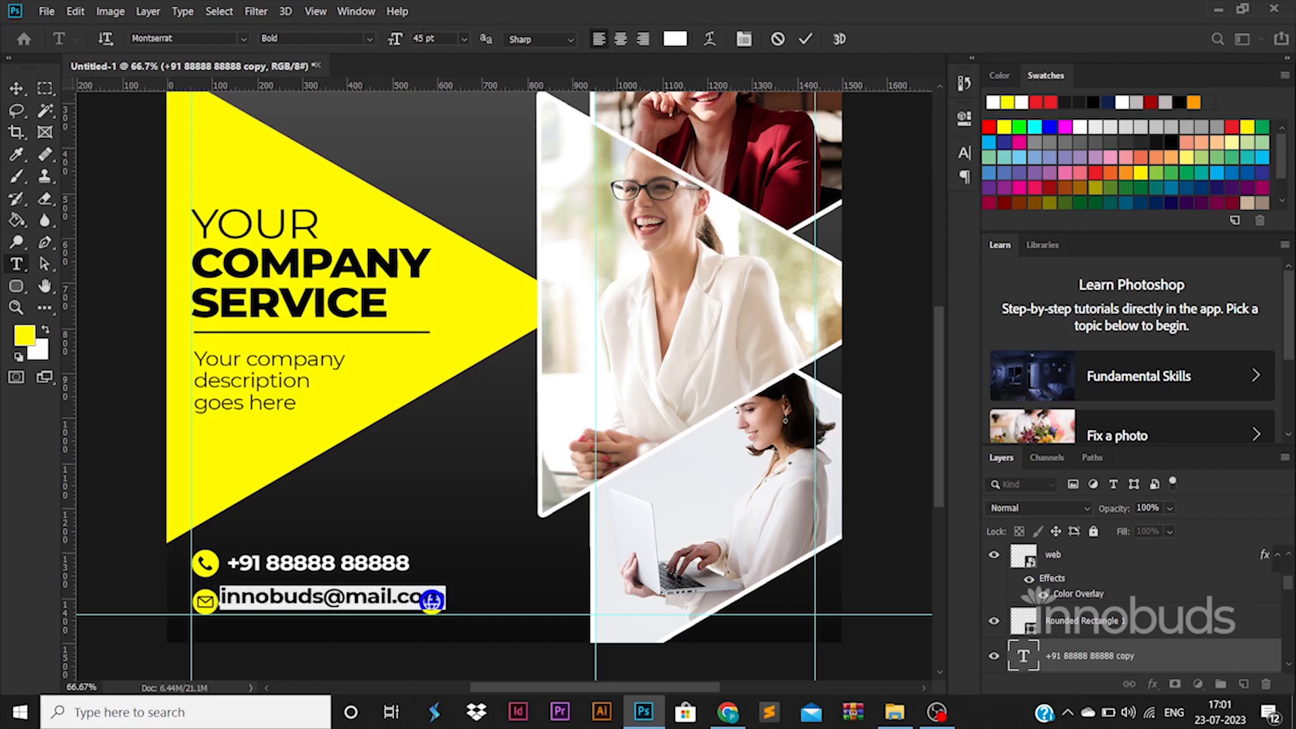
text(30)
click(17, 89)
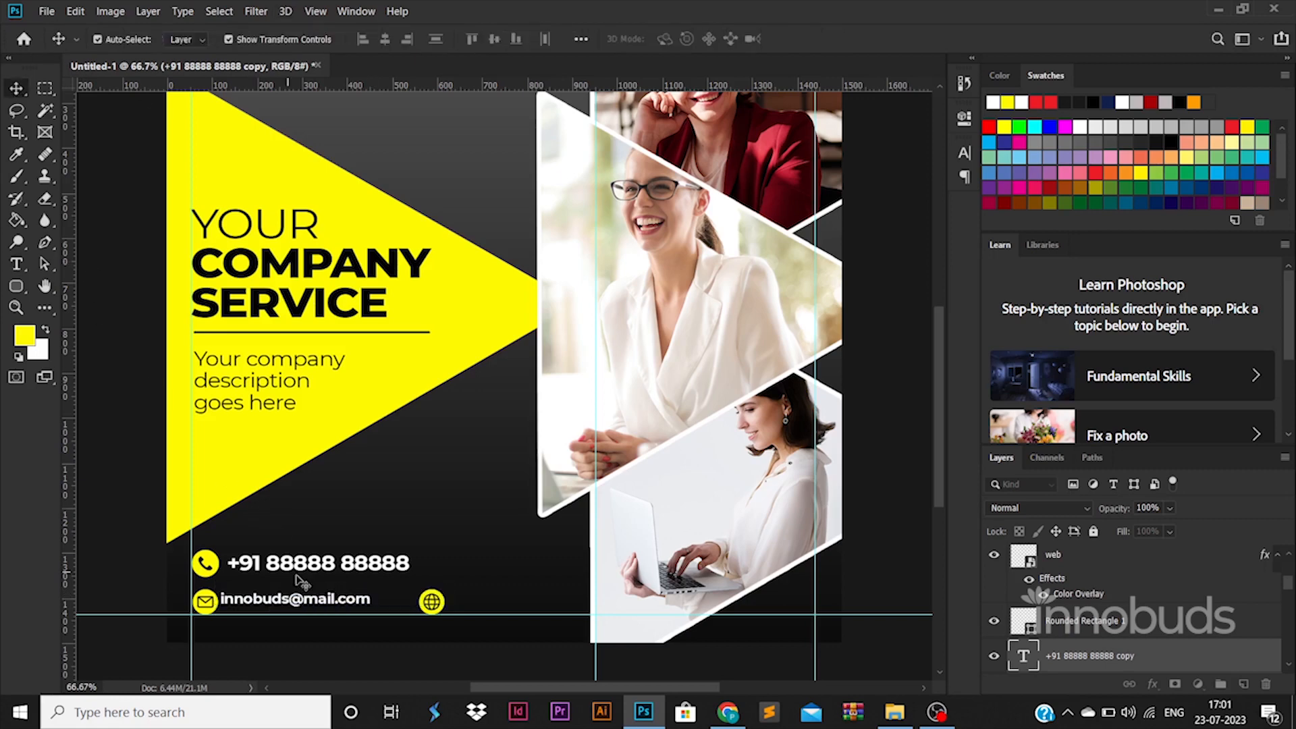
drag(316, 601, 324, 605)
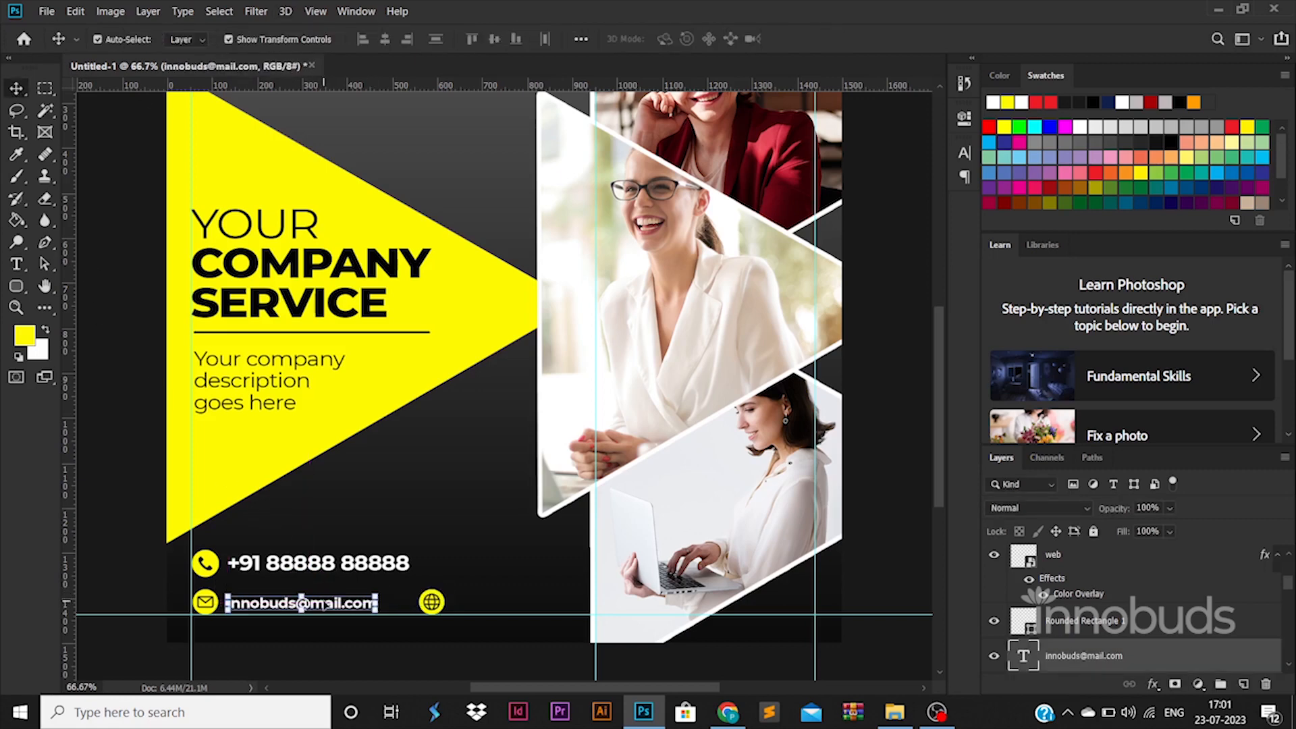
double_click(1025, 656)
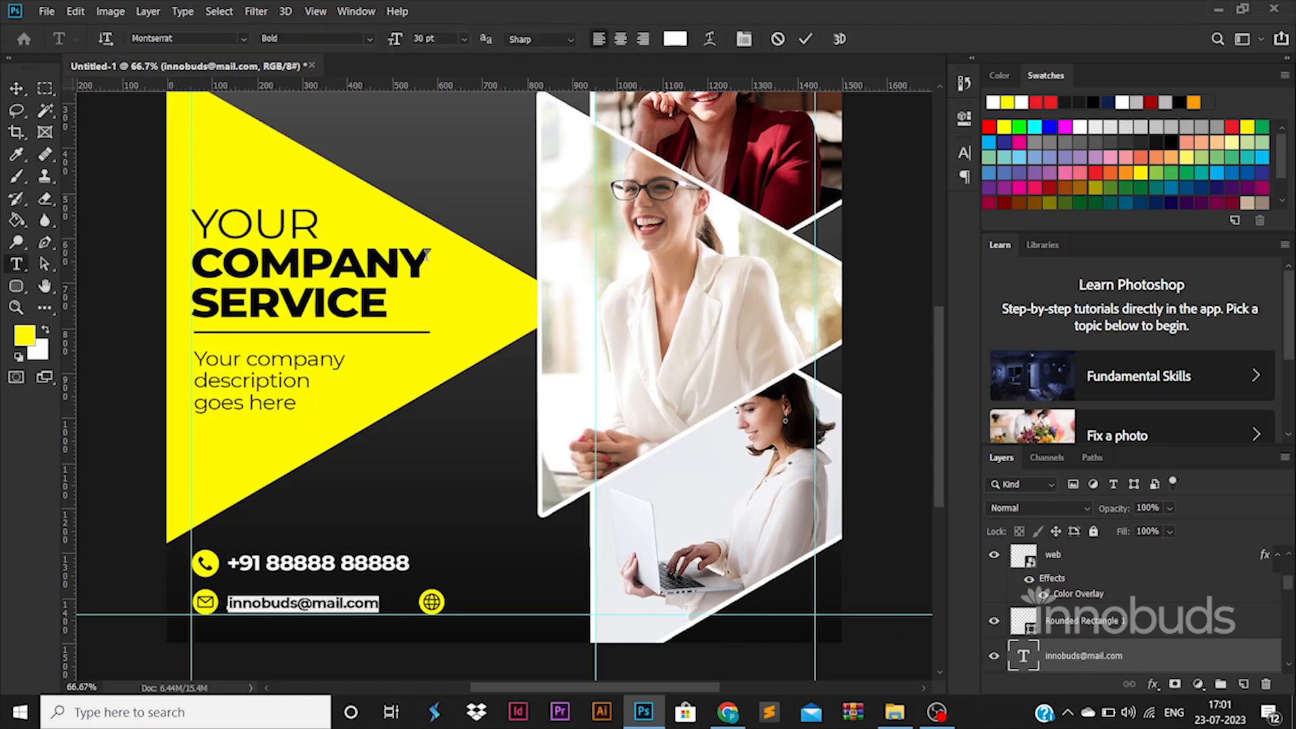
click(370, 42)
click(332, 136)
click(16, 89)
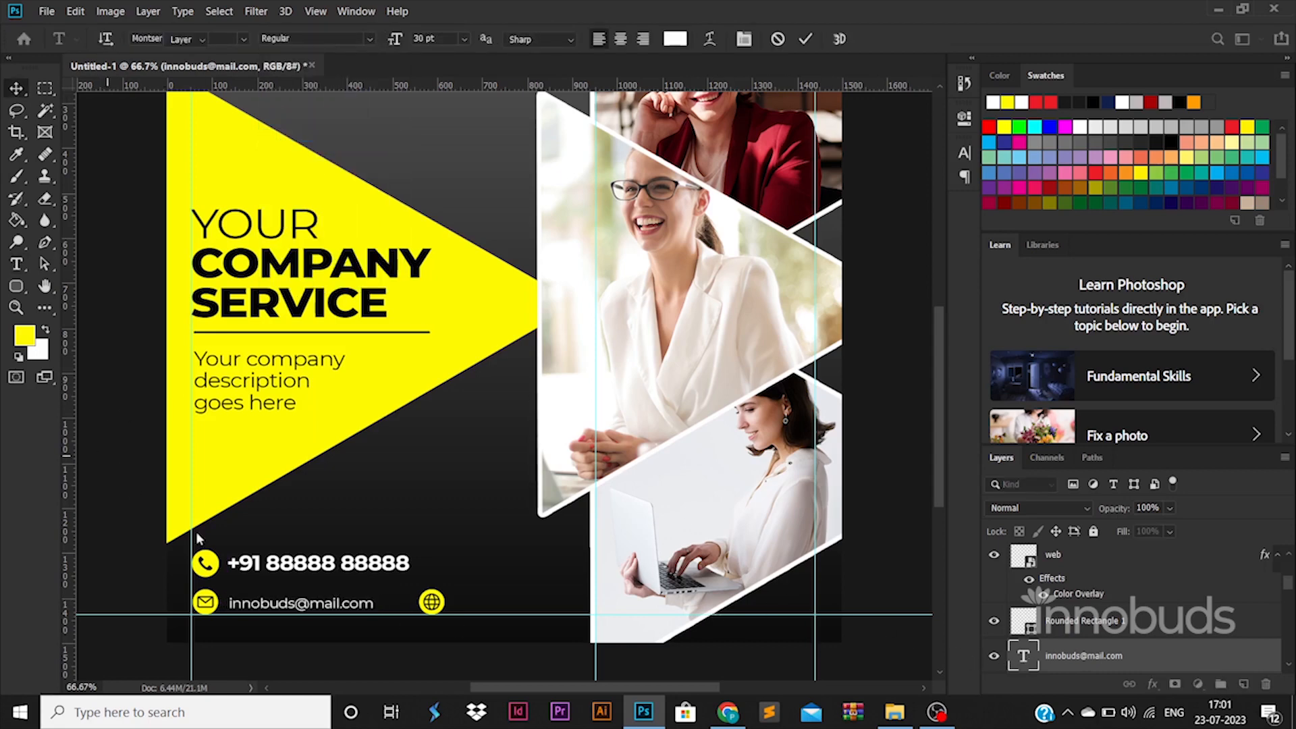
drag(329, 605, 557, 603)
double_click(544, 600)
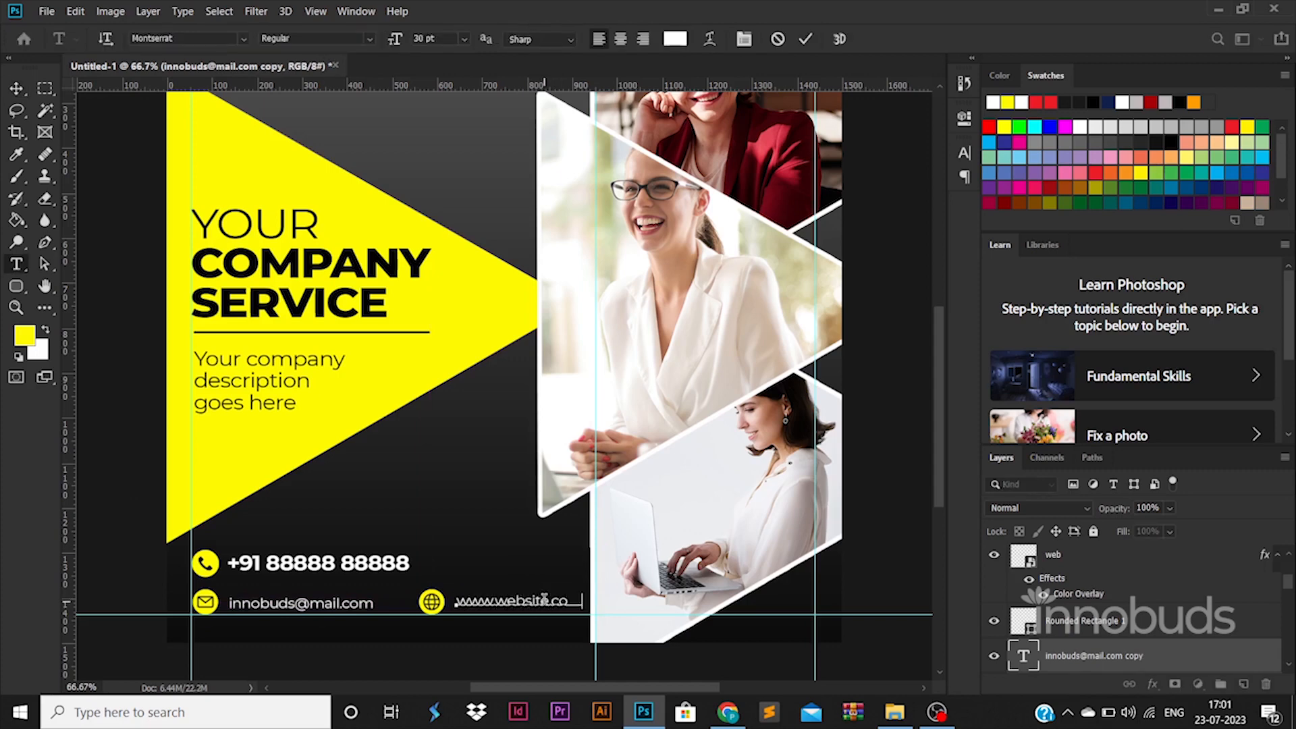
click(17, 91)
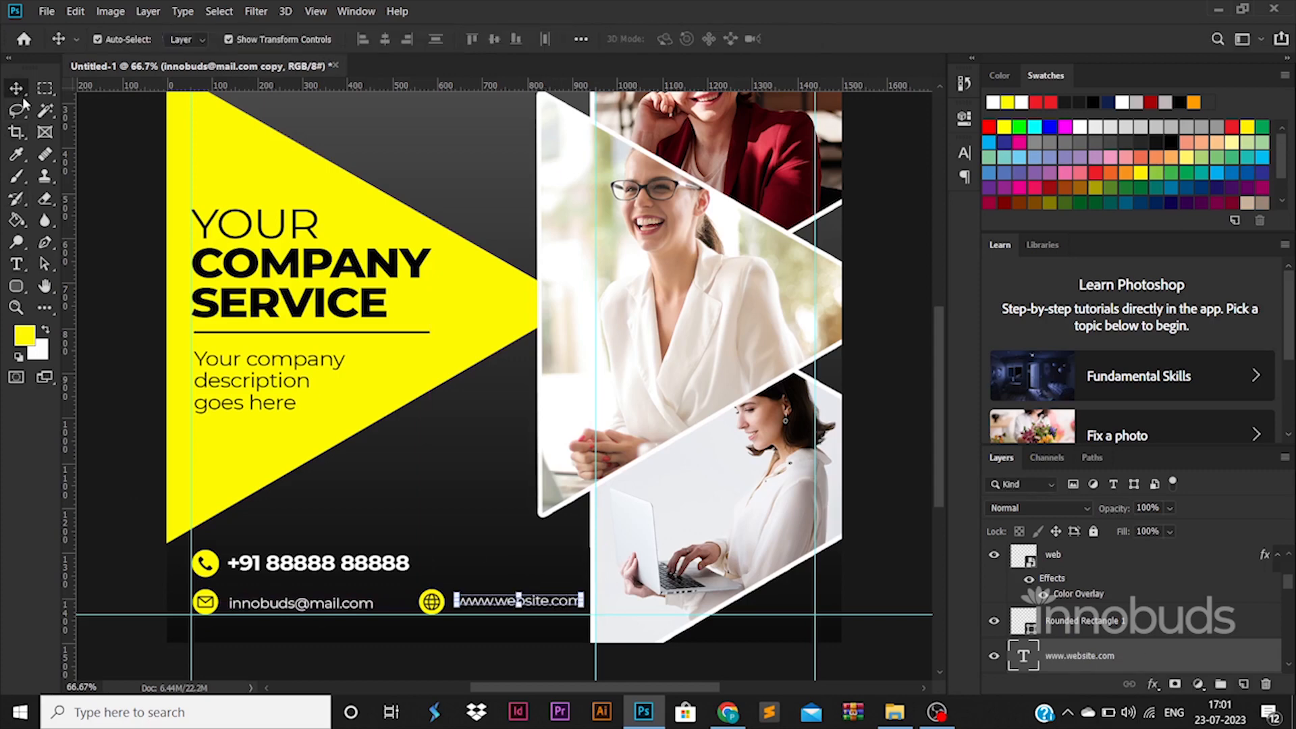
double_click(515, 603)
click(424, 614)
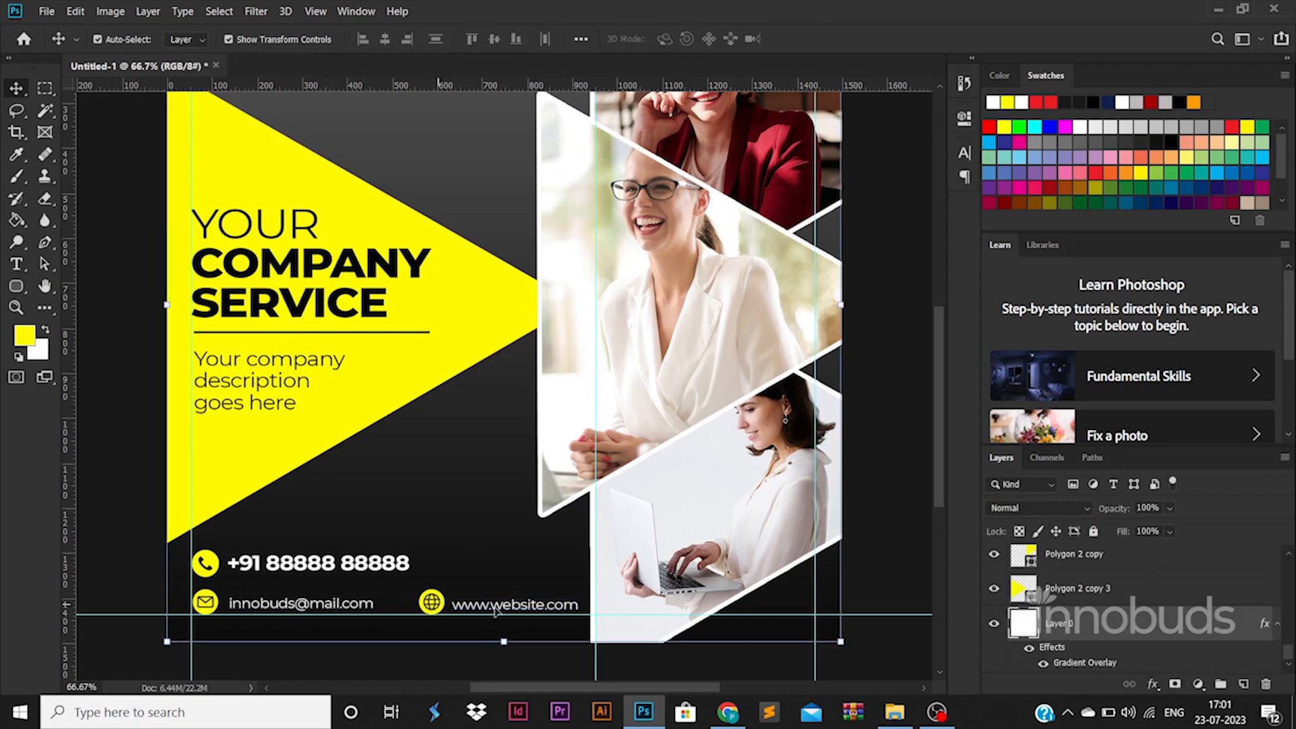
click(444, 598)
Nudge the globe icon and website text left, and realign the phone icon with its number
shift+click(516, 605)
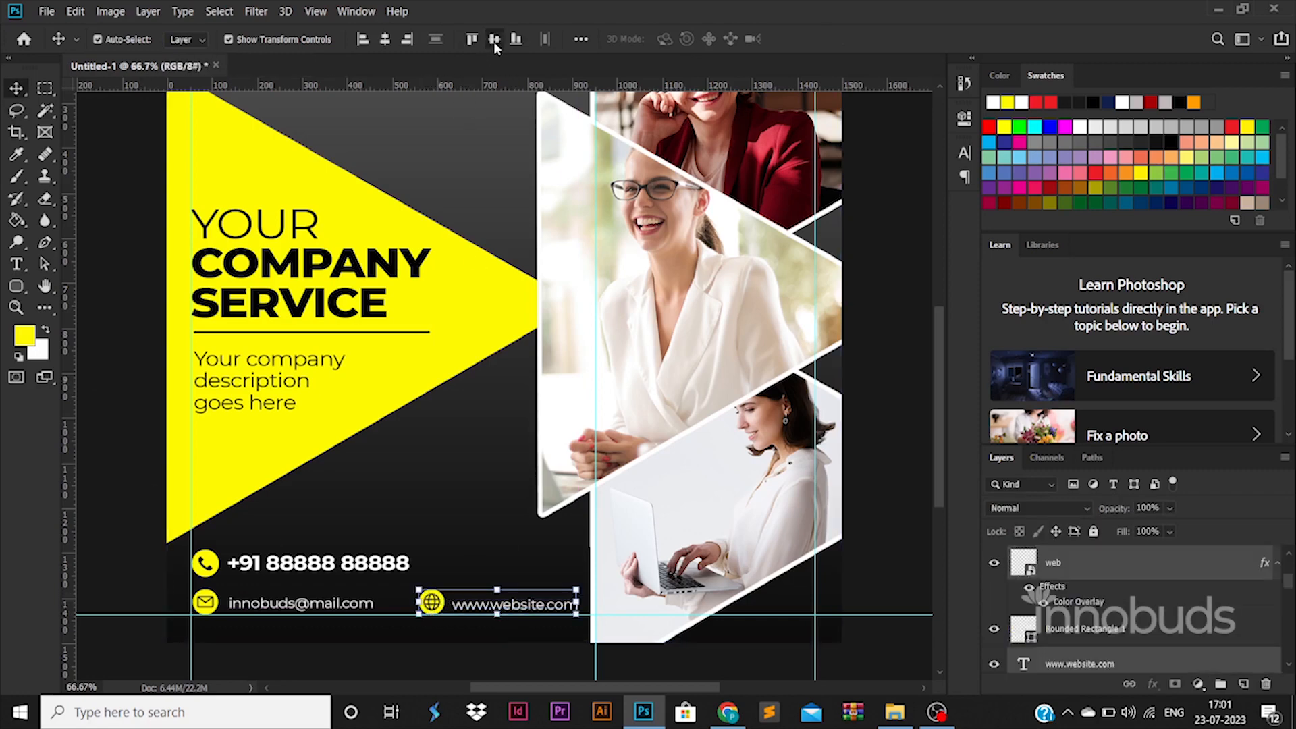
key(shift+Left)
key(shift+Left)
key(shift+Left)
key(shift+Left)
key(shift+Left)
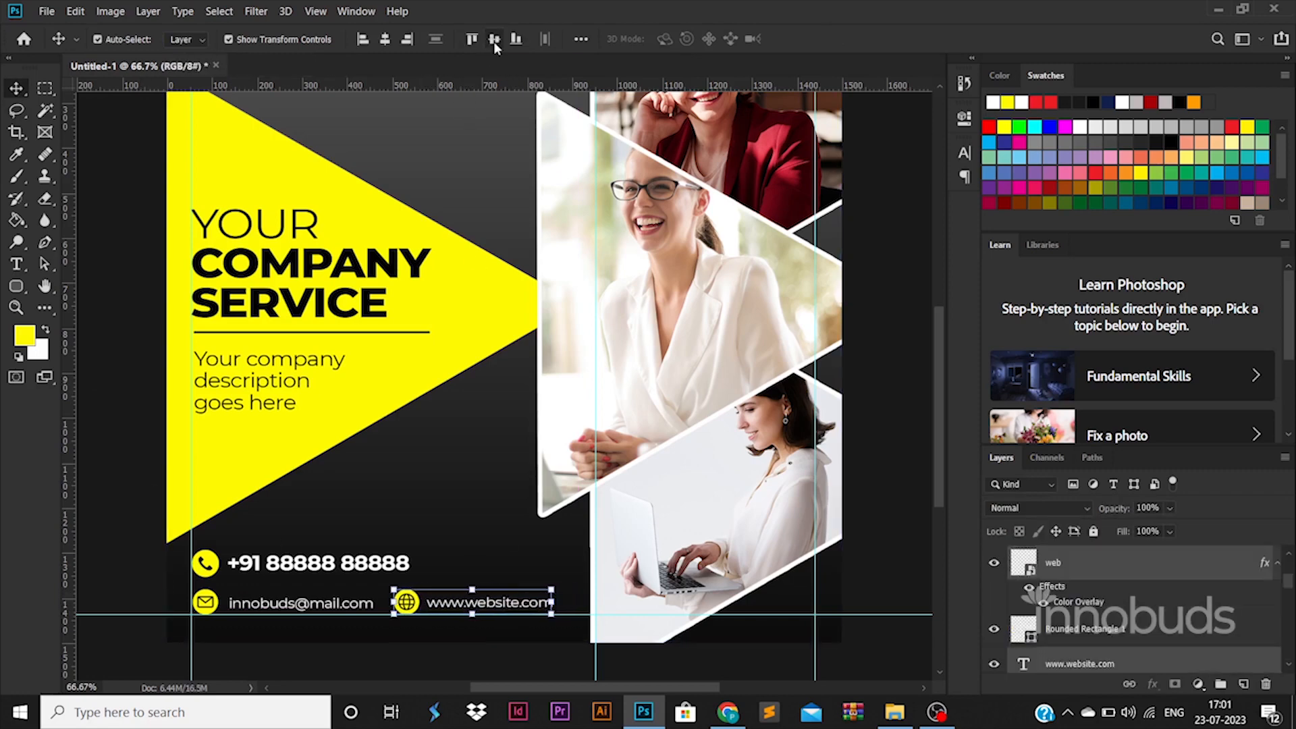
click(360, 568)
click(157, 540)
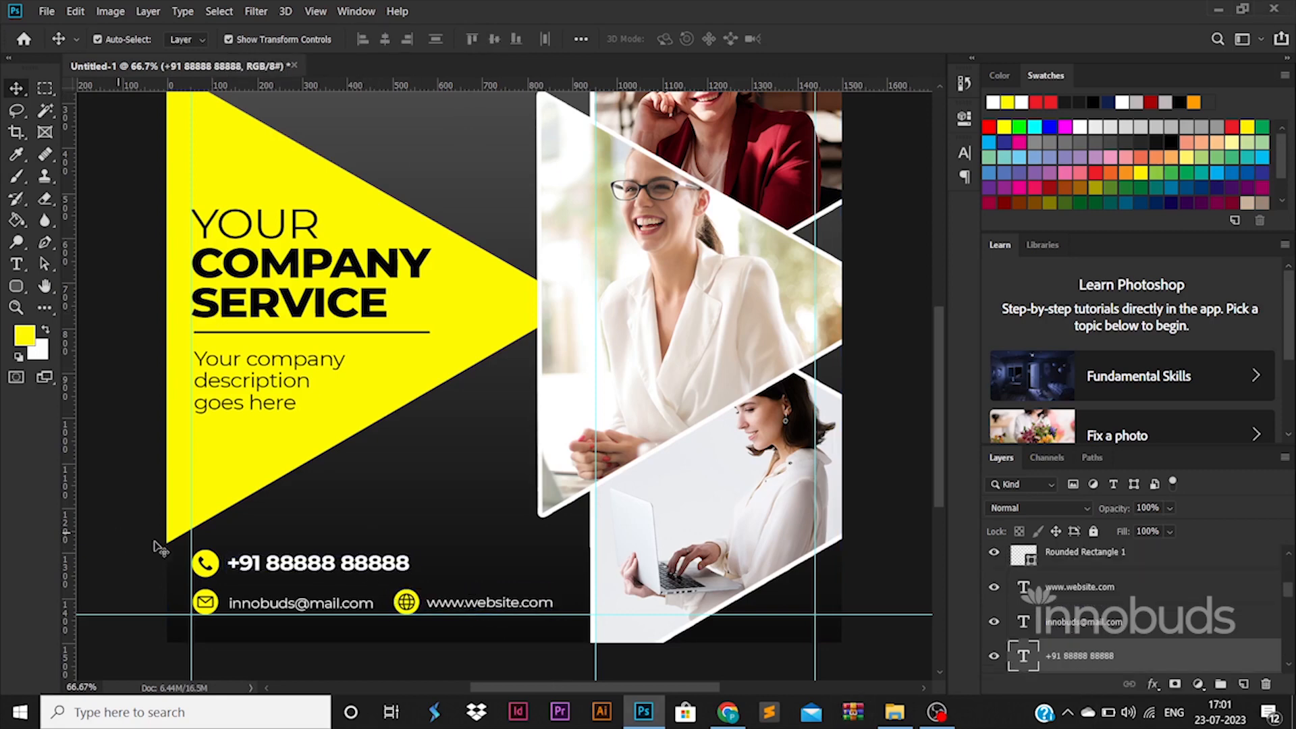
click(203, 562)
shift+click(319, 566)
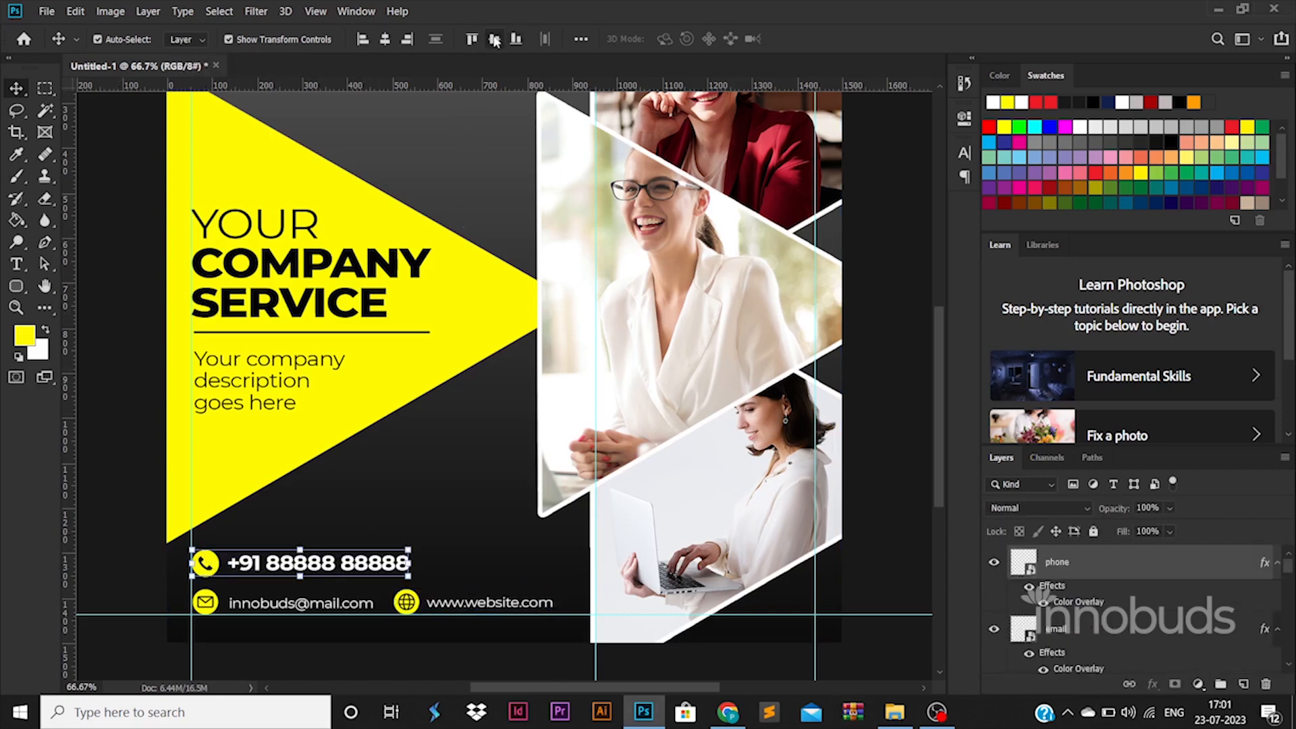
key(Down)
key(Down)
key(Down)
key(Down)
key(Down)
key(Down)
key(Down)
key(Down)
key(Down)
key(Down)
key(Down)
key(Down)
key(Up)
key(Up)
key(Up)
key(Up)
key(Up)
key(Up)
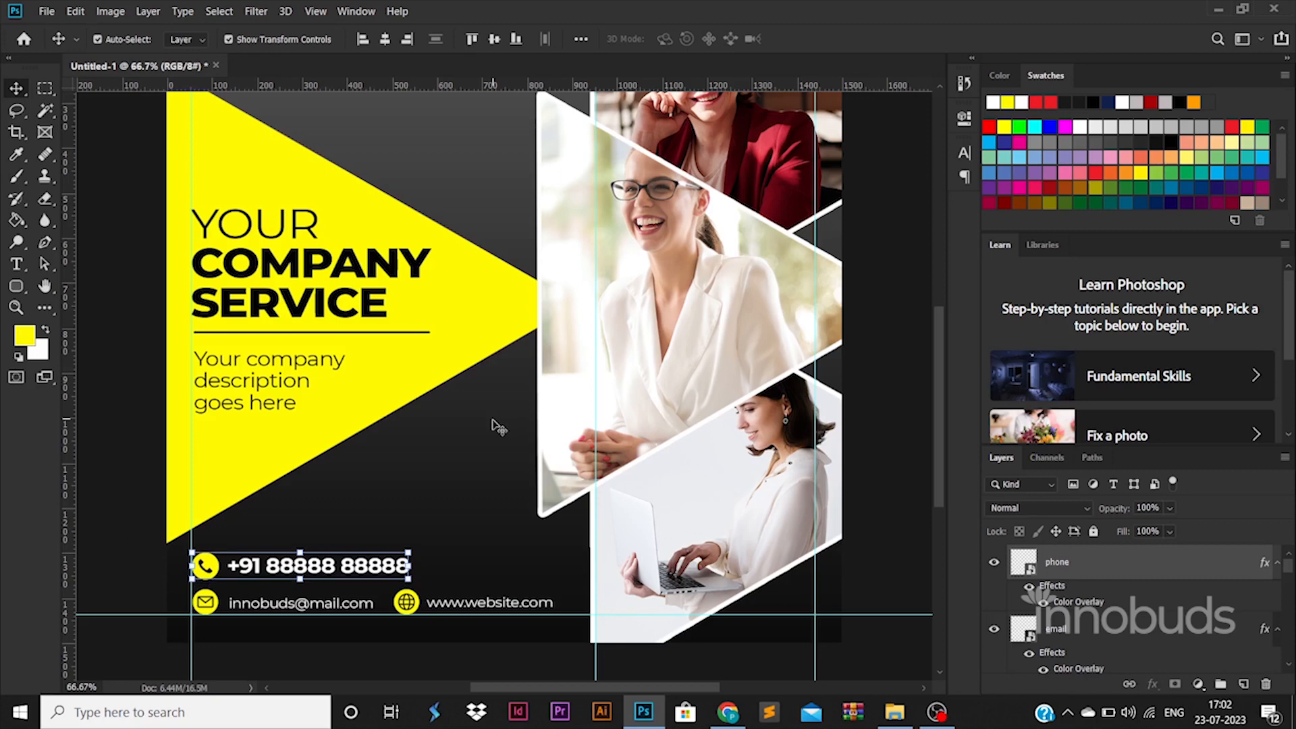
Draw a thin rectangle line along the phone row
click(16, 286)
drag(194, 565, 668, 565)
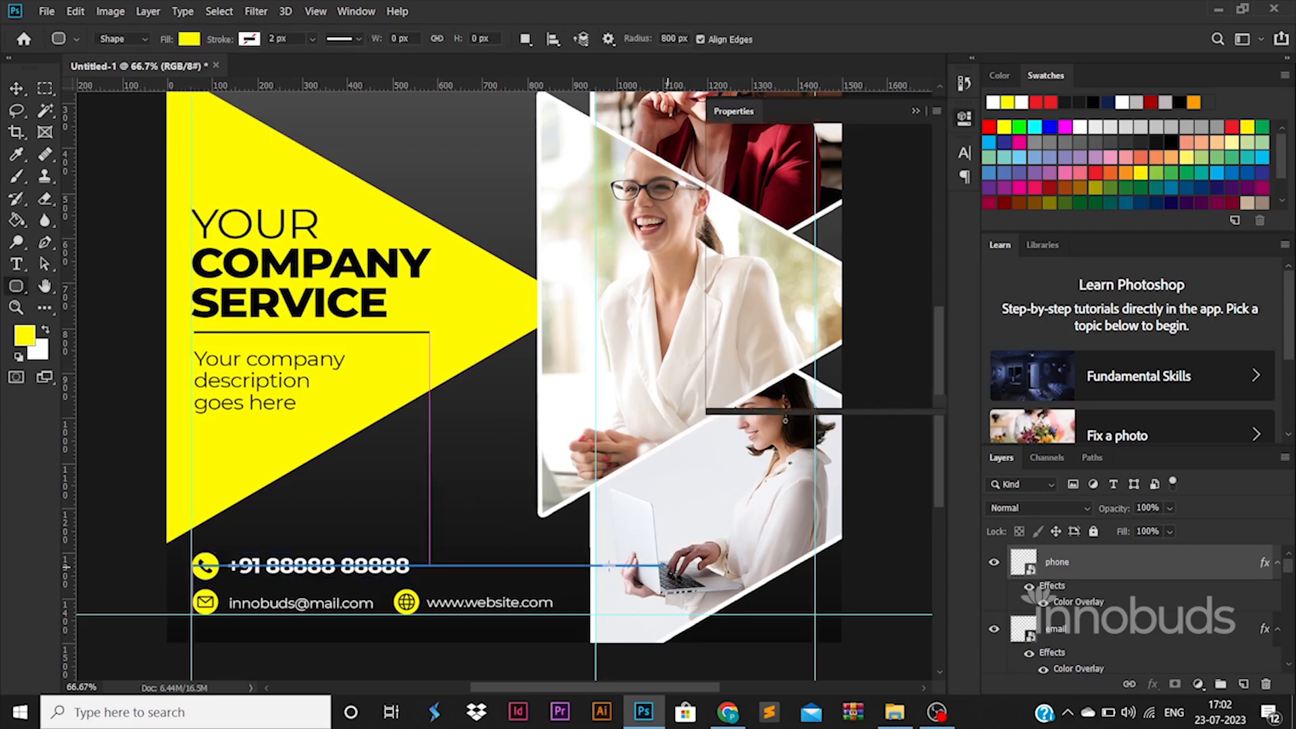
click(26, 90)
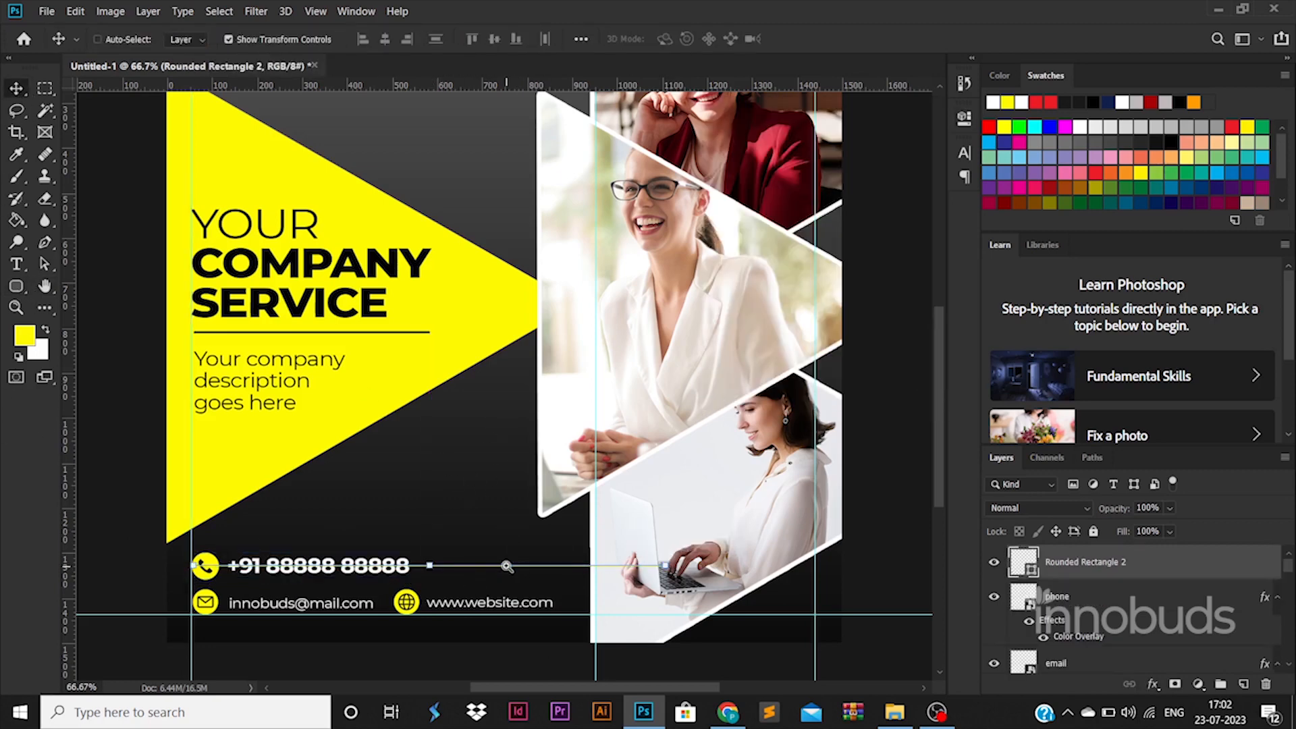
Start the thin line after the phone number and move its layer down just above Layer 0
scroll(507, 567, up, 2)
drag(507, 568, 945, 570)
scroll(530, 569, down, 1)
scroll(530, 569, down, 1)
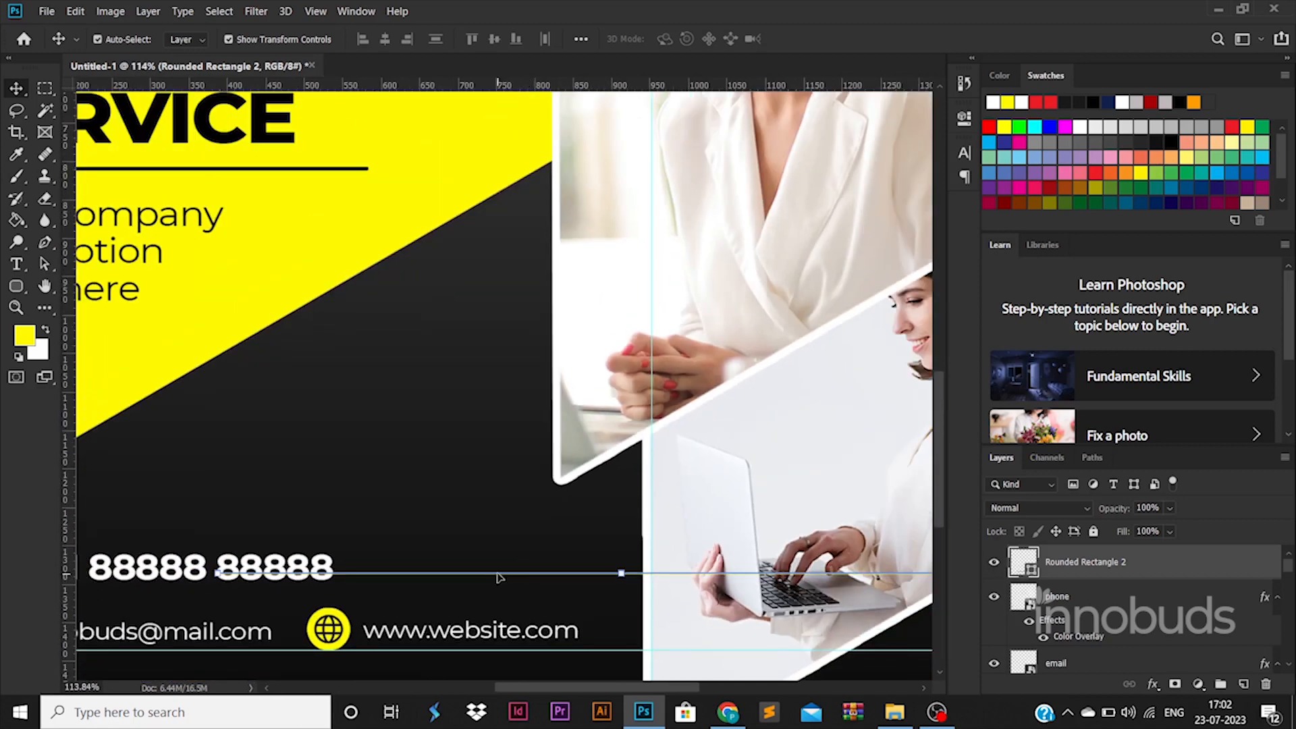
key(ctrl+t)
drag(497, 574, 648, 567)
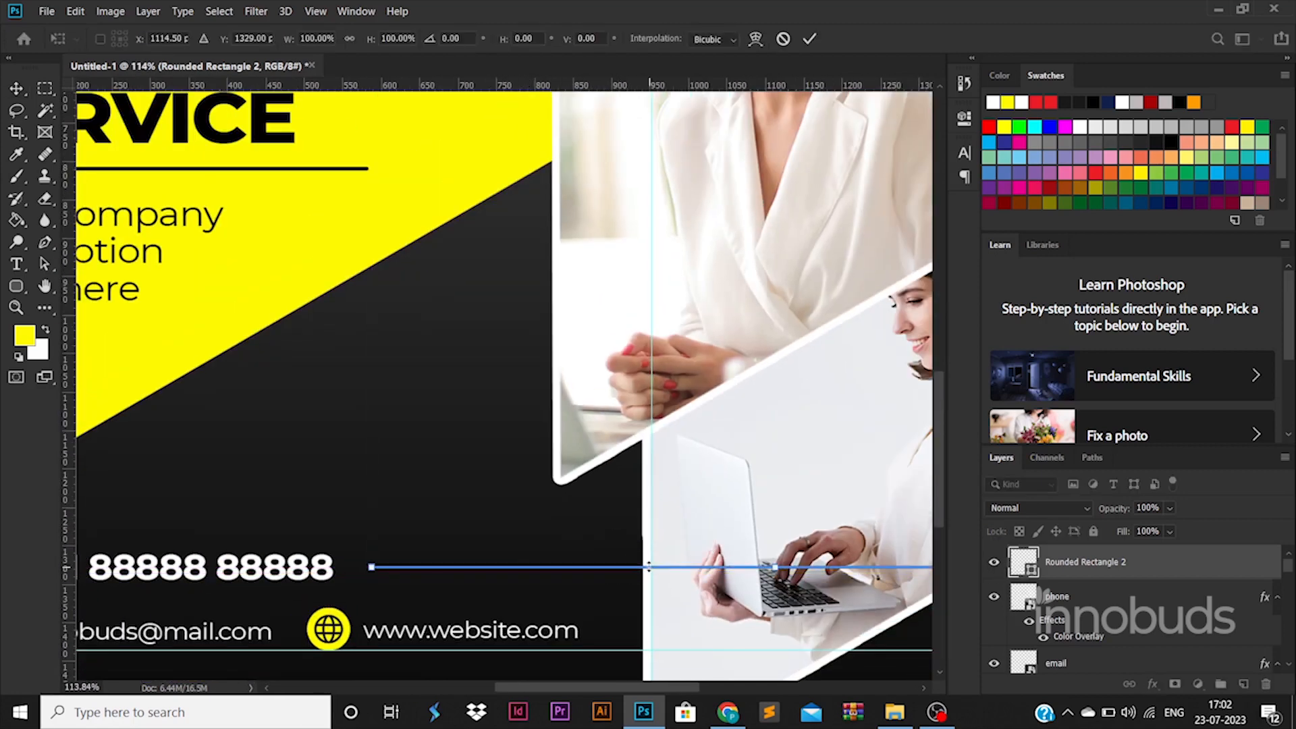
key(Return)
click(656, 278)
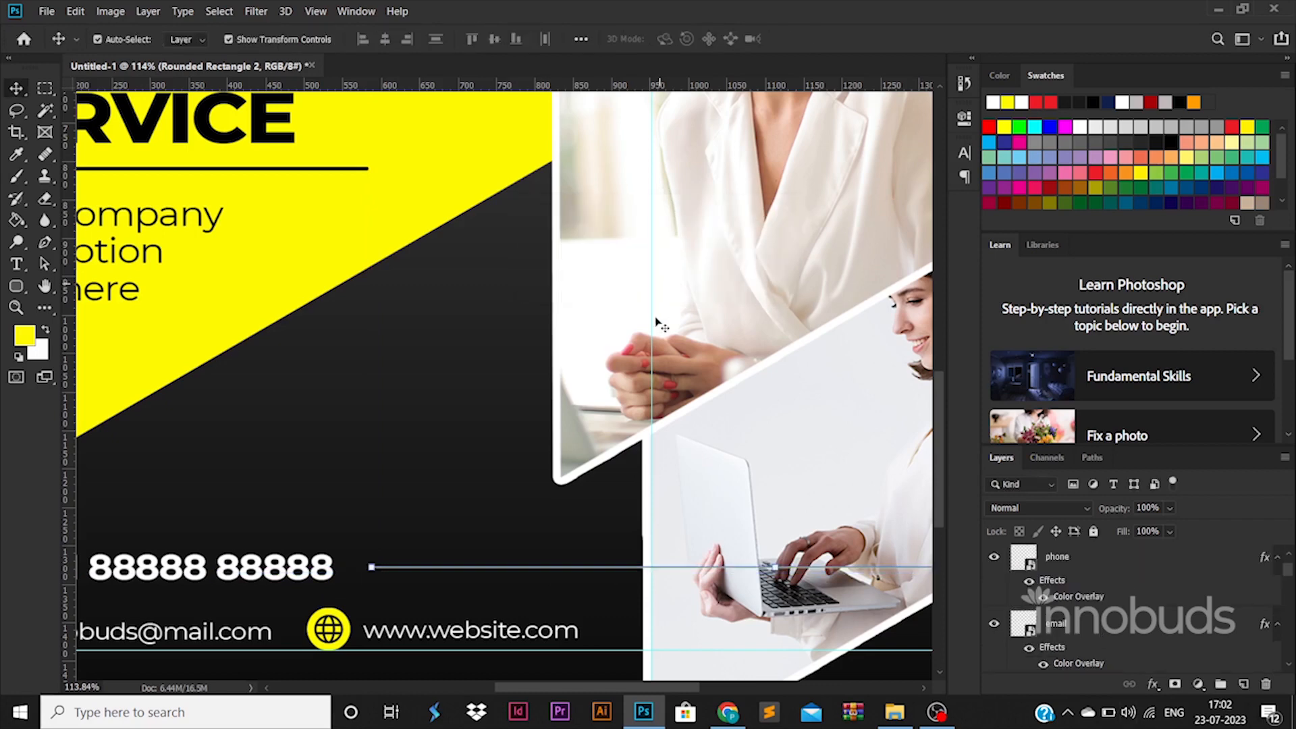
drag(1152, 568, 1129, 610)
scroll(589, 547, down, 1)
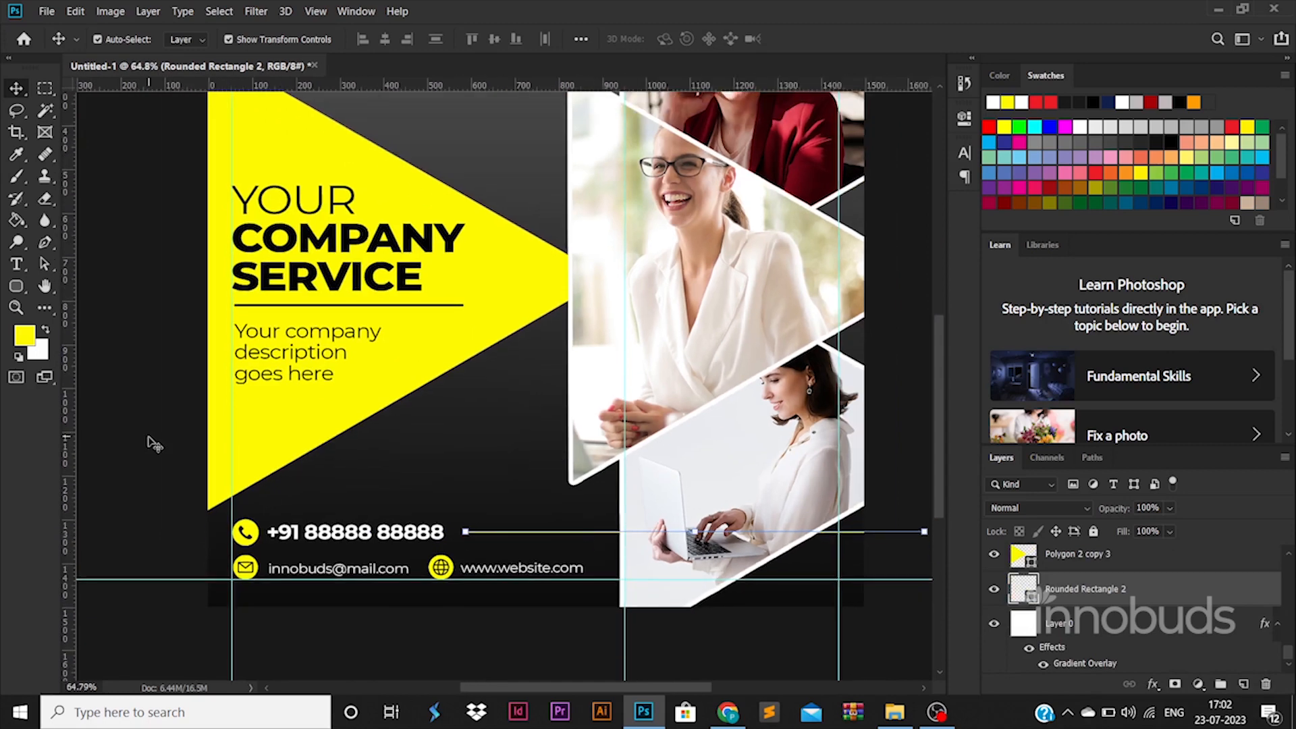
Duplicate the company title lower down and retype it as the Reach Us heading
click(150, 440)
drag(317, 204, 493, 434)
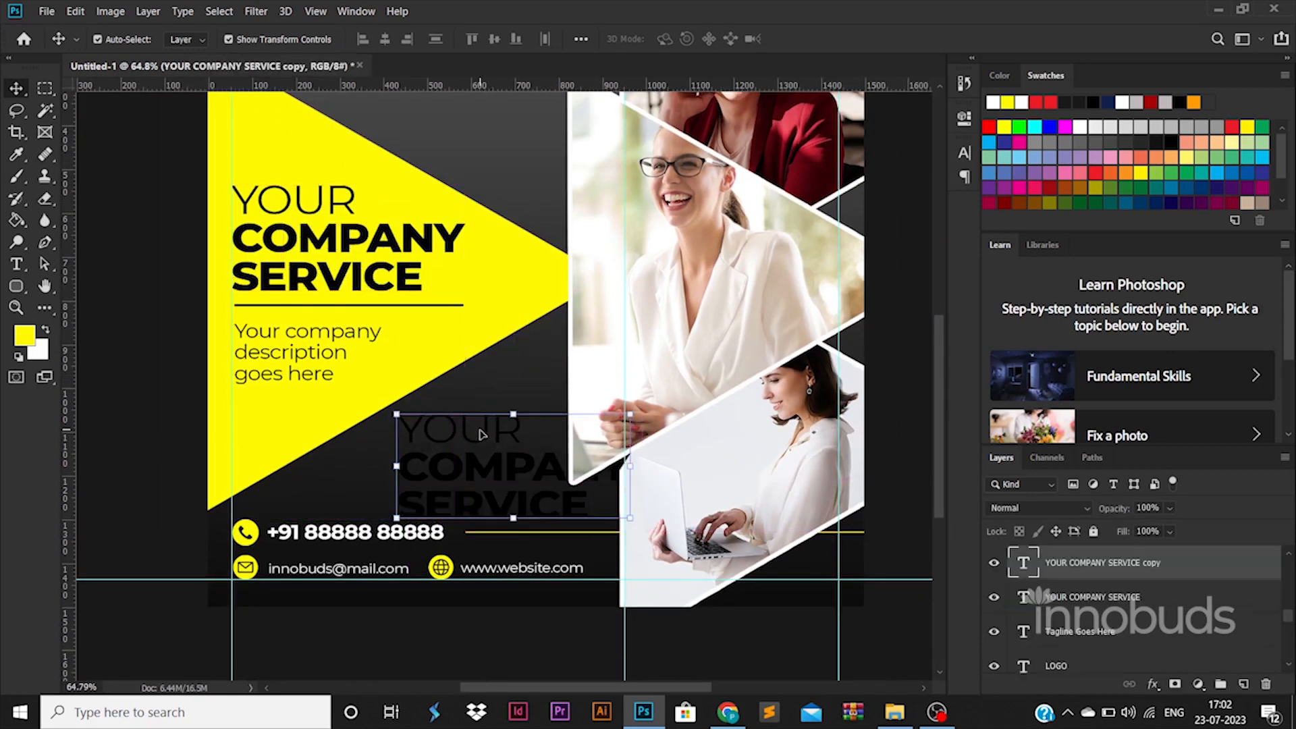
double_click(482, 432)
text(rea)
key(ctrl+a)
text(REA)
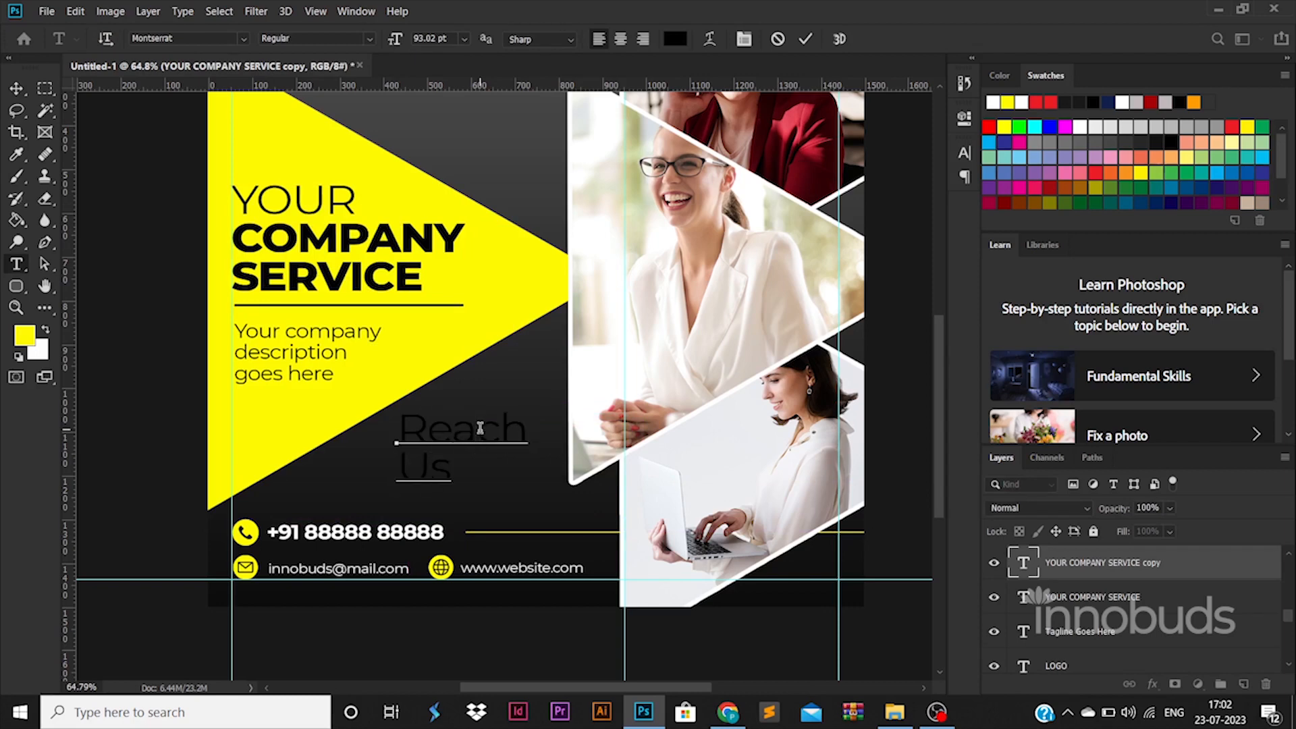
Make the new heading Bold and white
key(ctrl+a)
click(315, 38)
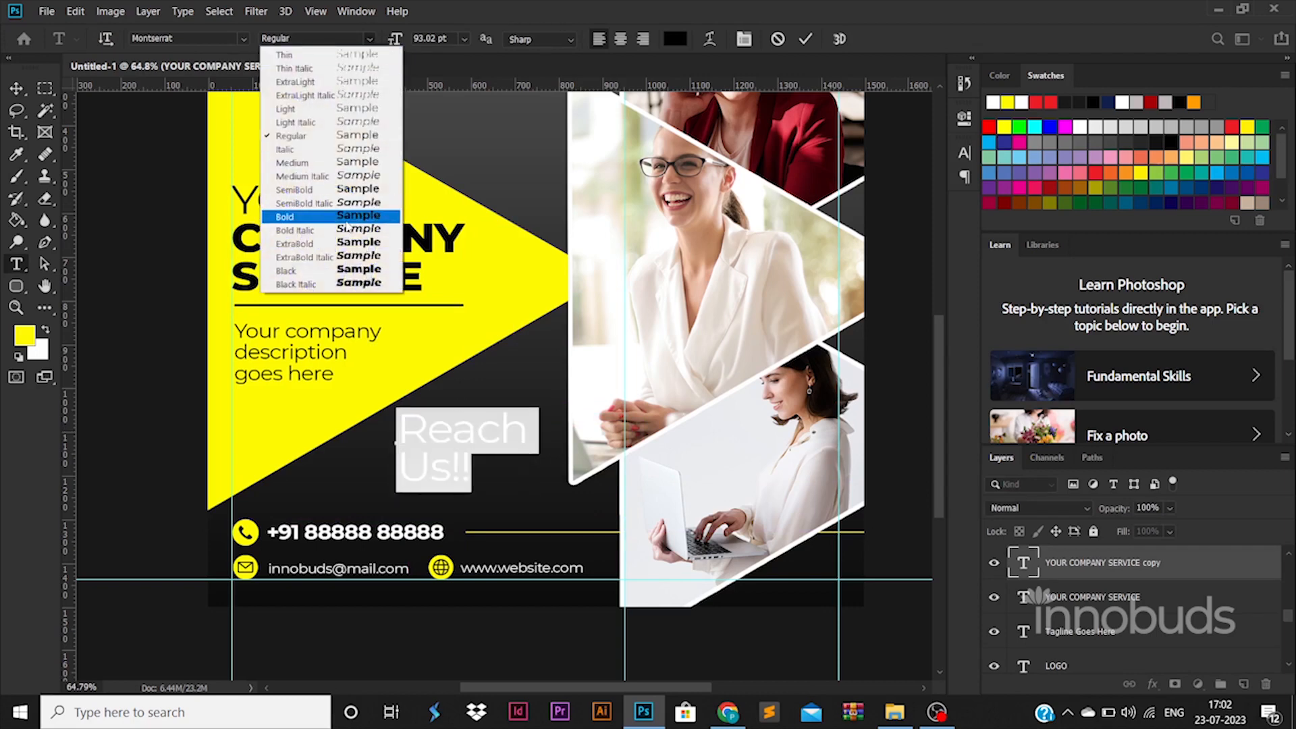
click(290, 215)
click(675, 38)
click(763, 219)
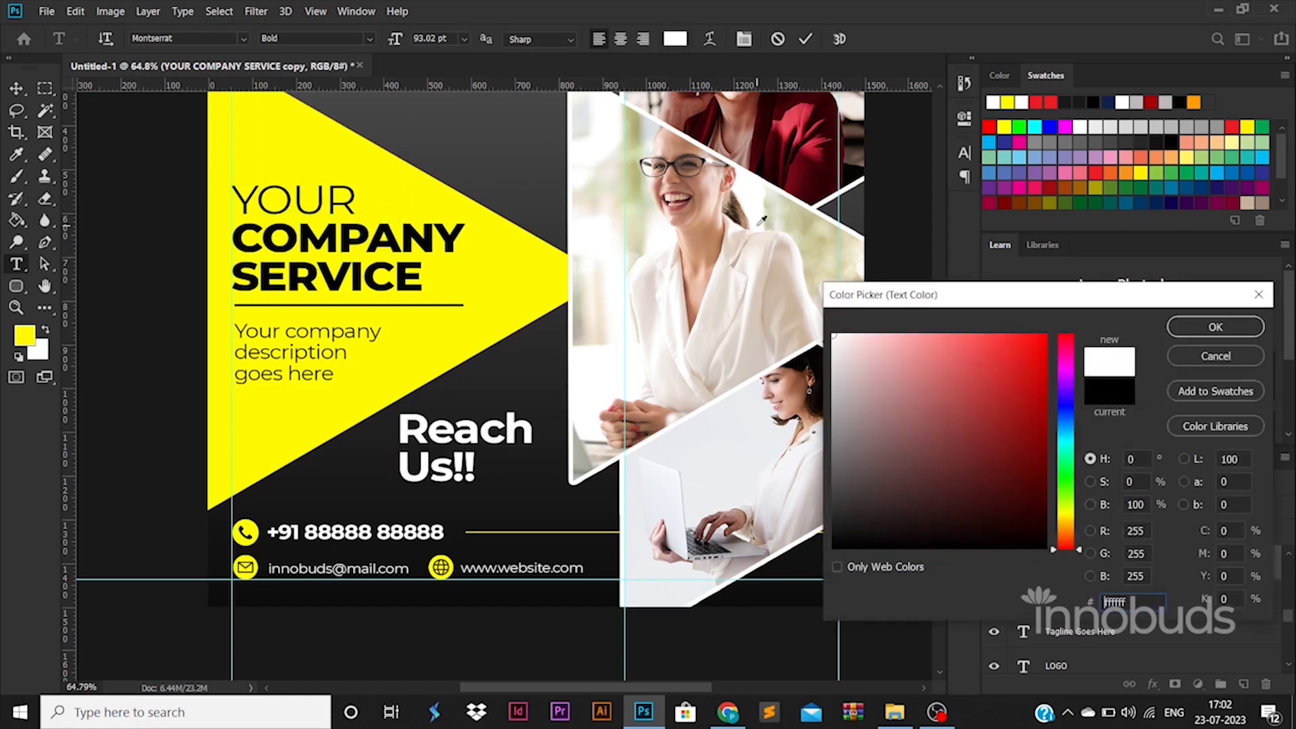
click(1196, 327)
key(ctrl+Return)
Move the heading up and recolour it with the triangle's yellow
key(ctrl+t)
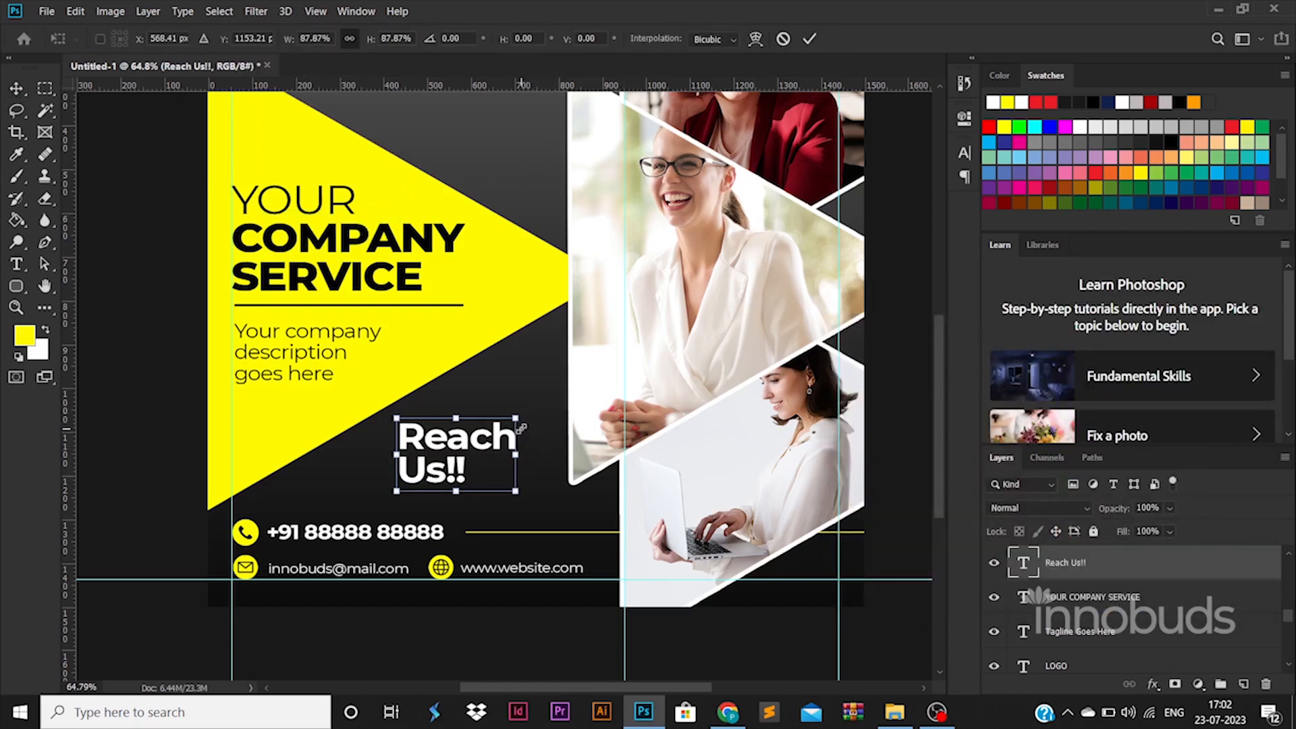
drag(487, 457, 515, 446)
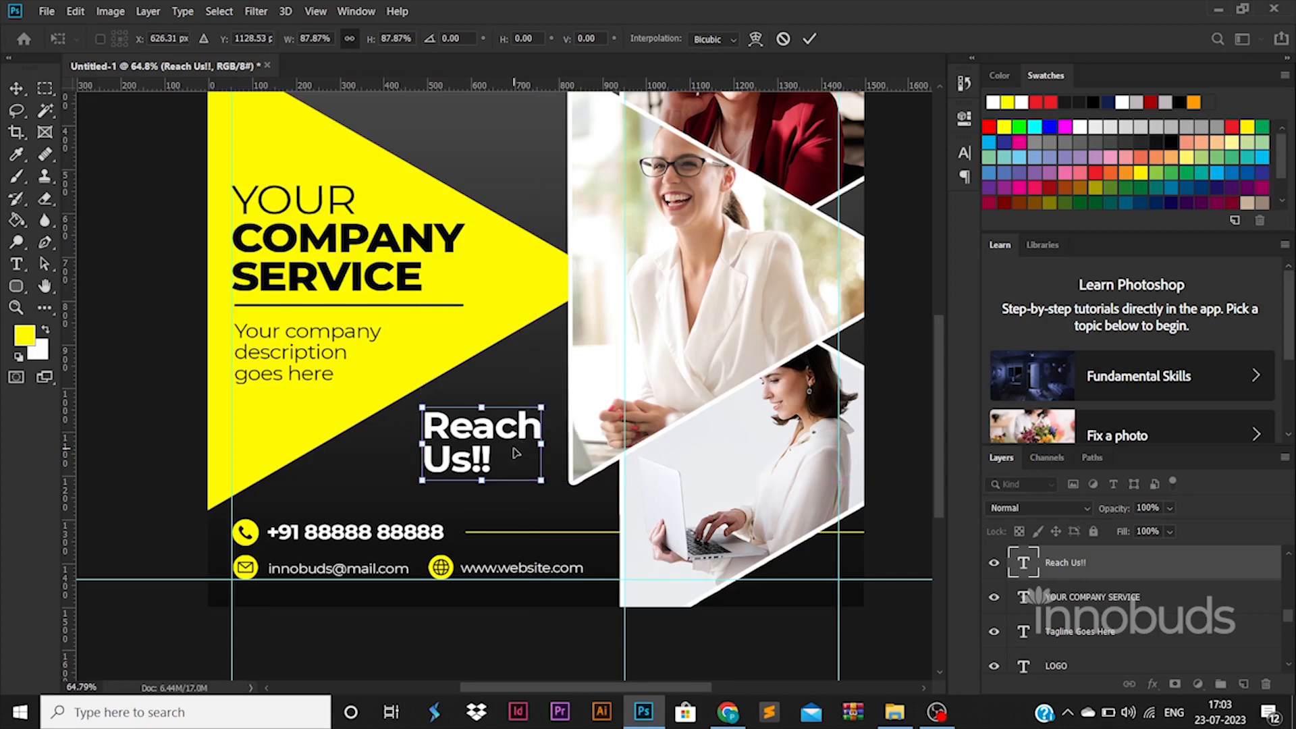
key(Return)
double_click(514, 446)
click(675, 39)
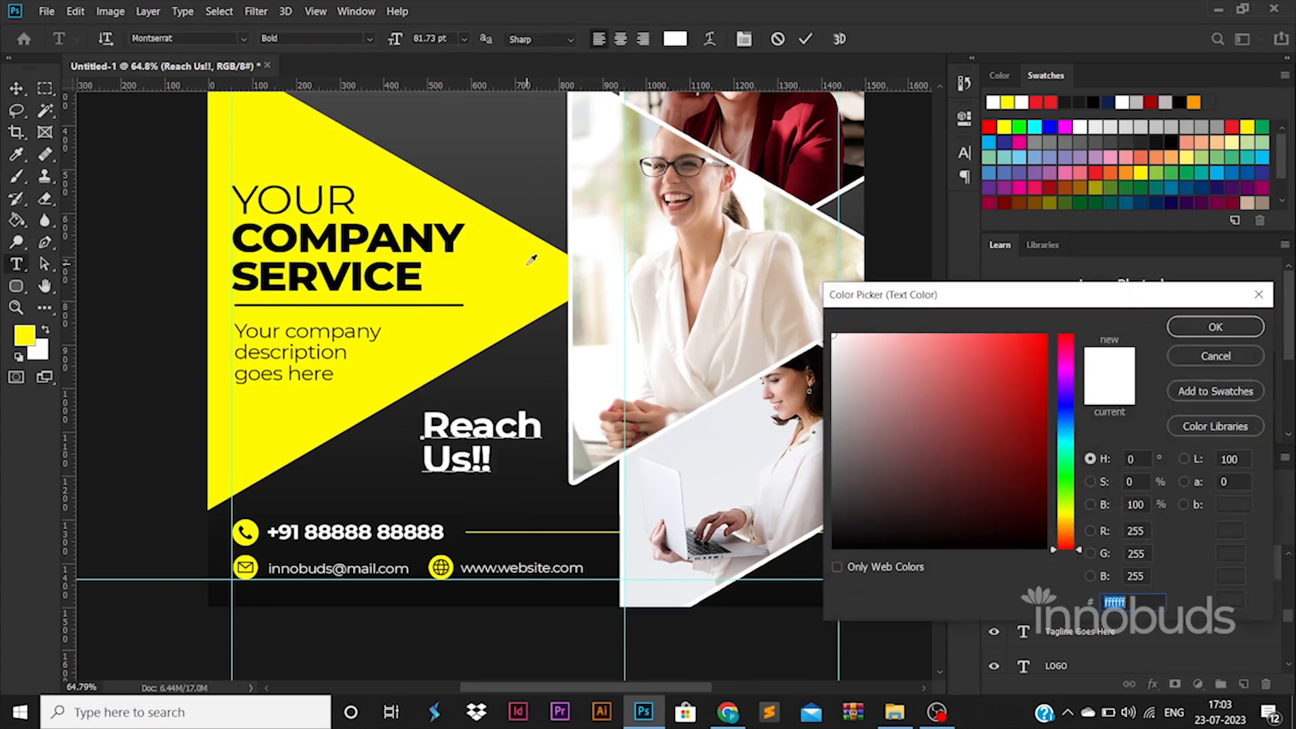
click(528, 264)
click(1208, 327)
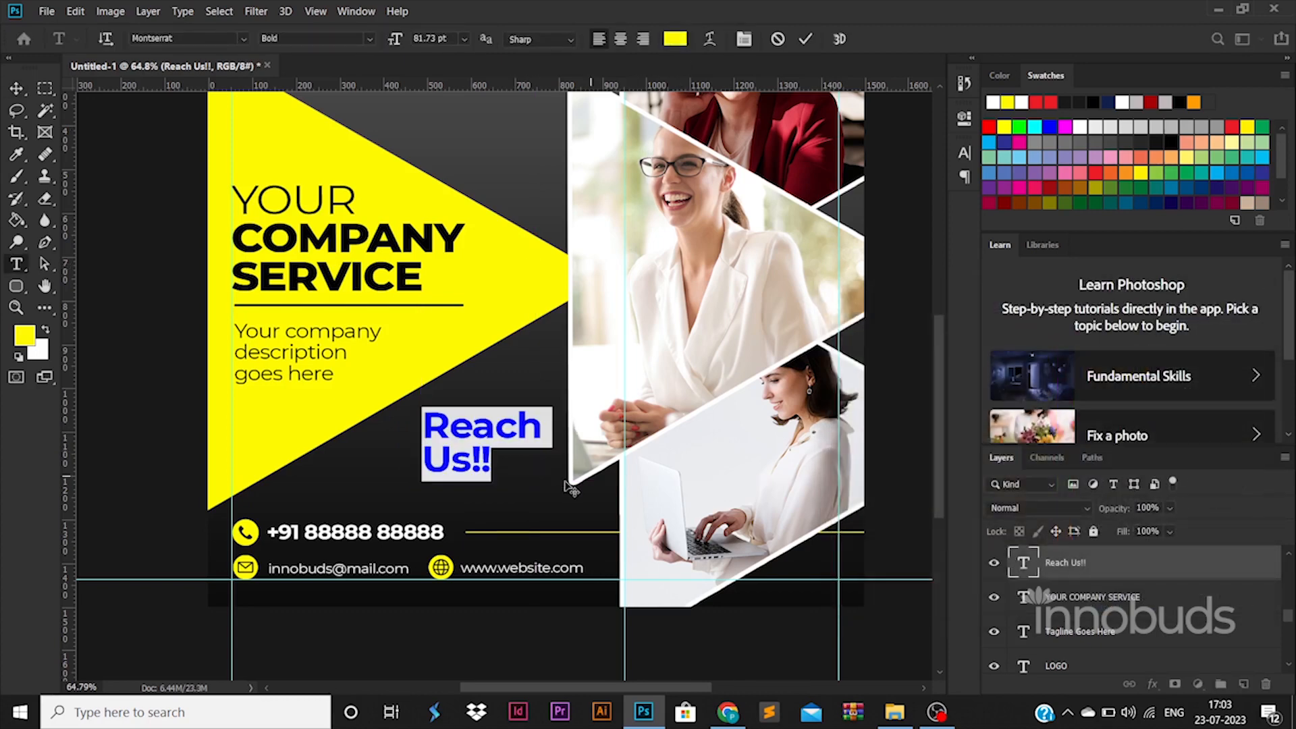
Insert 'at' so it reads 'Reach Us at!!' and set the heading above the phone row
click(467, 459)
text(at)
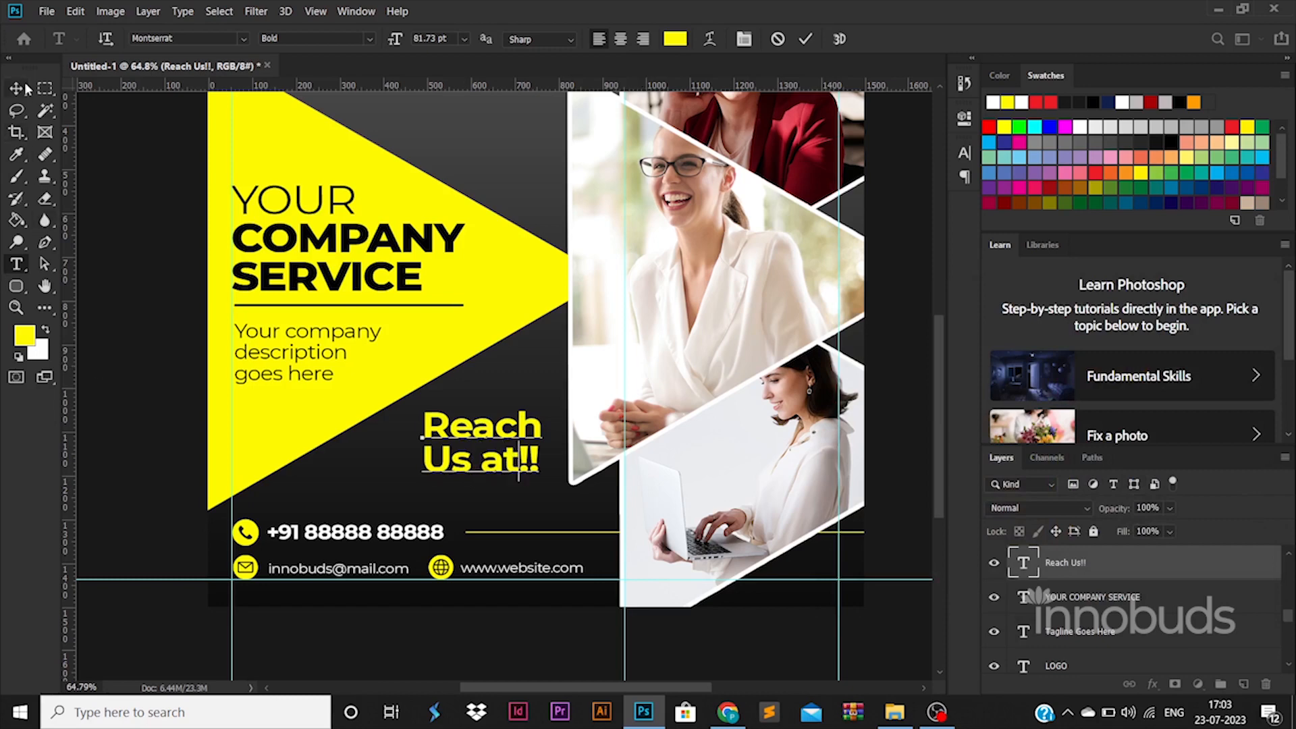
click(26, 87)
drag(520, 458, 505, 462)
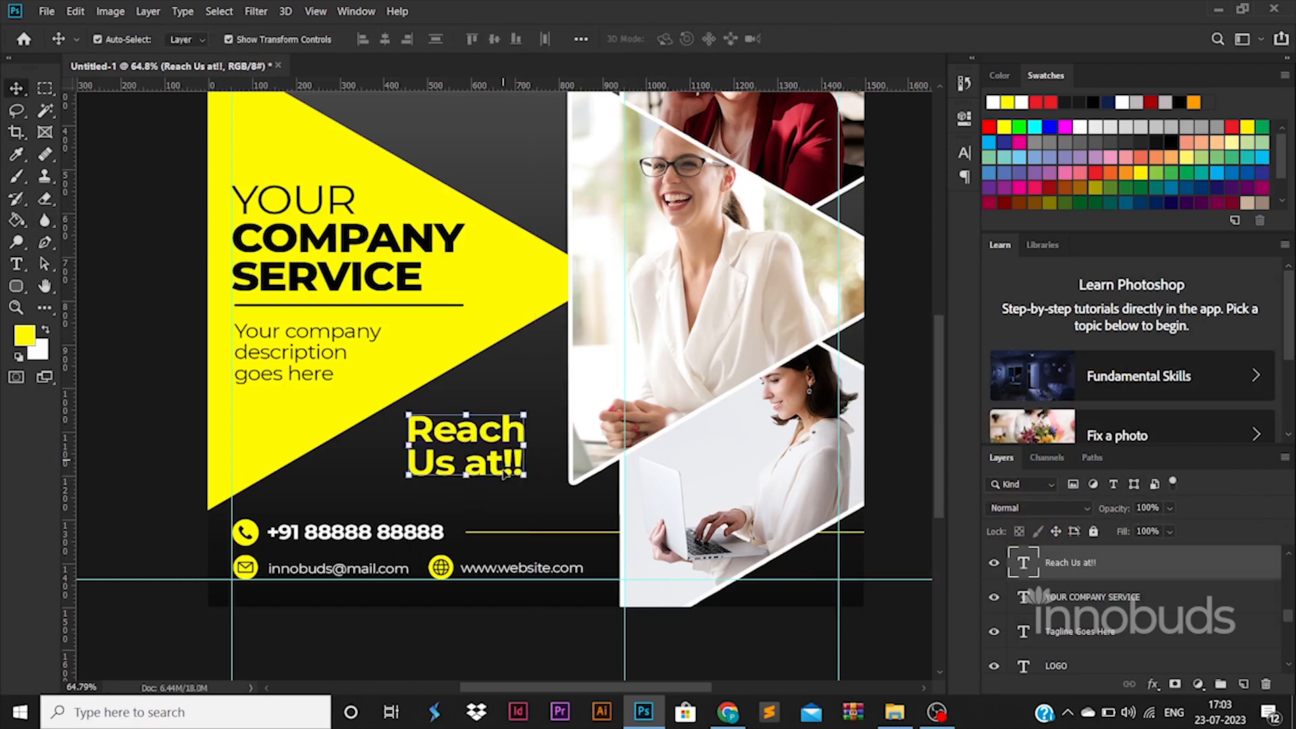
click(549, 659)
scroll(550, 659, down, 2)
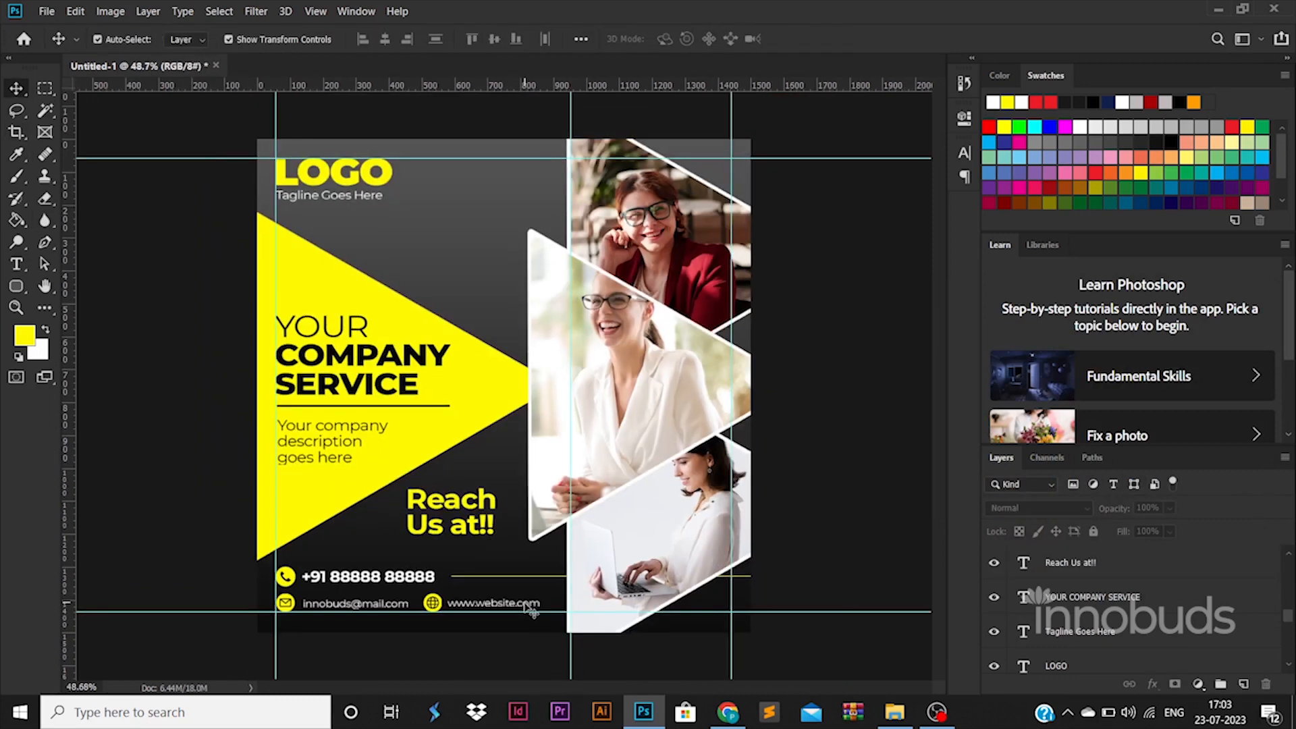
Duplicate the big yellow triangle as Polygon 2 copy 4 and nudge the copy down
click(477, 369)
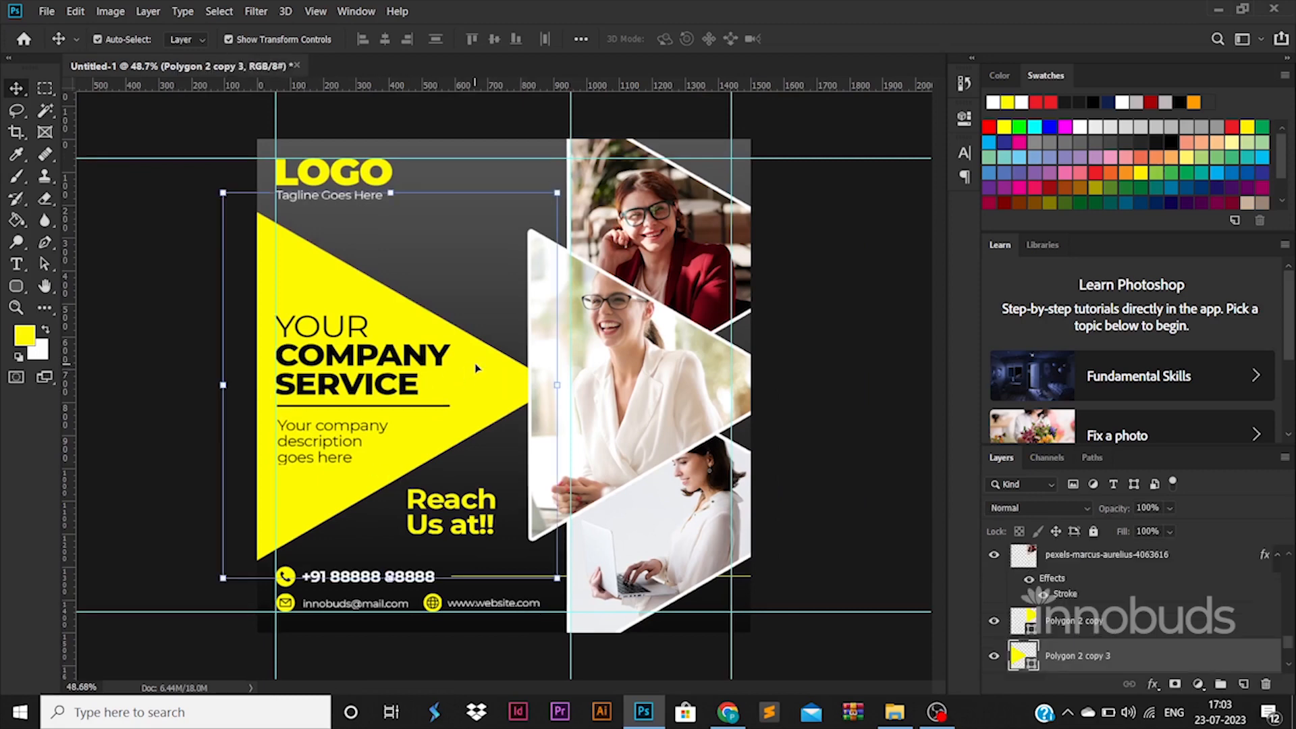
key(ctrl+j)
key(ctrl+t)
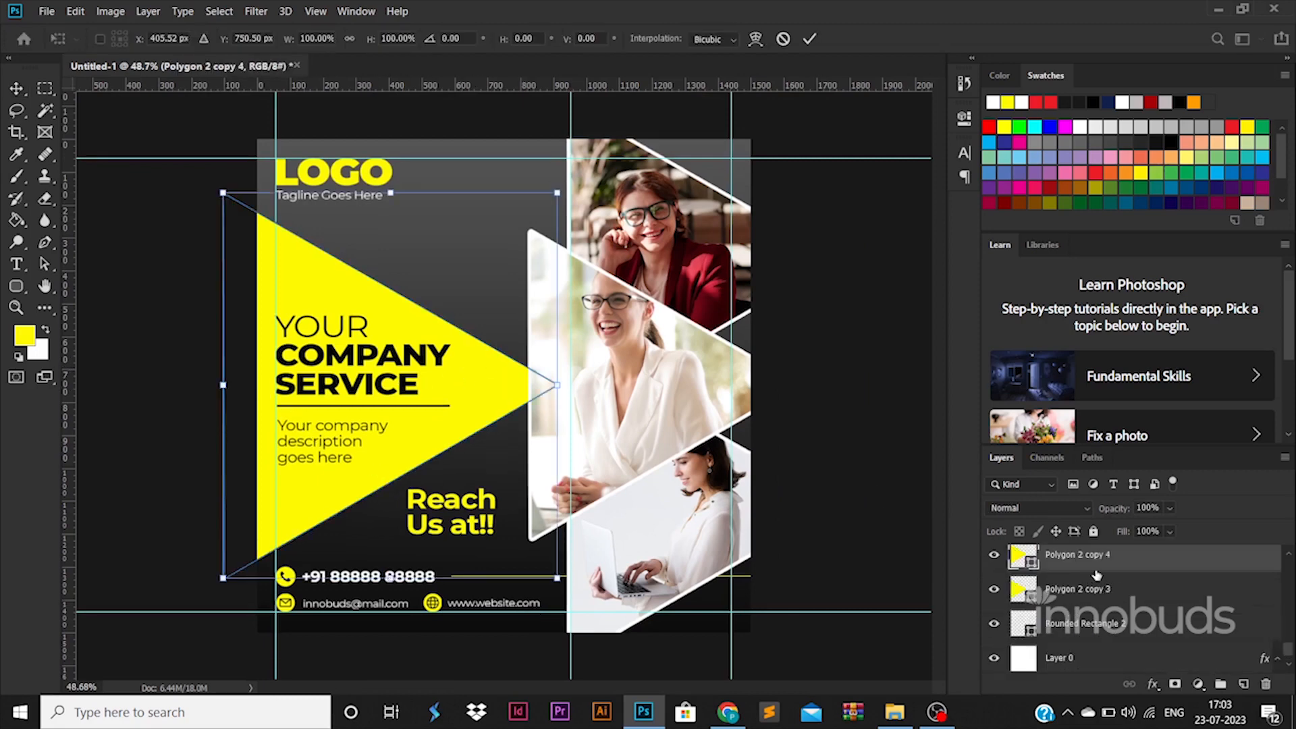
key(Return)
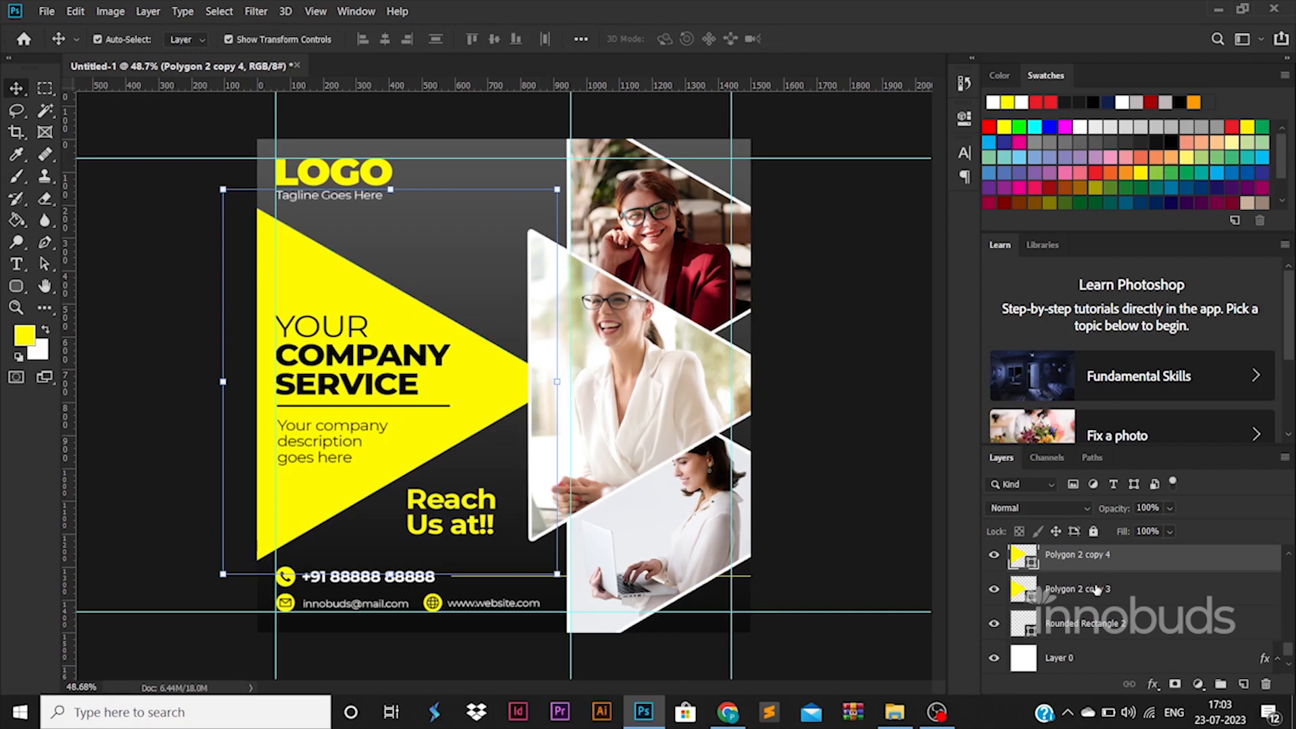
click(1097, 588)
click(1091, 562)
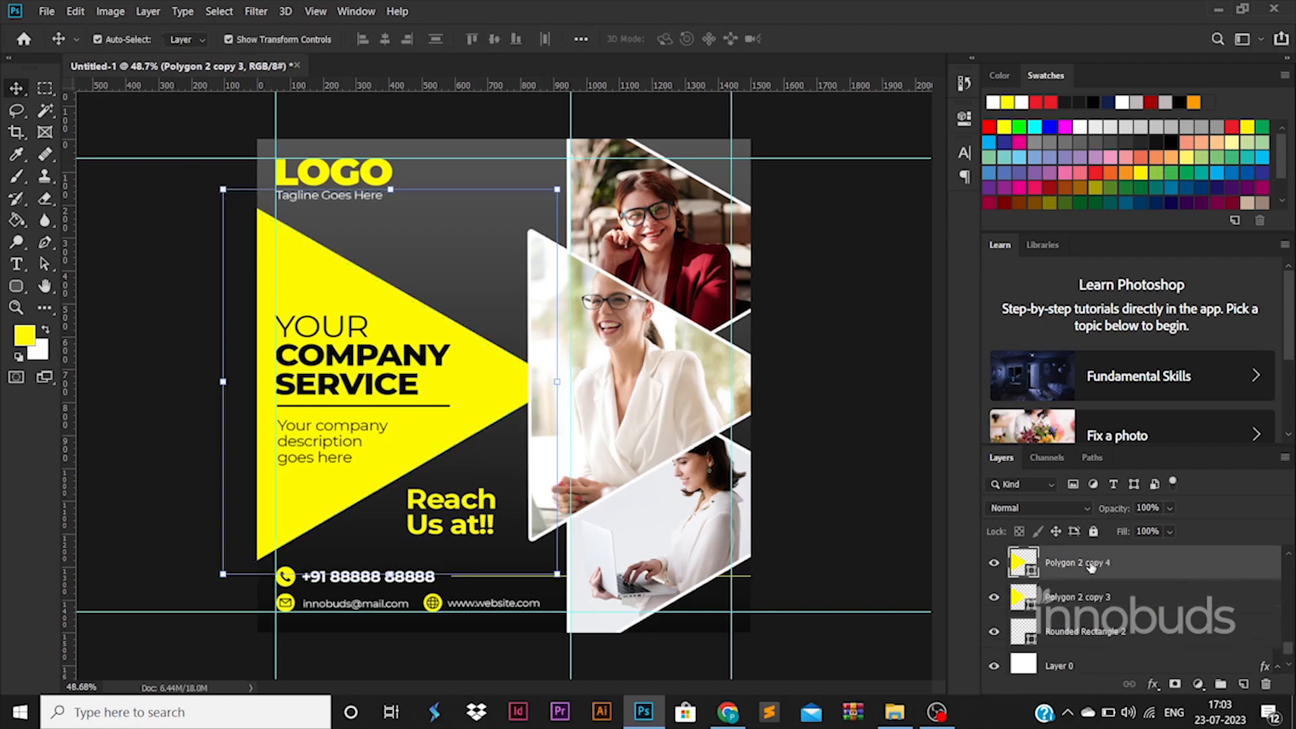
key(ctrl+t)
key(Down)
key(Down)
key(Down)
key(Down)
key(Down)
key(Down)
key(Down)
key(Down)
key(Down)
key(Down)
key(Down)
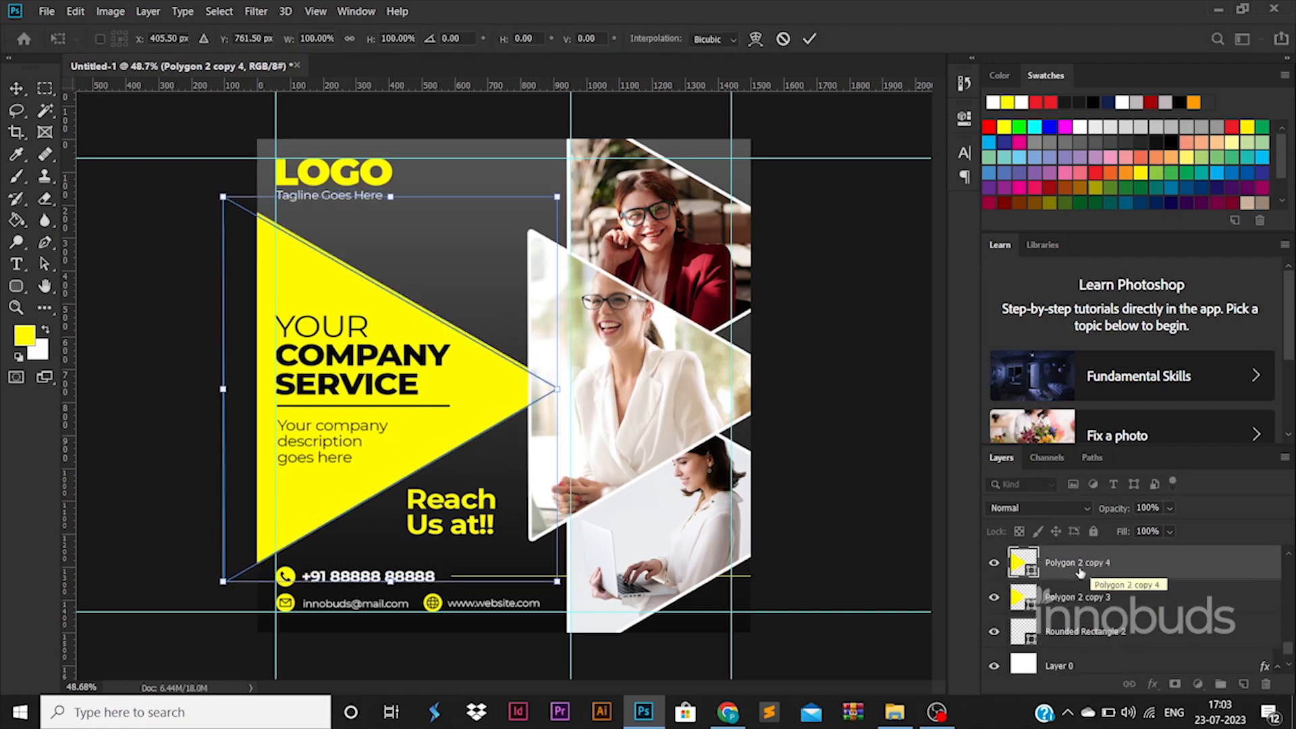
key(Return)
Fill the triangle copy with white while keeping the original yellow
double_click(1030, 572)
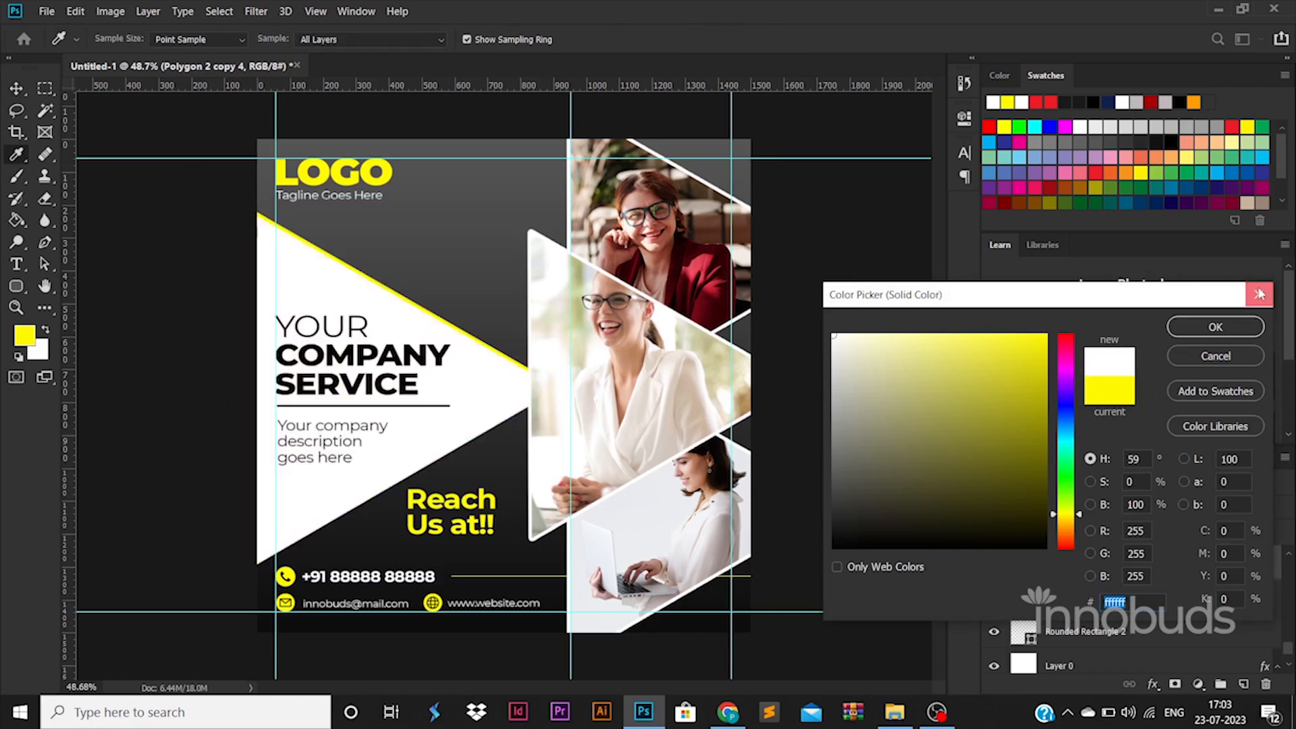
click(1242, 318)
double_click(1029, 607)
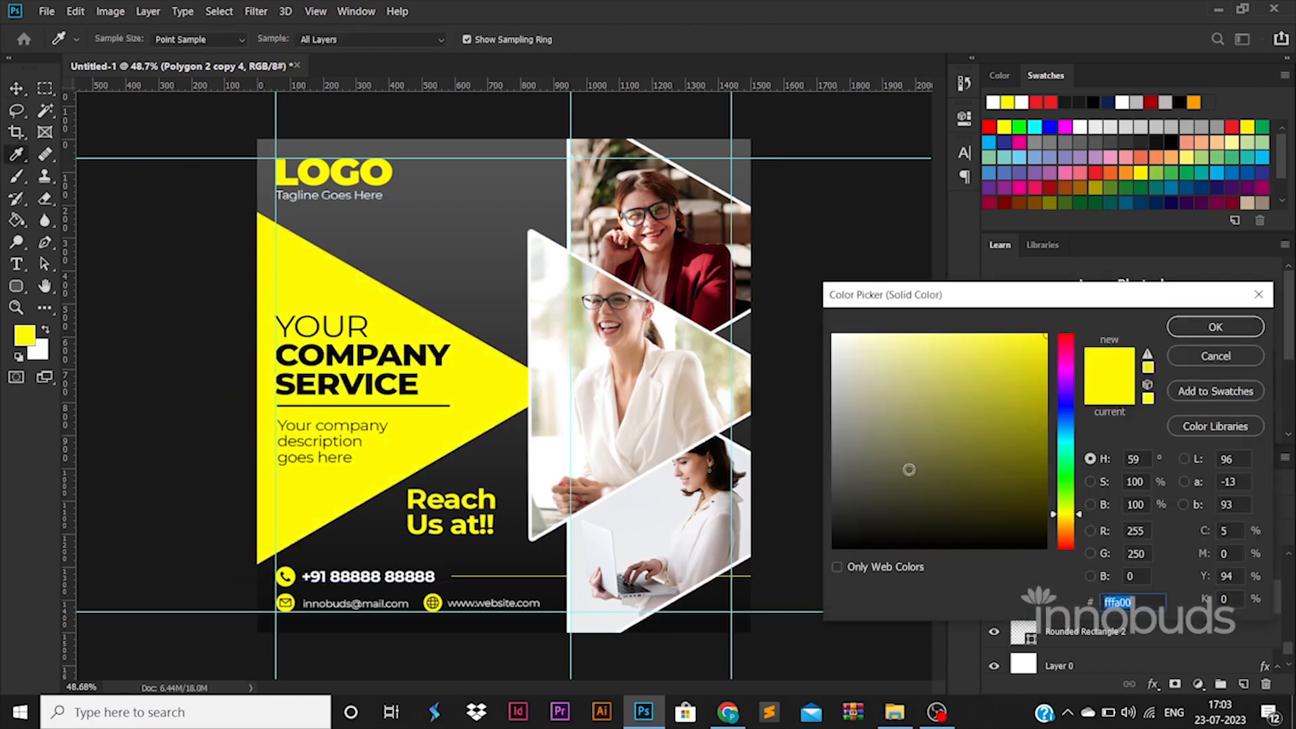
click(1191, 327)
Shift and tilt the white triangle so a thin white edge peeks out
key(ctrl+t)
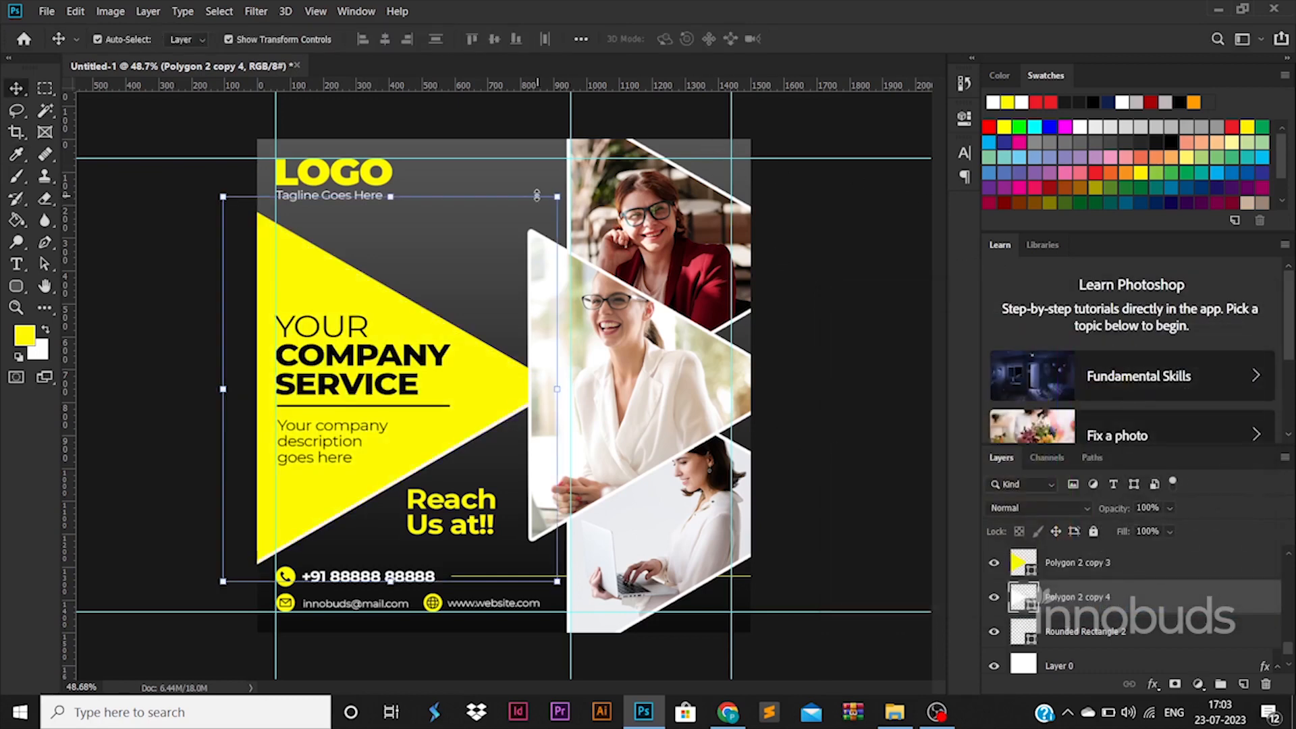
drag(535, 194, 525, 183)
key(Escape)
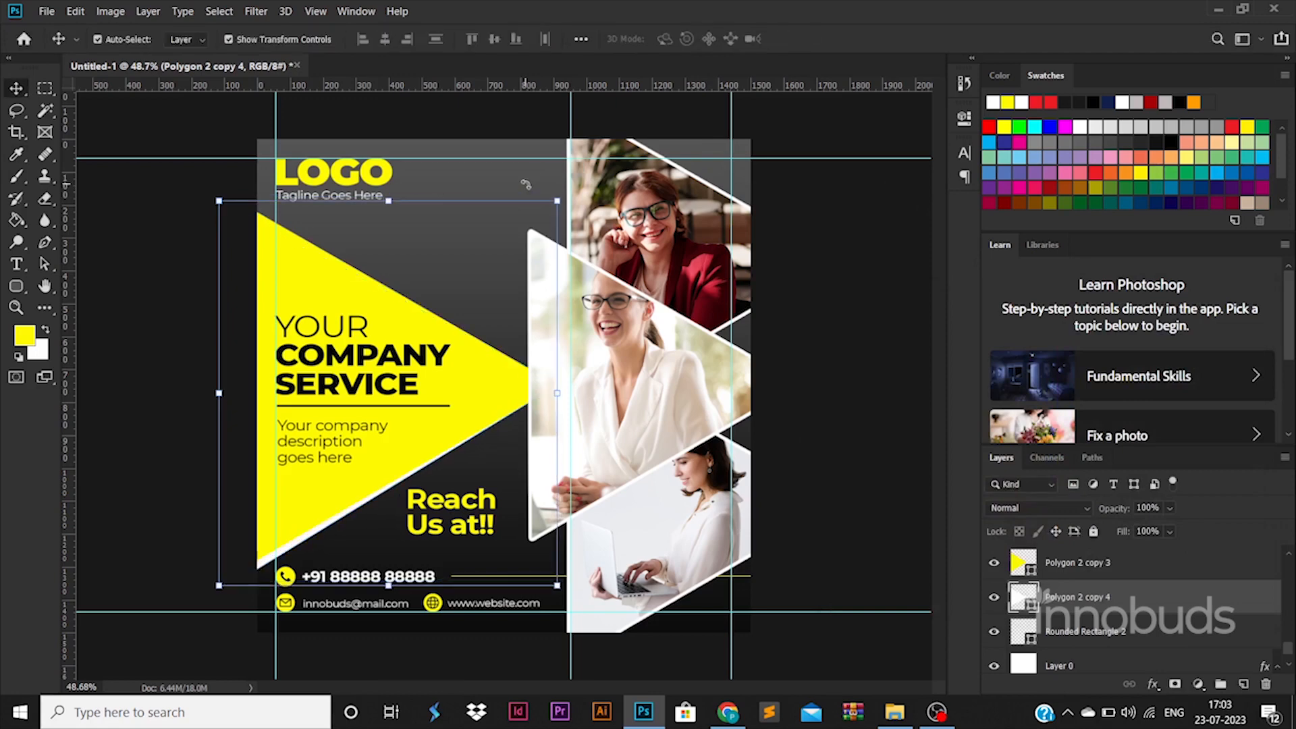
key(ctrl+t)
drag(440, 386, 443, 370)
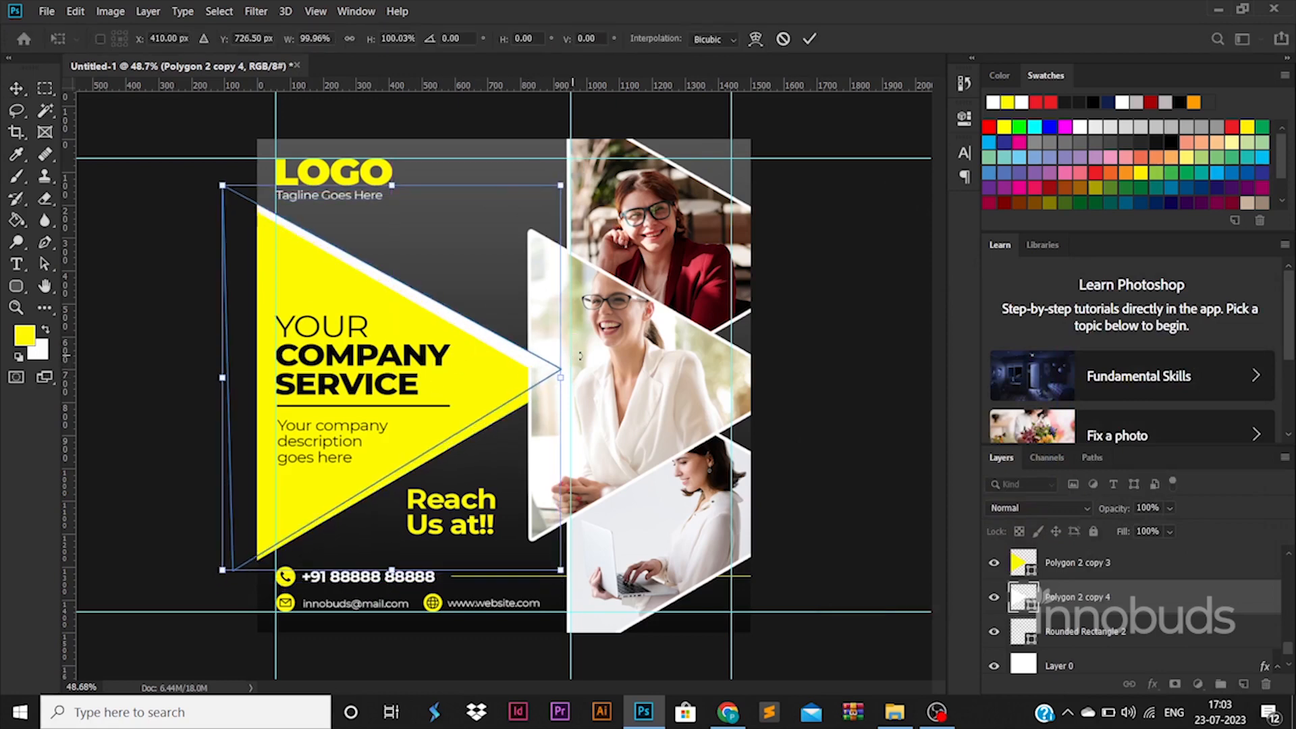
drag(580, 359, 509, 362)
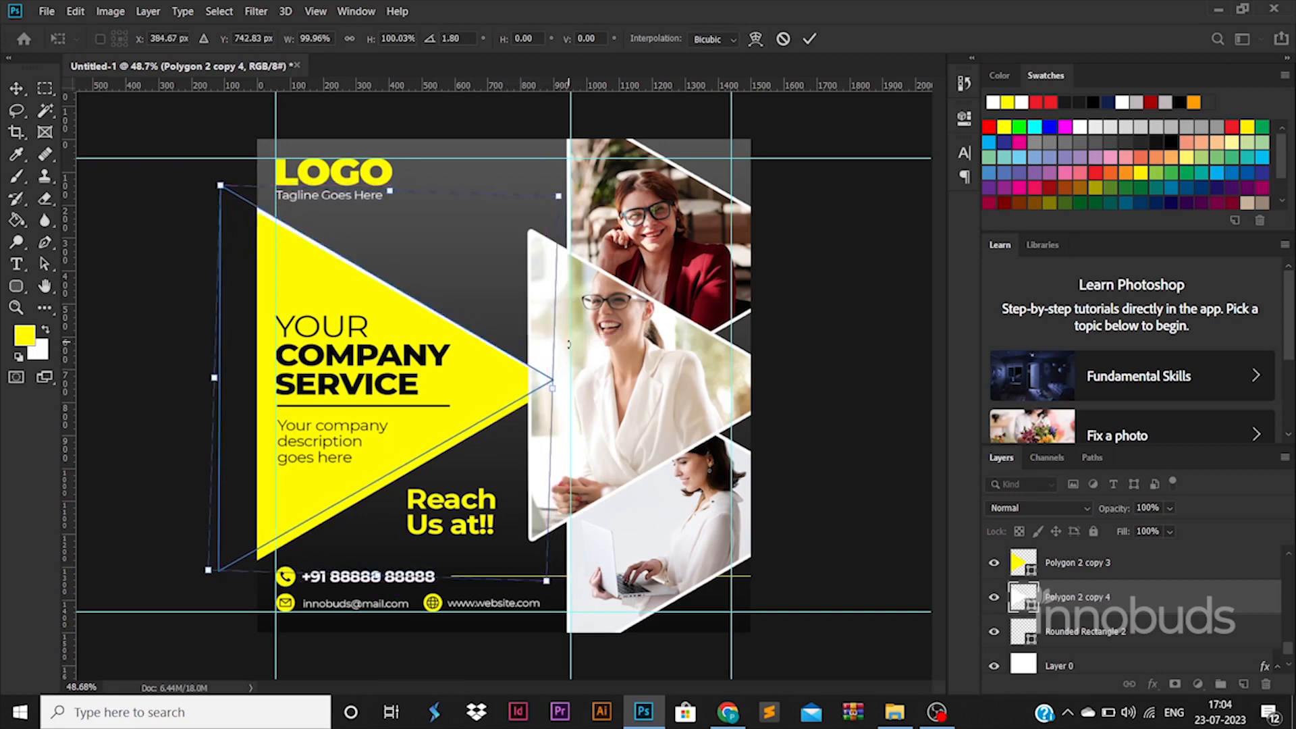
key(Return)
click(840, 503)
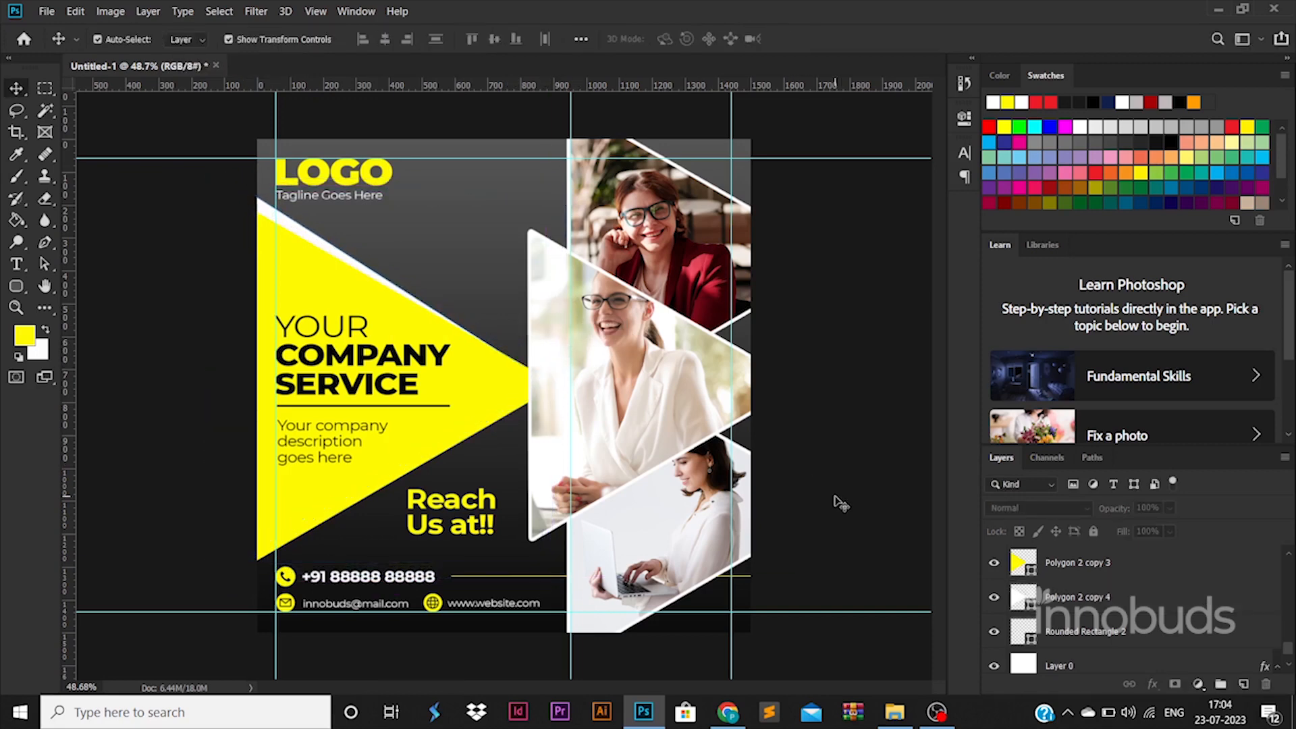
Save the design as poster.psd in folder 49 and begin a Save for Web export
key(ctrl+s)
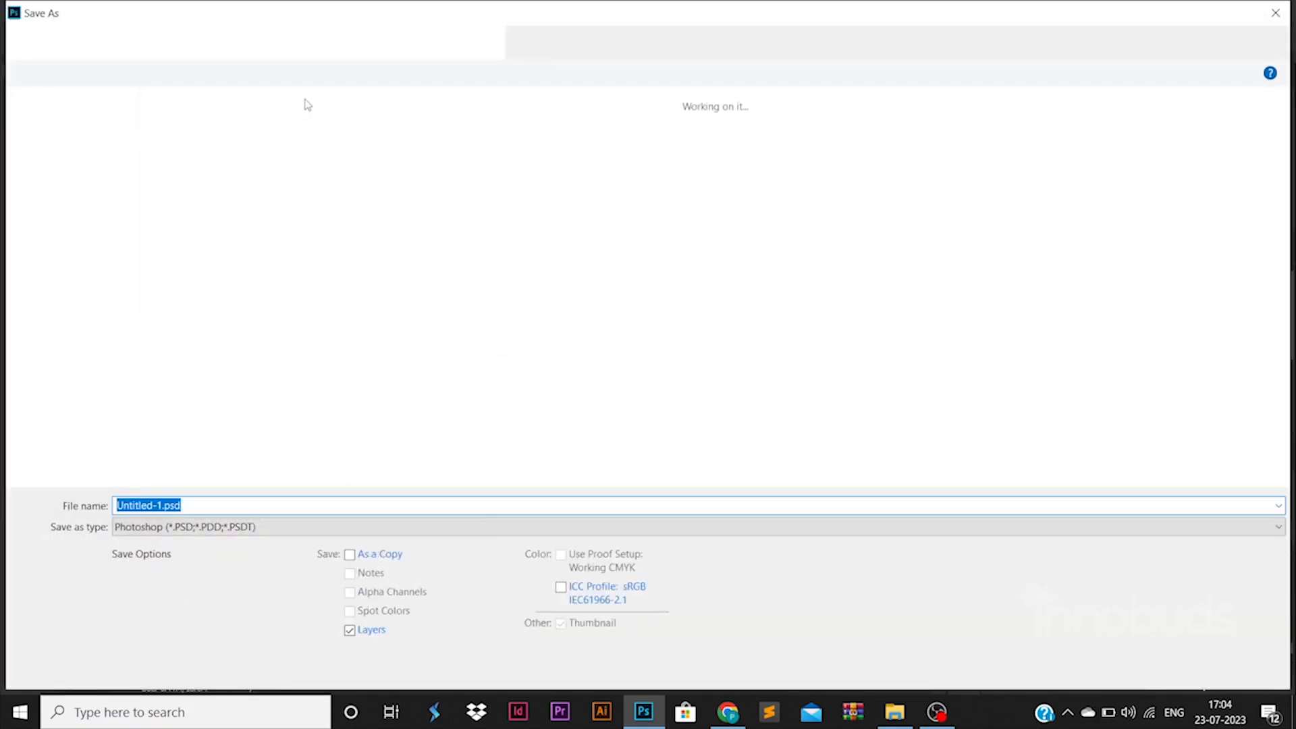
double_click(386, 240)
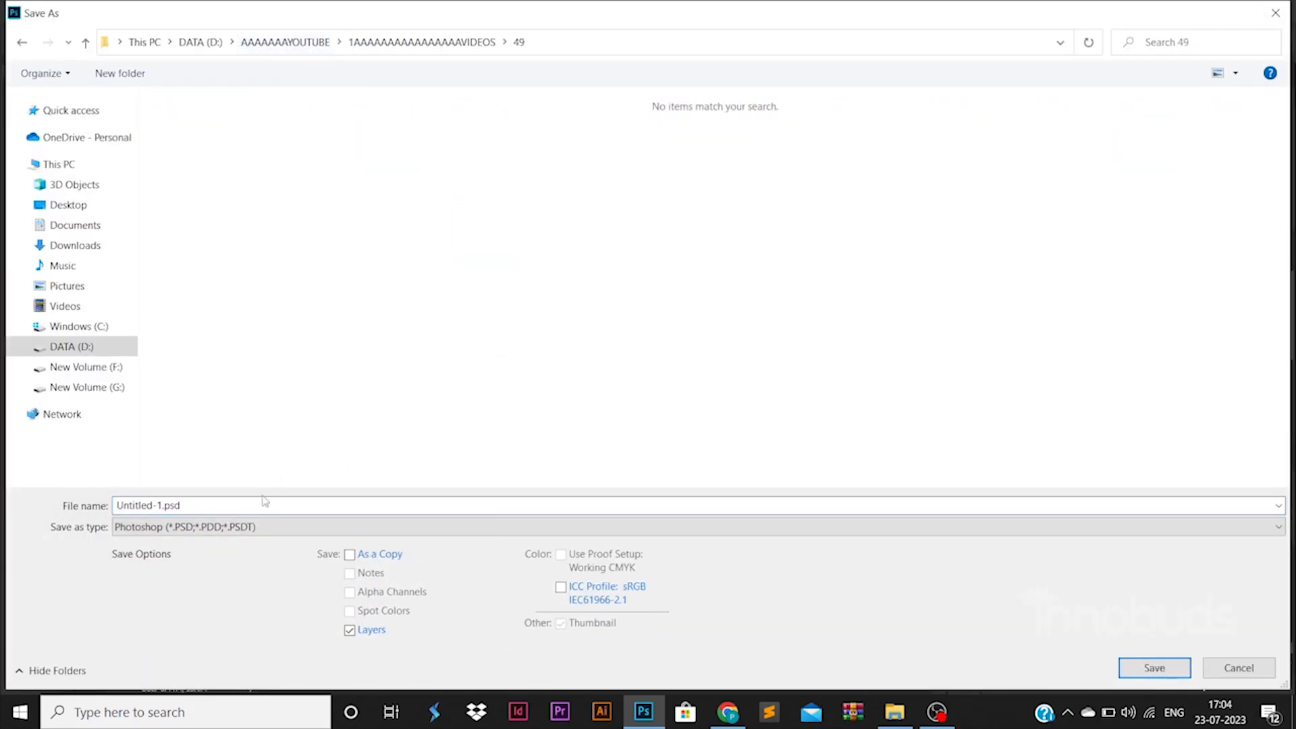
text(poster)
key(Return)
key(Return)
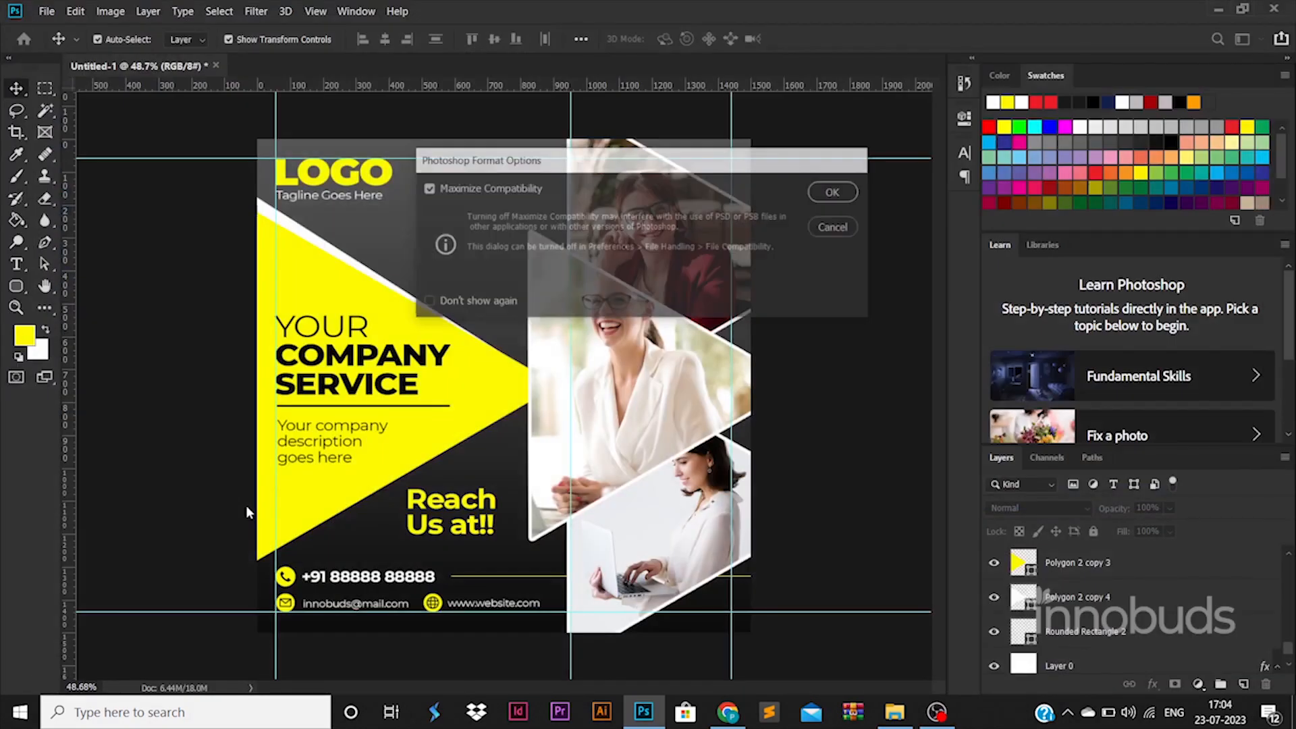
key(ctrl+alt+shift+s)
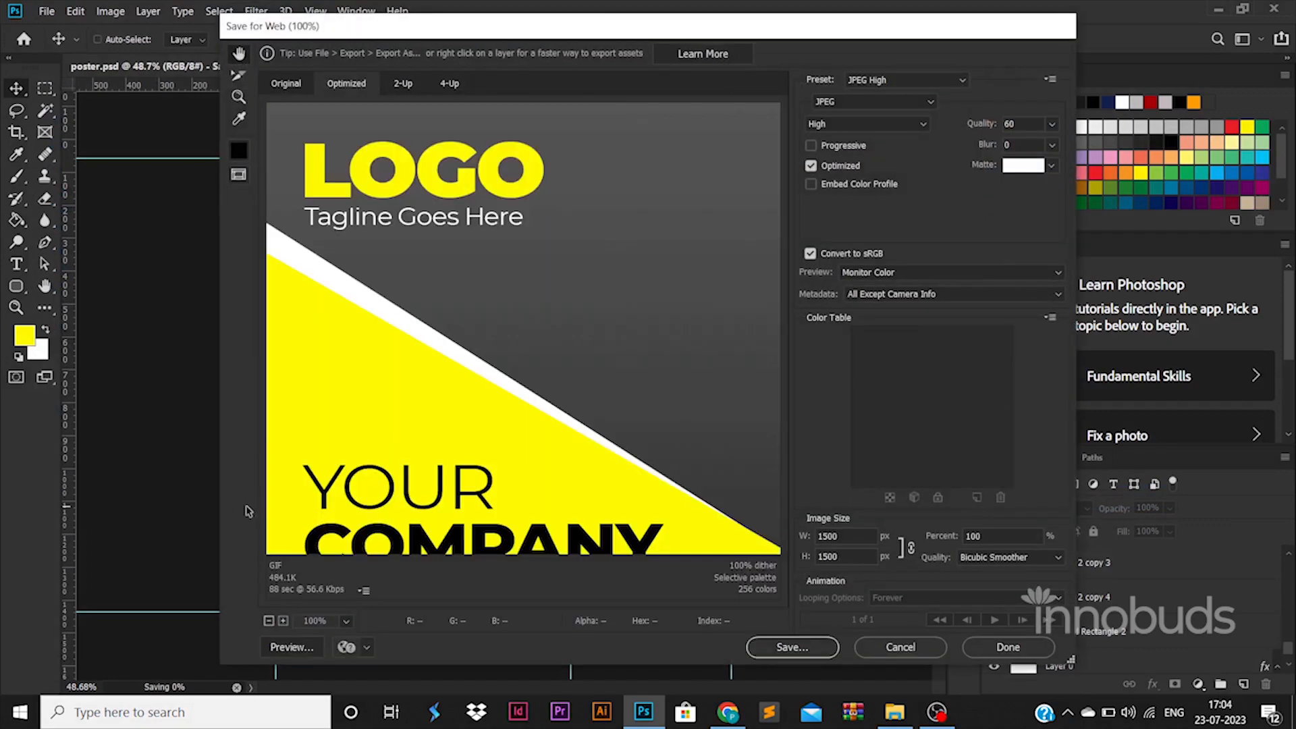
key(Return)
key(Return)
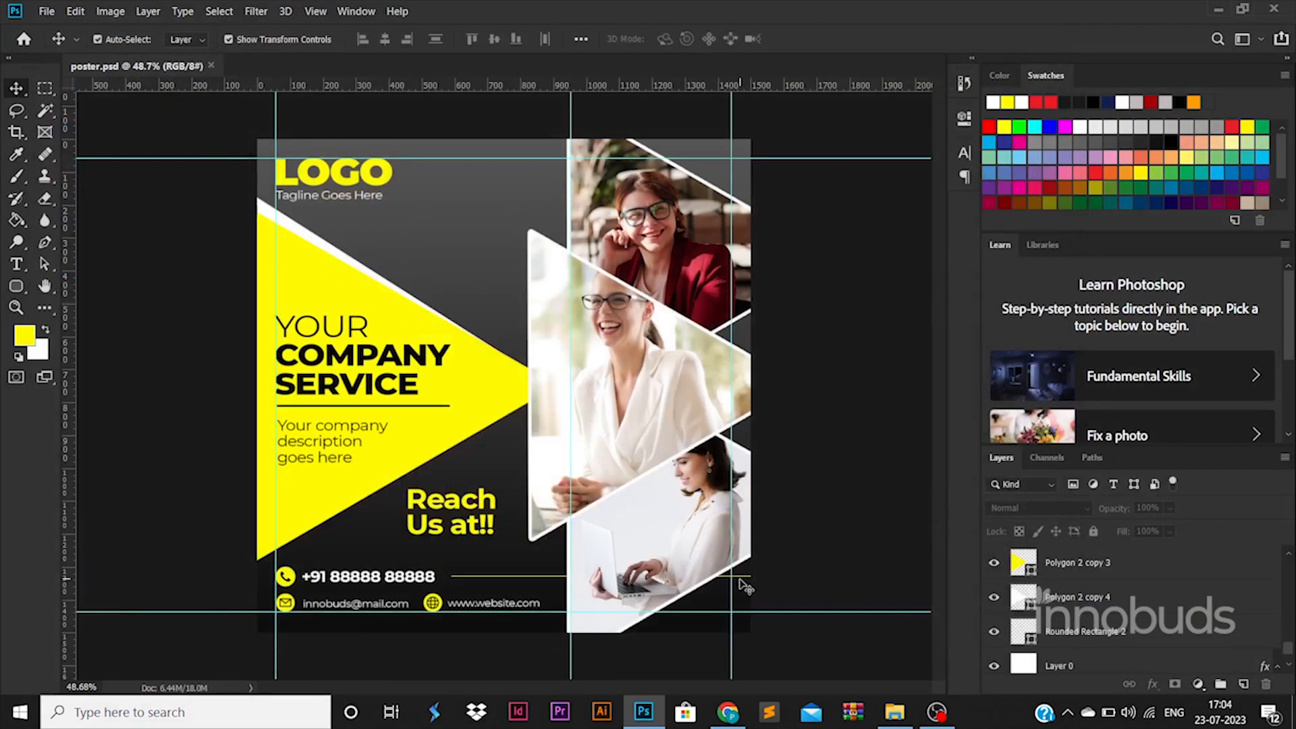
Rasterize and erase part of the thin line beside the phone number, then resave
click(742, 578)
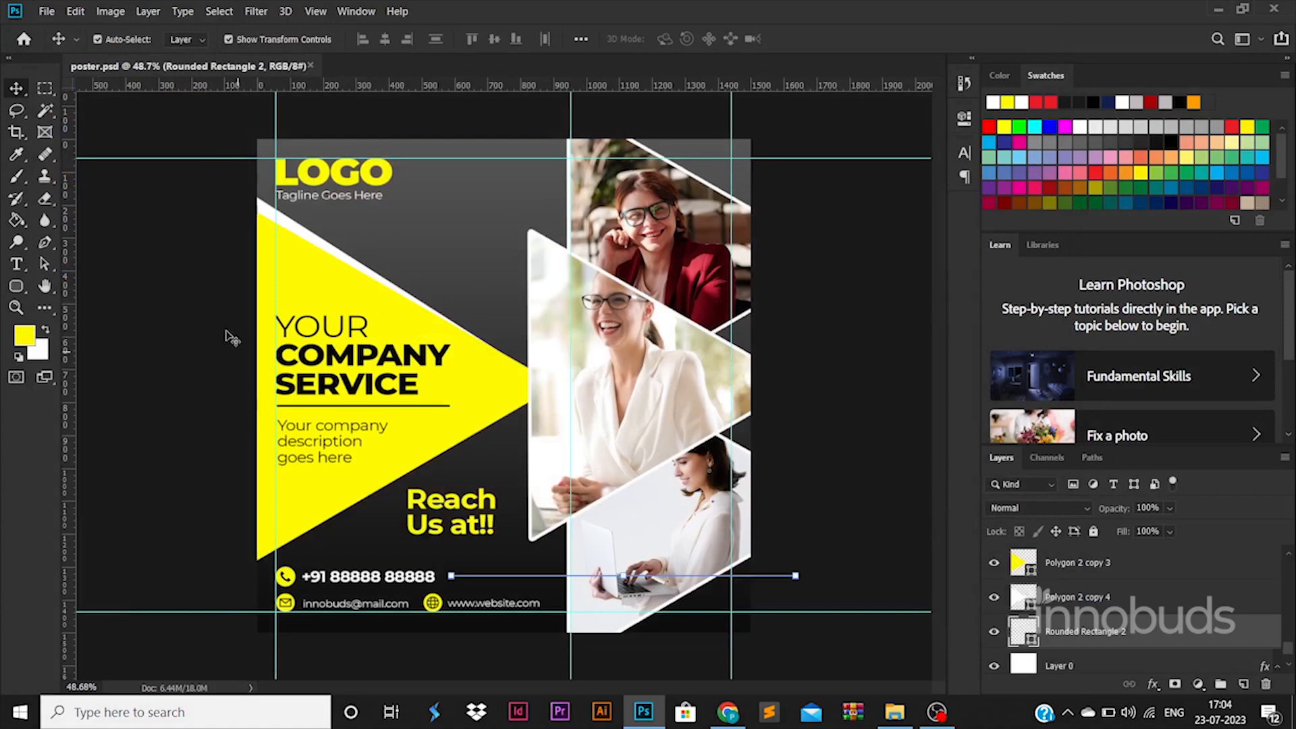
click(44, 199)
click(692, 563)
click(593, 277)
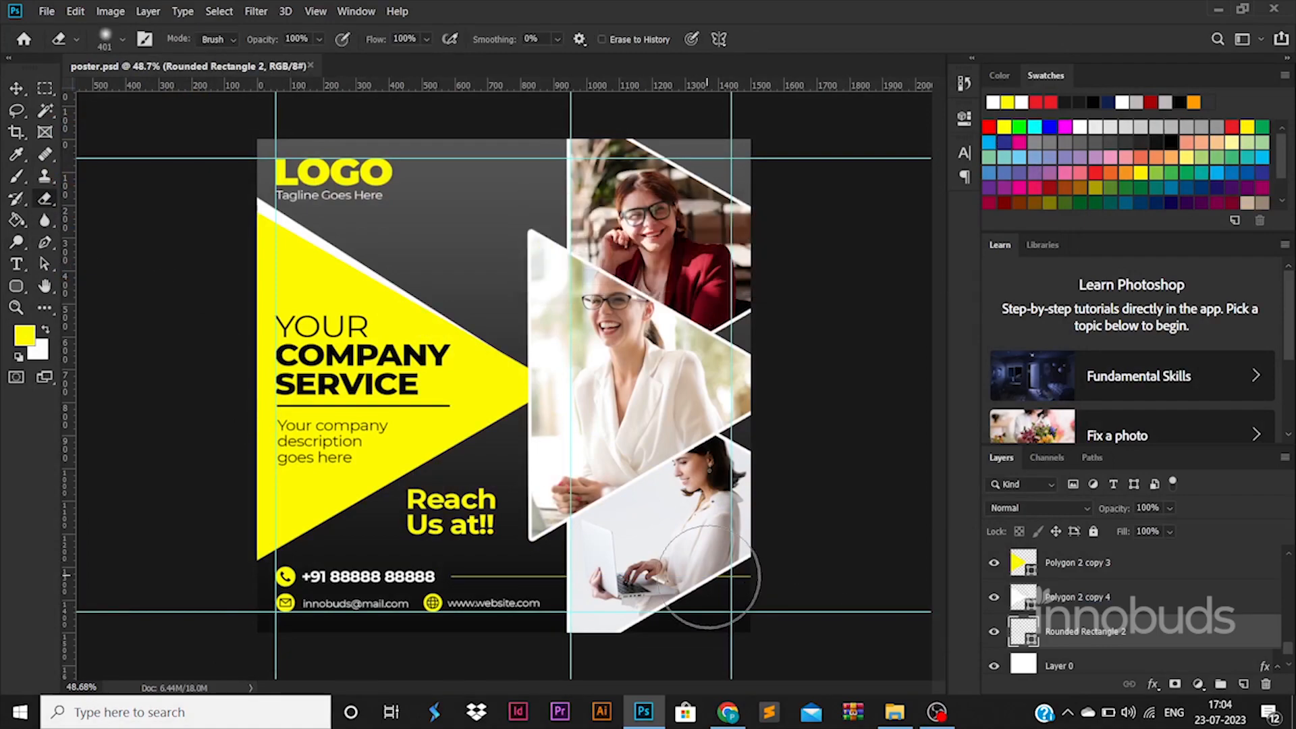
key(ctrl+s)
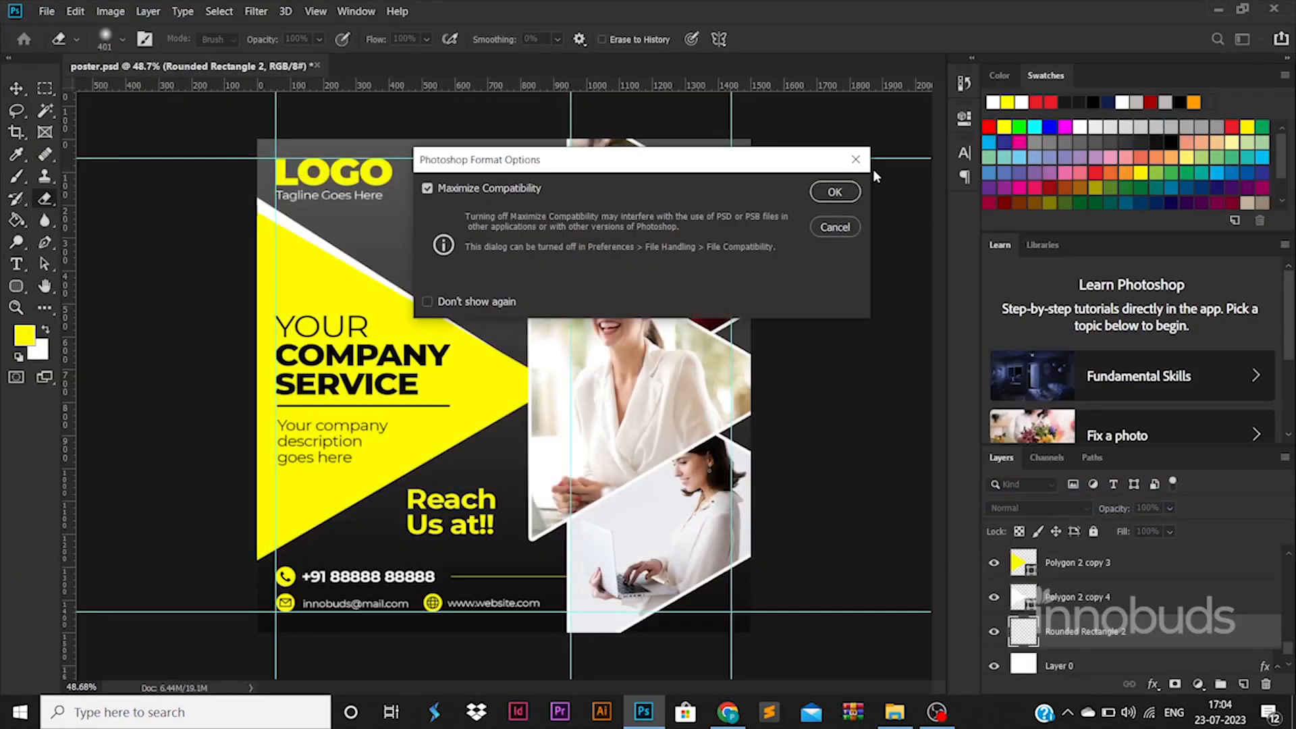
key(Return)
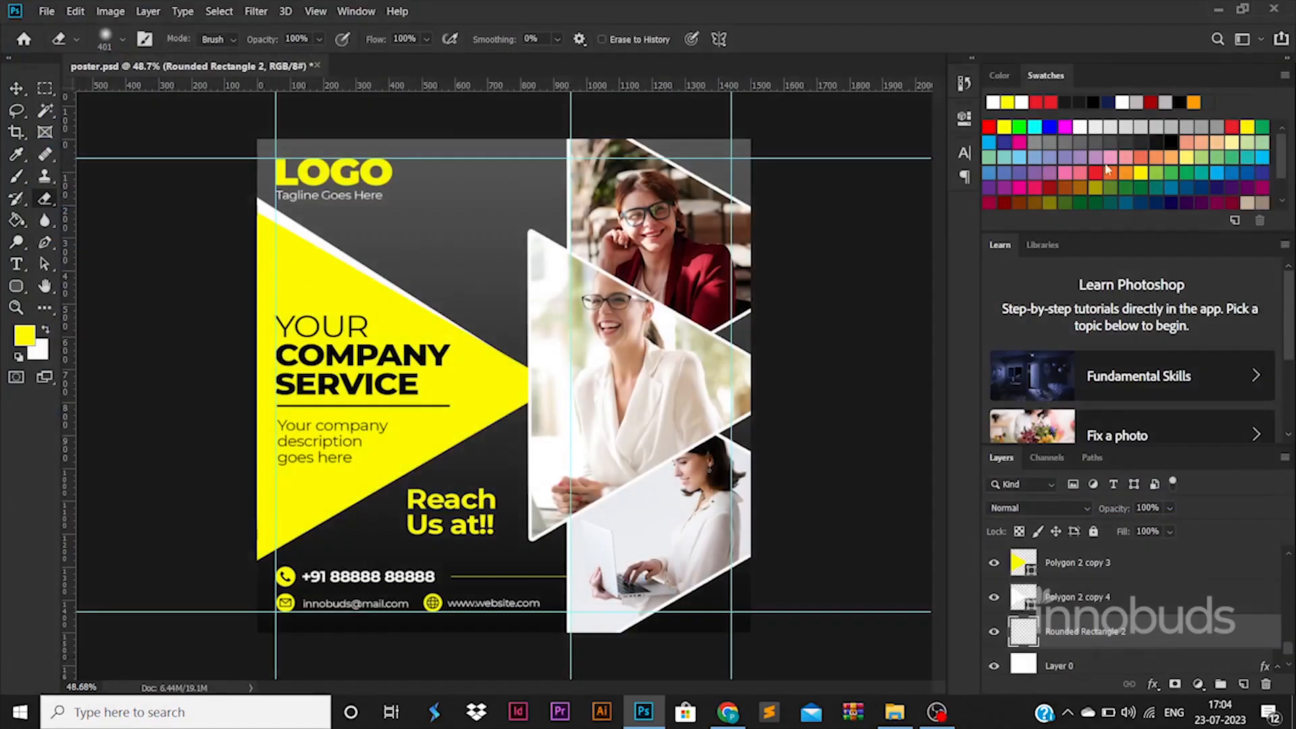
Export the poster as poster.jpg into folder 49 via Save for Web
key(ctrl+alt+shift+s)
key(Return)
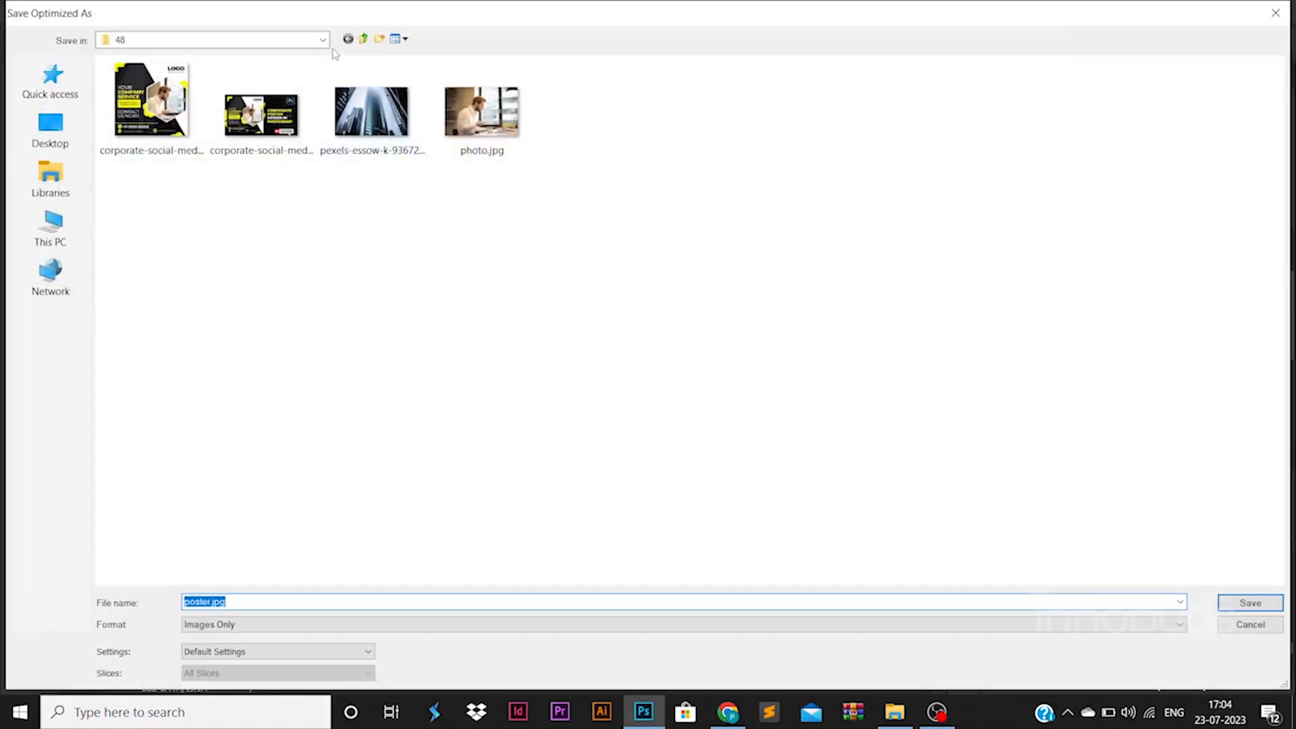
click(321, 41)
click(270, 310)
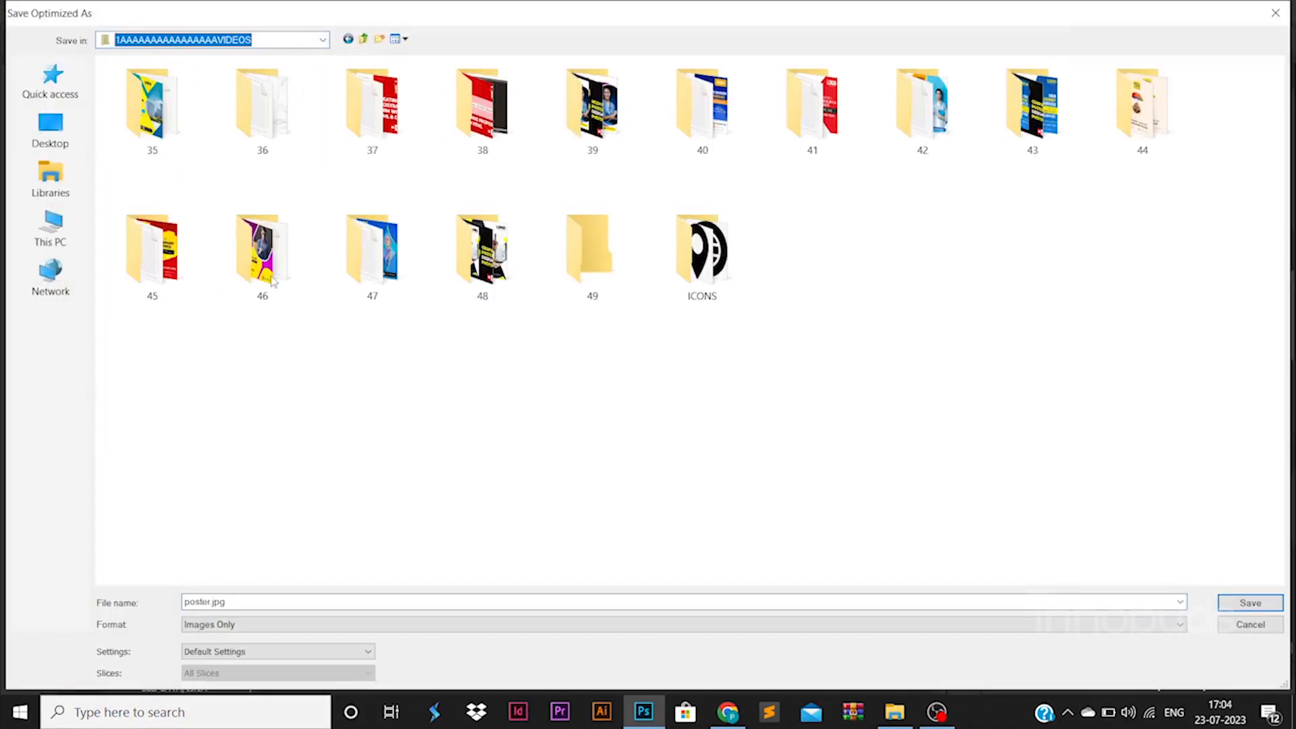
double_click(611, 283)
key(Return)
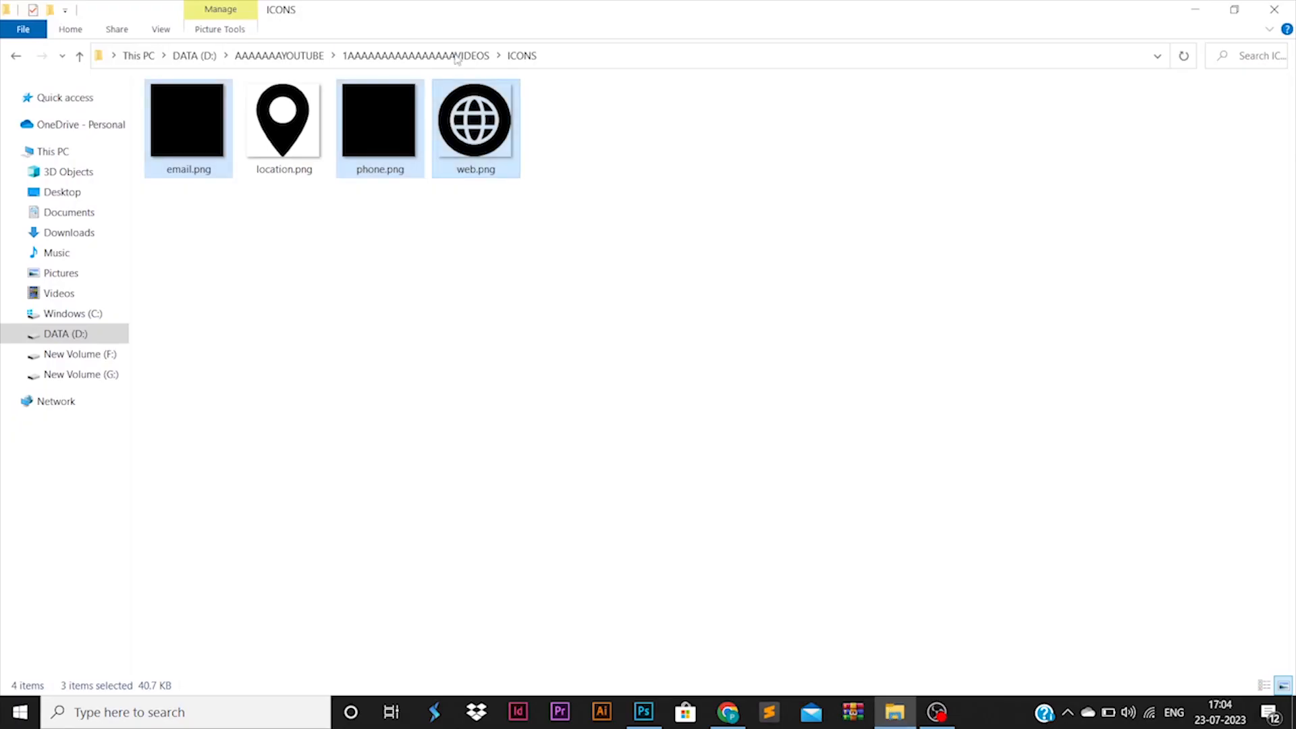
Open poster.jpg from folder 49 in Photos to check it, then return to Photoshop
click(454, 55)
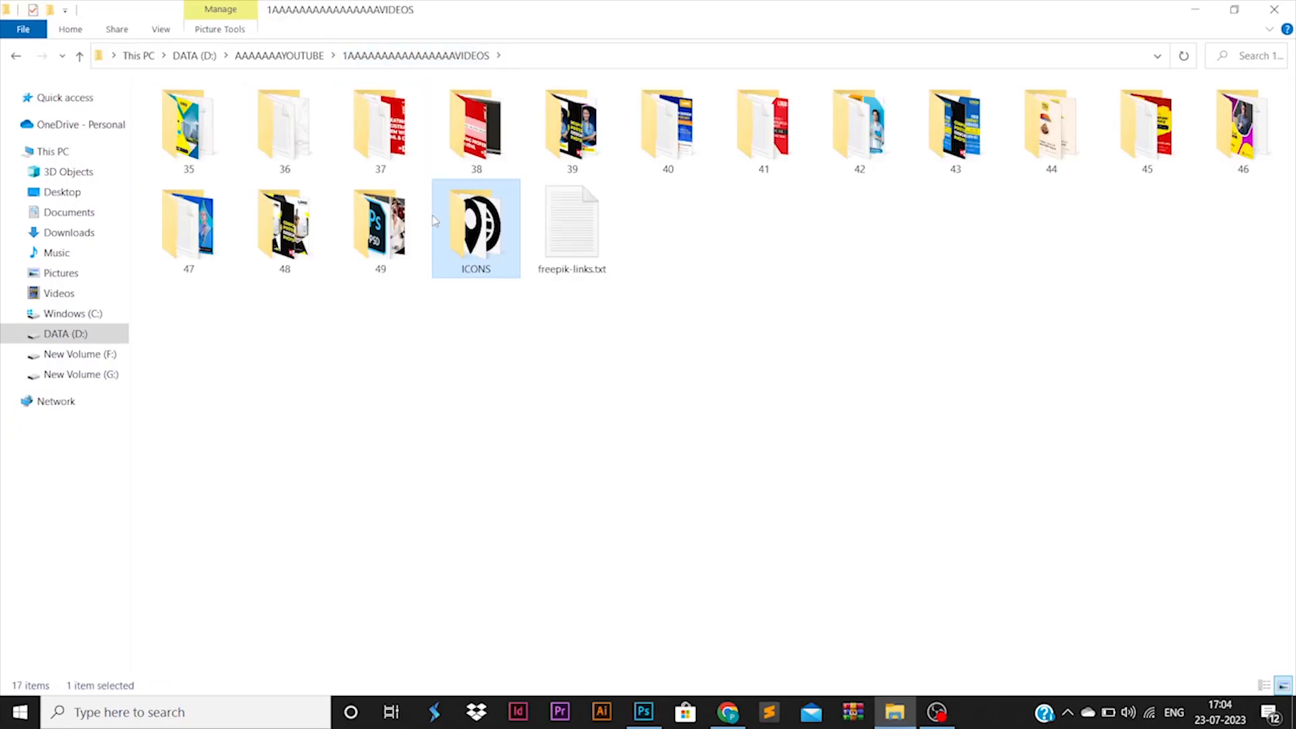
double_click(378, 223)
right_click(571, 108)
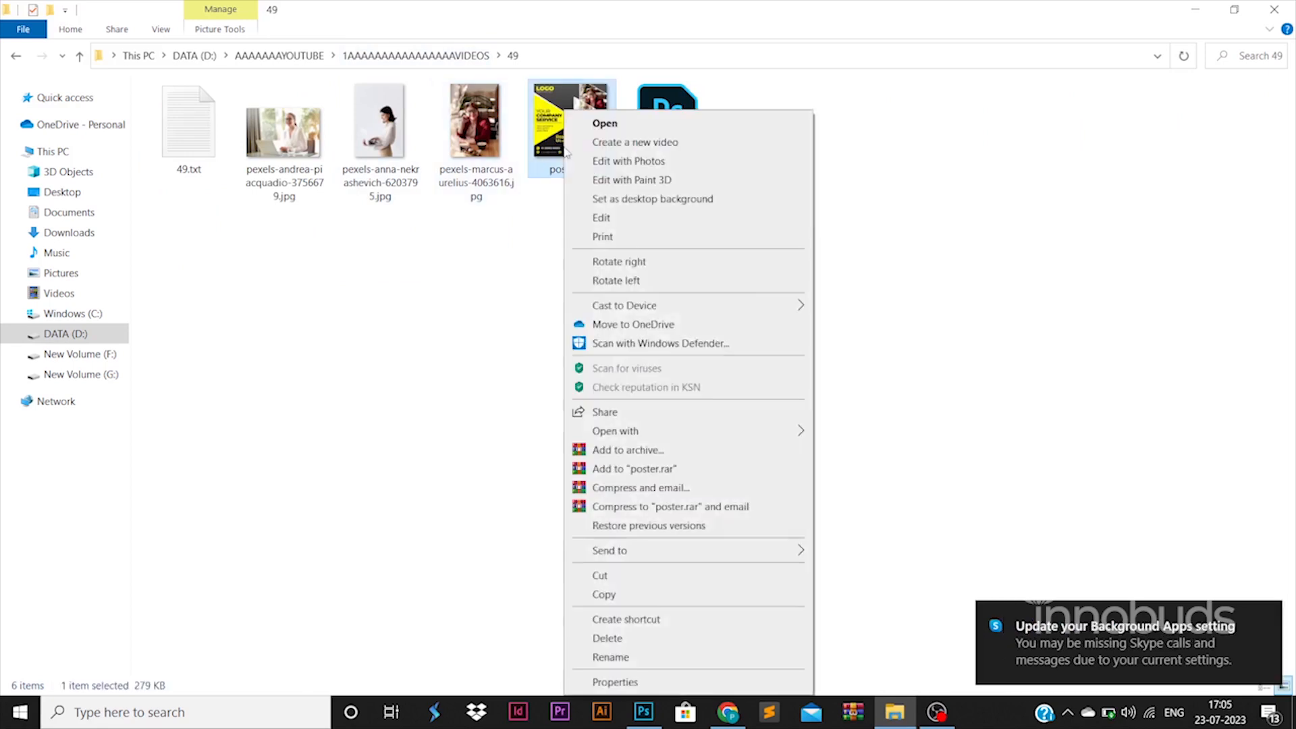
click(592, 127)
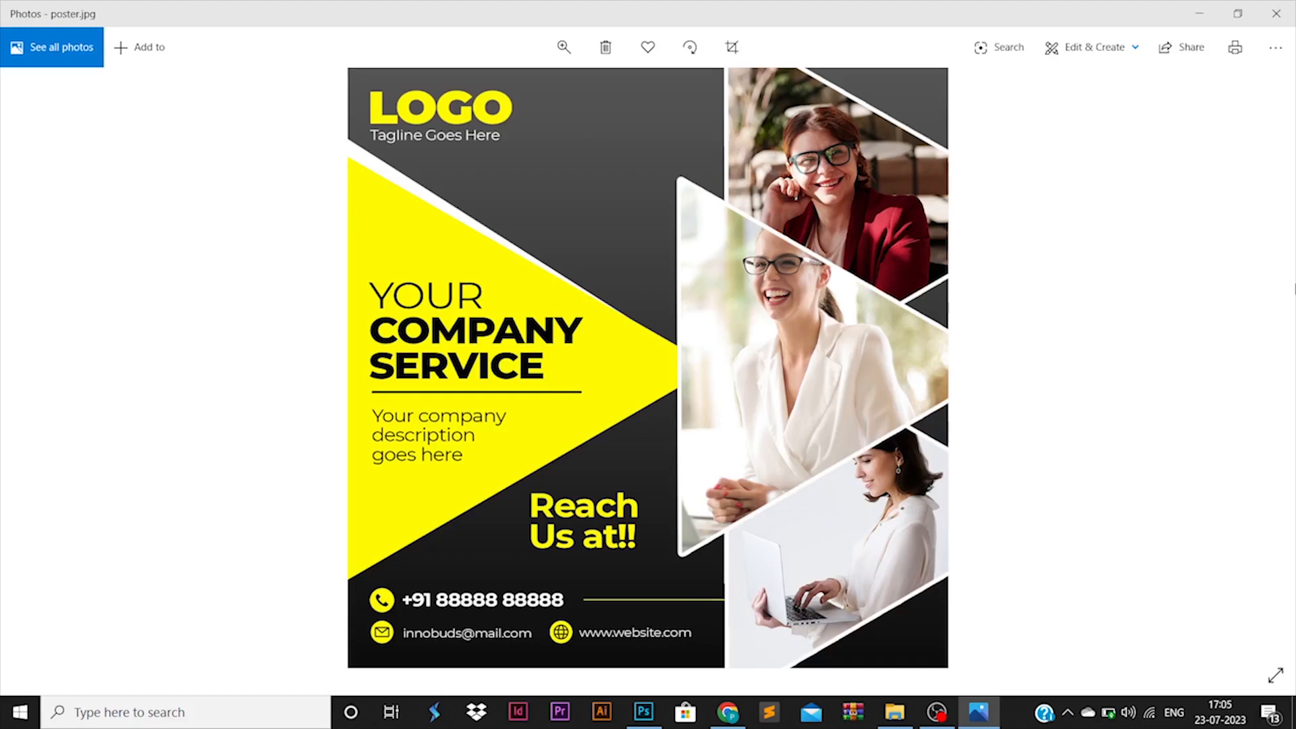
click(1276, 14)
click(644, 712)
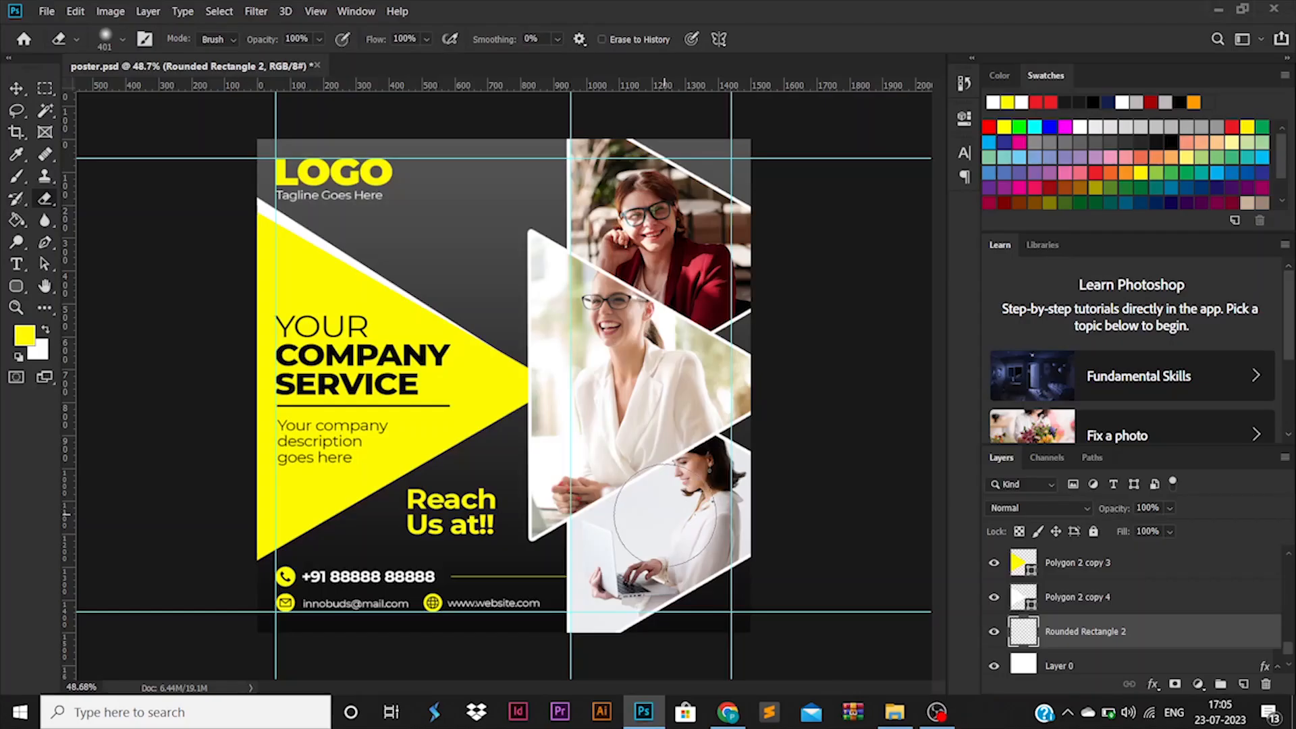